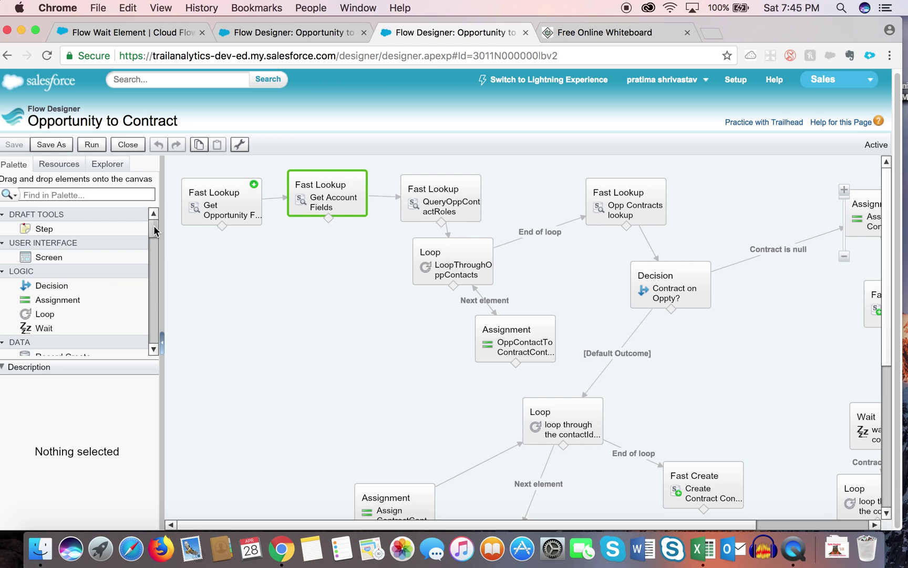
- Open the Get Opportunity Fields lookup and review its filter criteria, target variable and saved fields
left_click(228, 210)
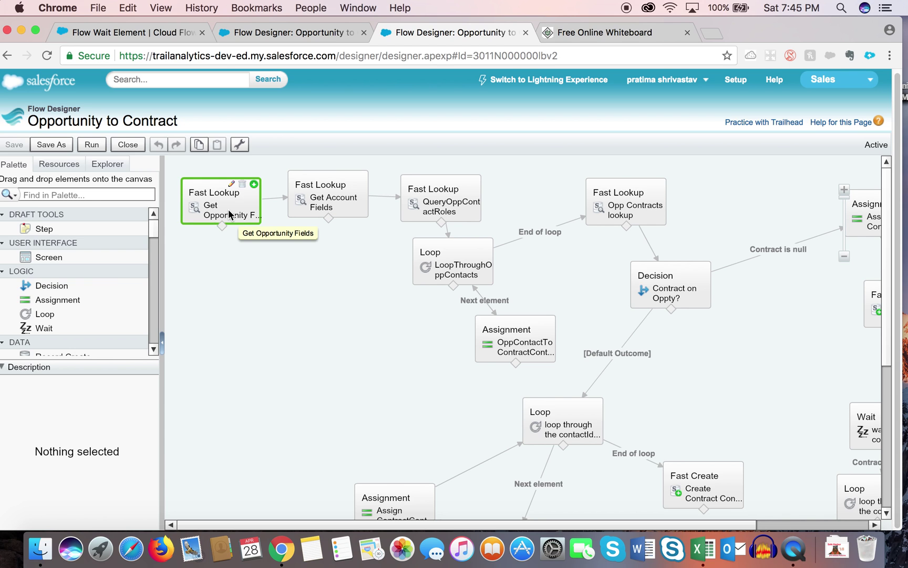
double_click(228, 208)
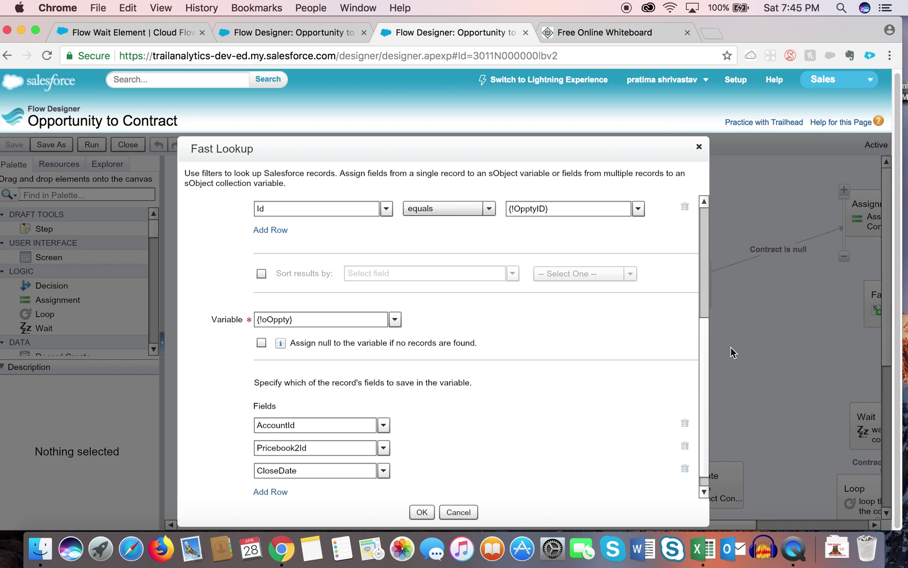
left_click_drag(705, 373, 699, 295)
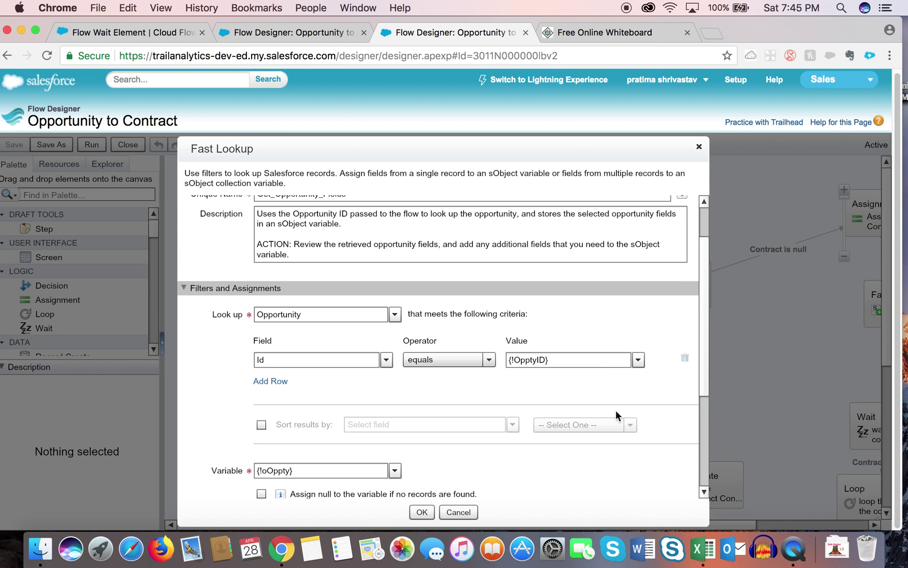
left_click_drag(698, 374, 697, 444)
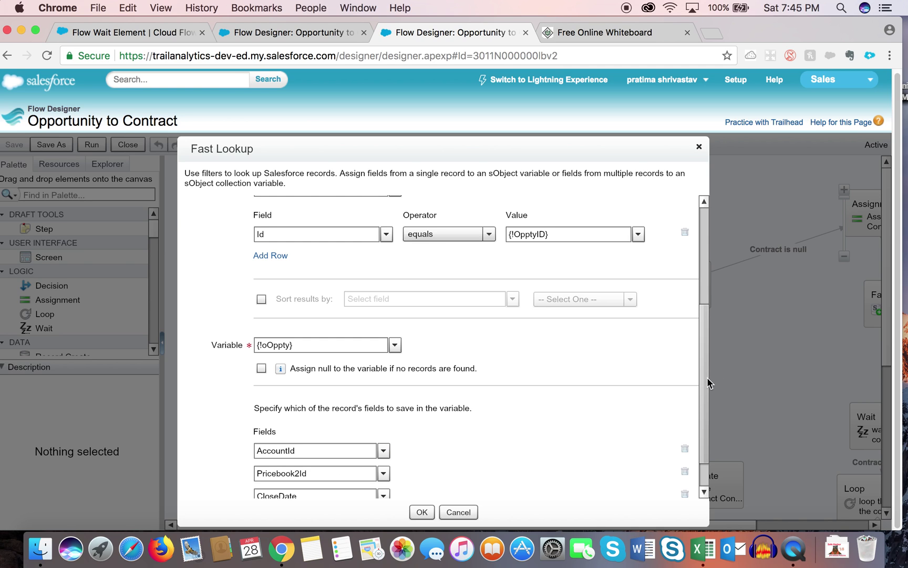
scroll(707, 376, "up", 3)
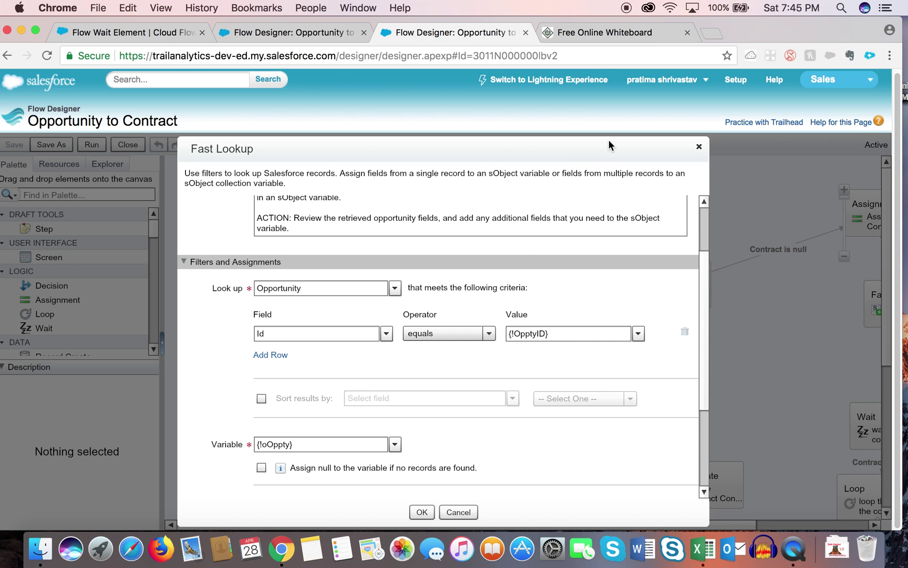
- Check the flow sketch on the online whiteboard, and return to the lookup to examine its object and {!OpptyID} filter value
left_click(587, 32)
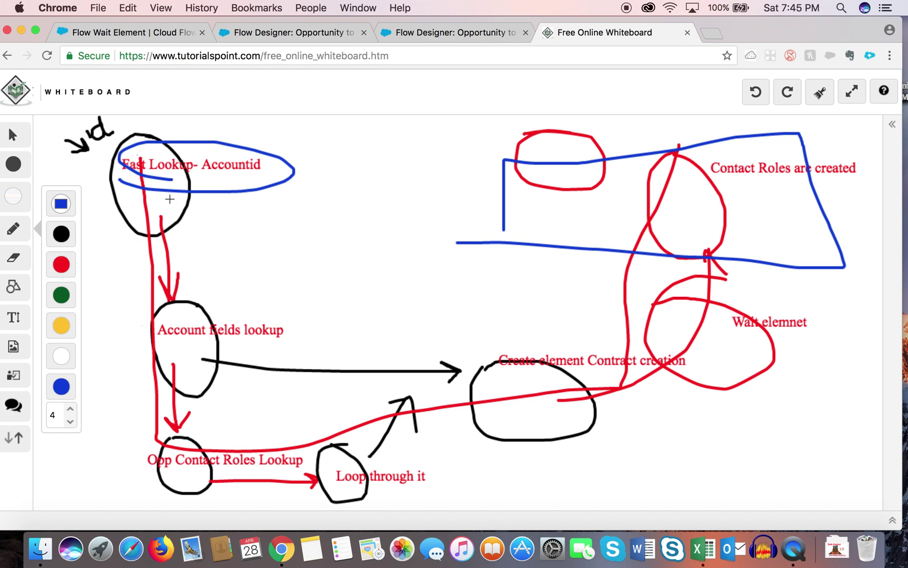
left_click(498, 34)
left_click_drag(701, 283, 697, 241)
double_click(309, 369)
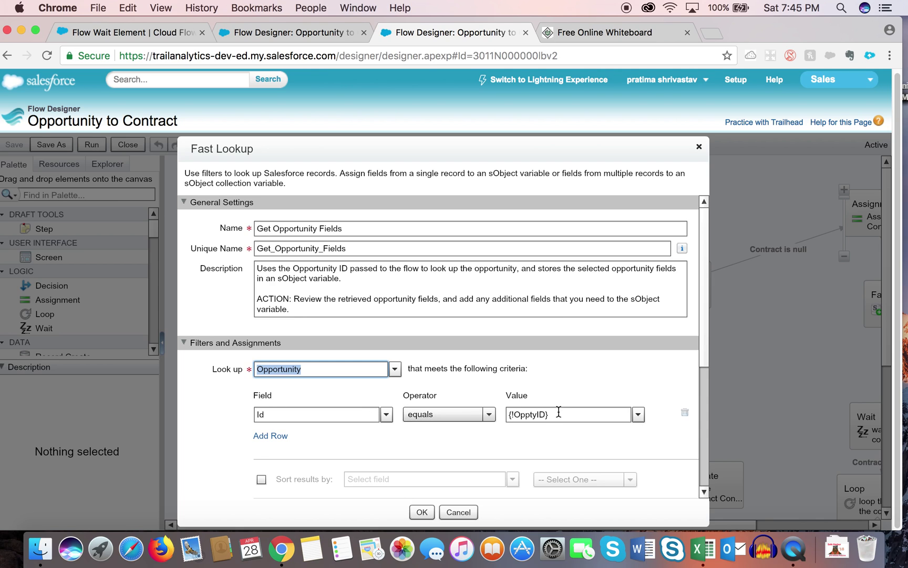
left_click_drag(545, 415, 510, 414)
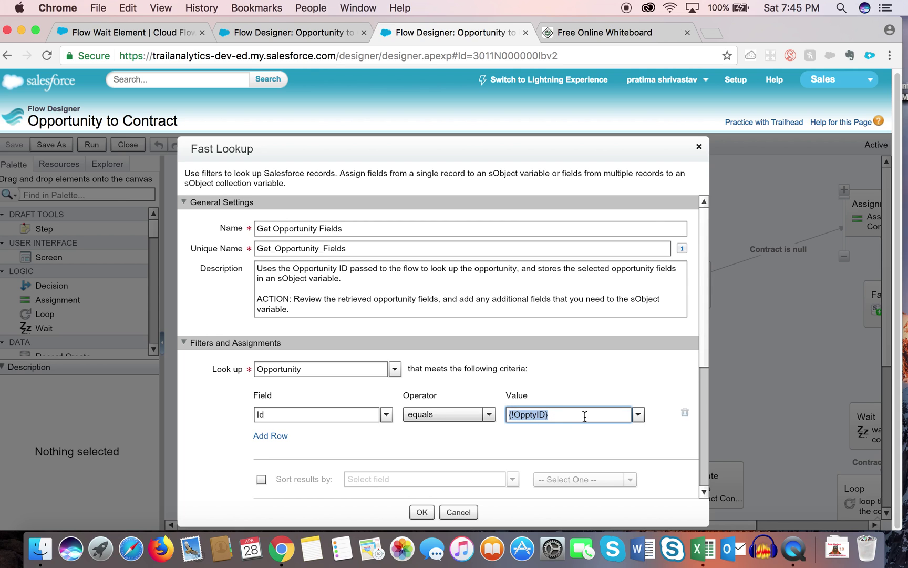
- Start a new text variable for the filter value with type Input and Output, and discard it
left_click(639, 415)
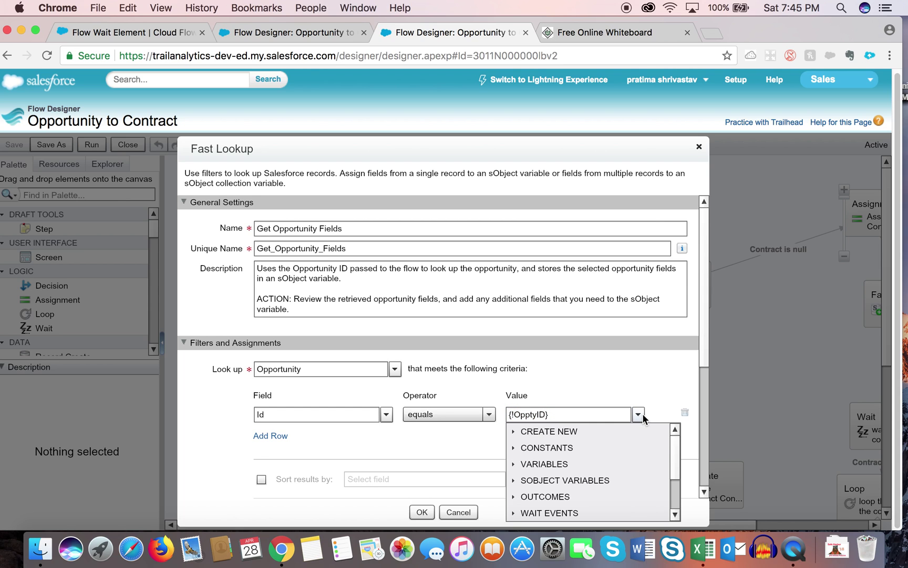
left_click(515, 430)
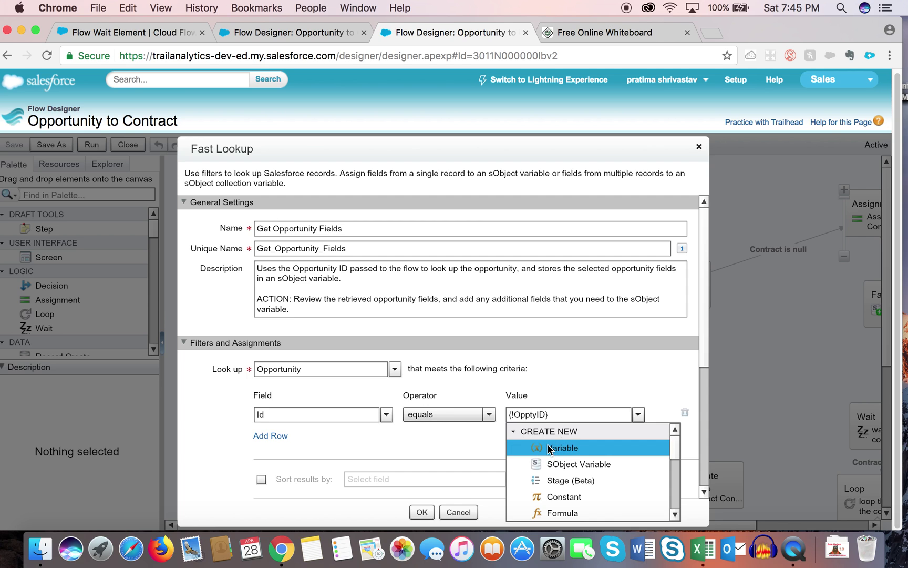
left_click(548, 445)
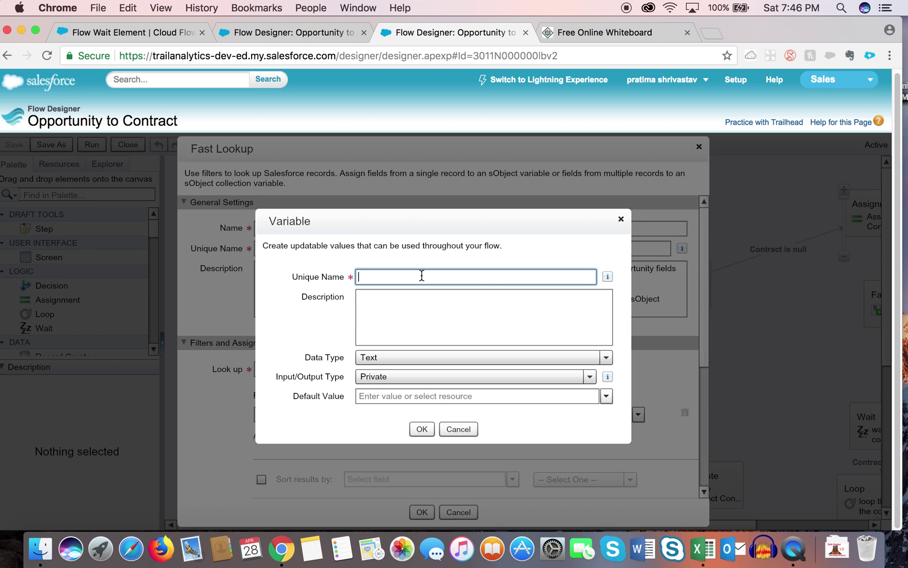
left_click(420, 377)
left_click(416, 438)
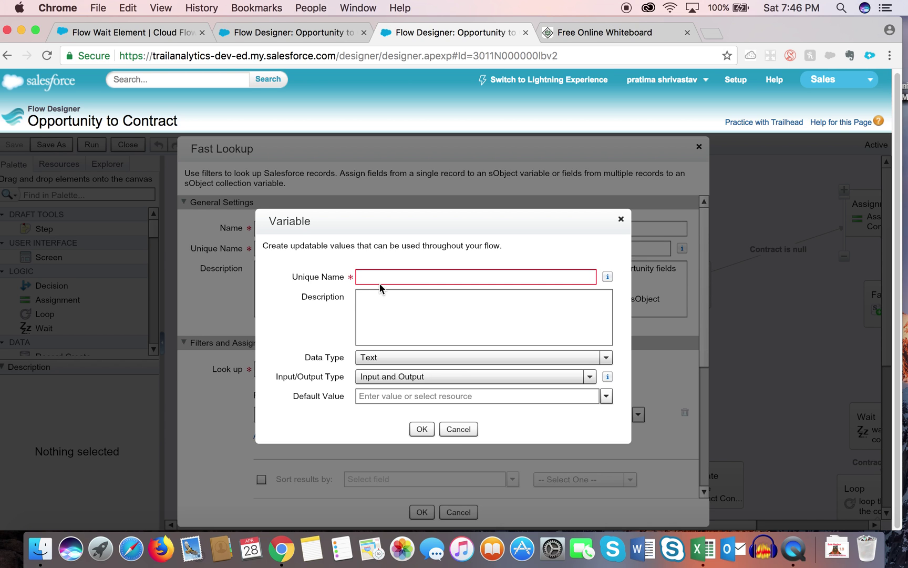
left_click(453, 428)
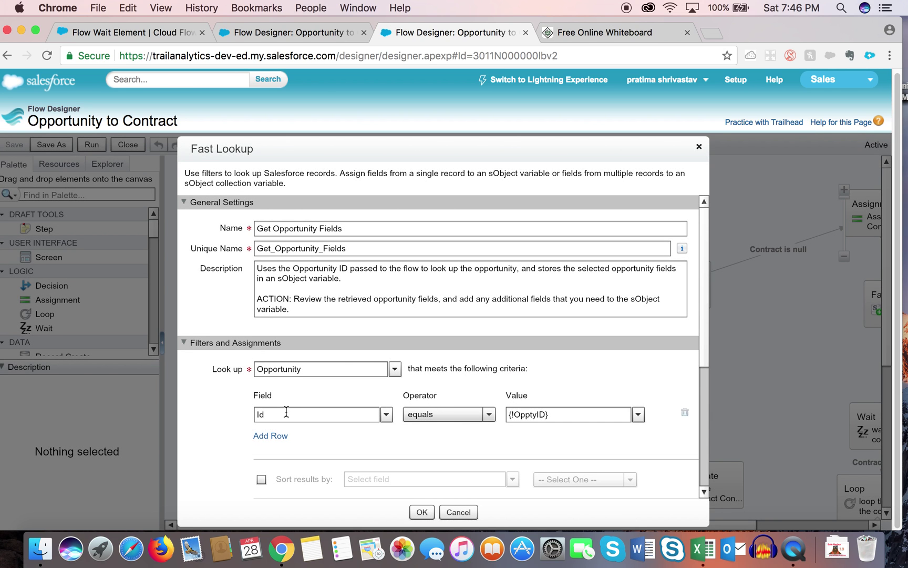
- Start a new SObject variable with type Input and Output, search object types for "opp", and discard it
left_click_drag(702, 348, 697, 446)
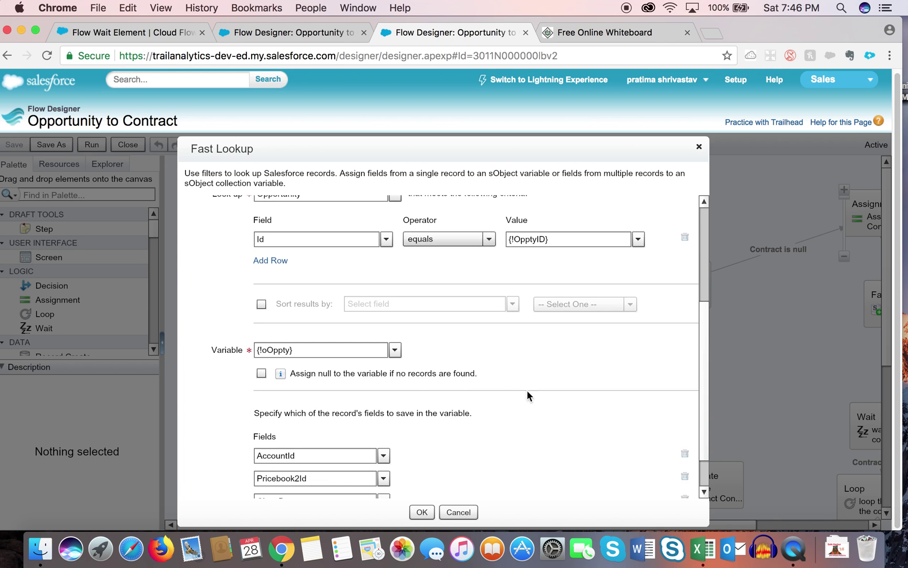
left_click(394, 349)
left_click(263, 367)
left_click(320, 385)
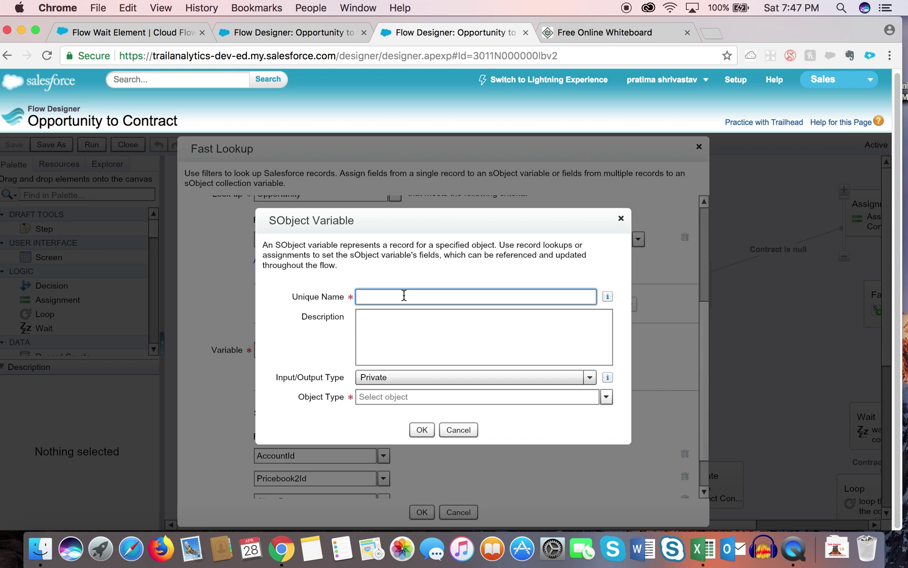
left_click(422, 377)
left_click(415, 439)
left_click(469, 397)
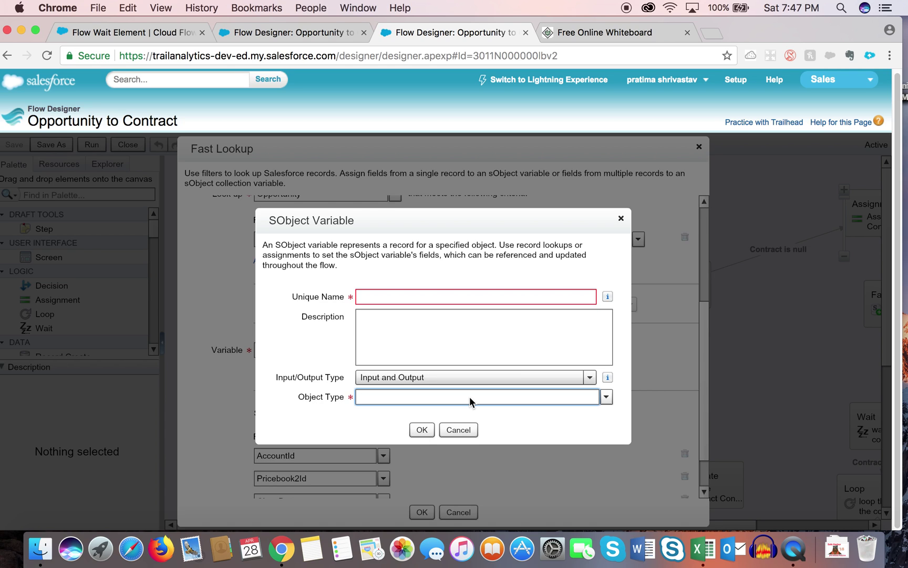
type("opp")
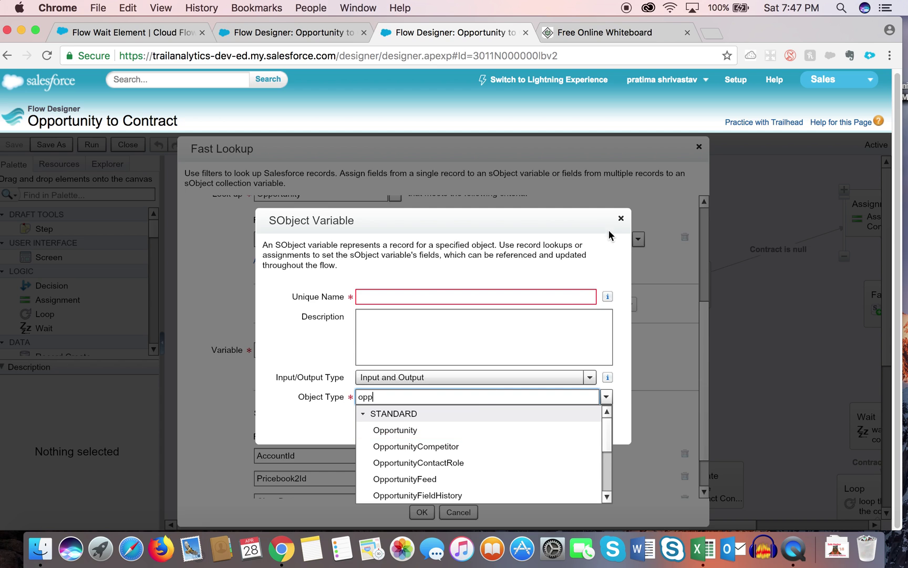
left_click(621, 218)
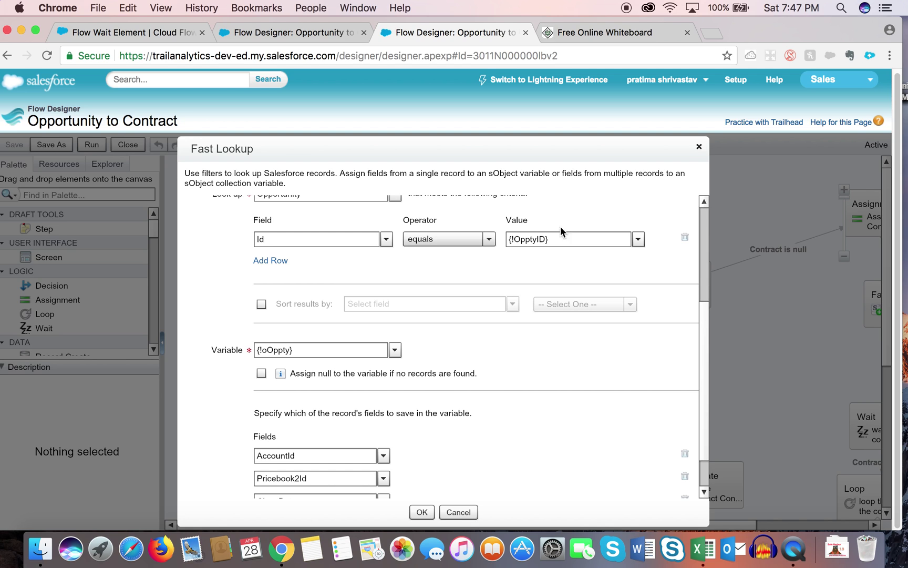
- Review the lookup's object and criteria, and the kinds of new variable offered for storing its results
scroll(703, 270, "up", 5)
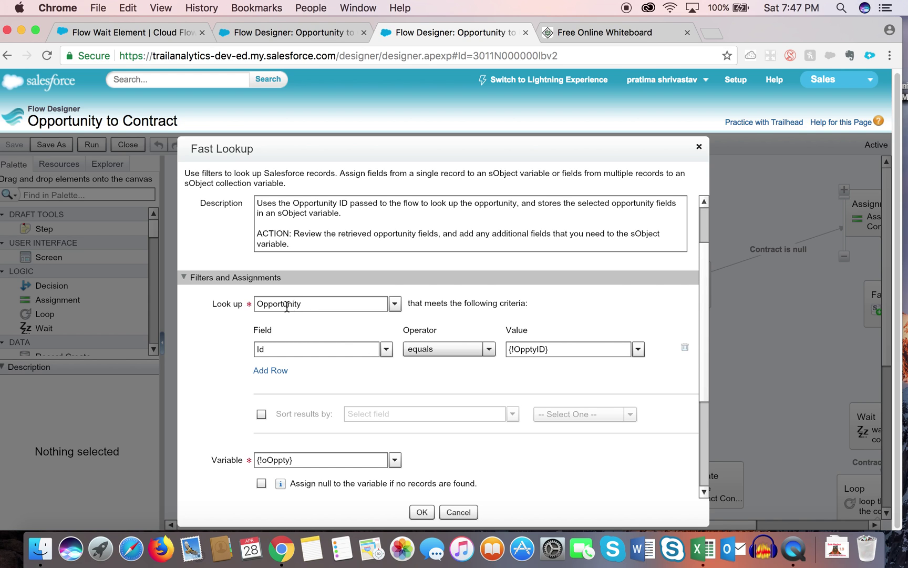
left_click_drag(706, 381, 704, 407)
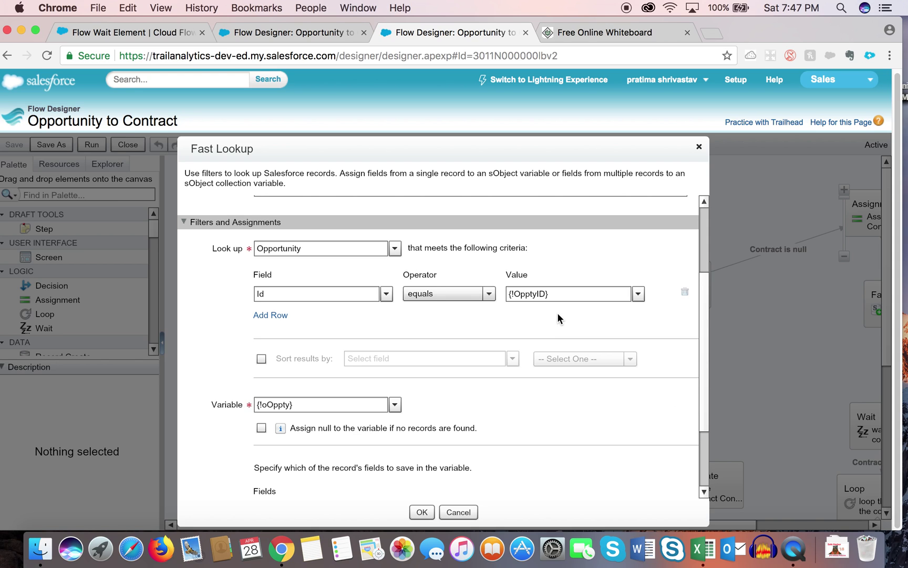
left_click_drag(699, 351, 700, 371)
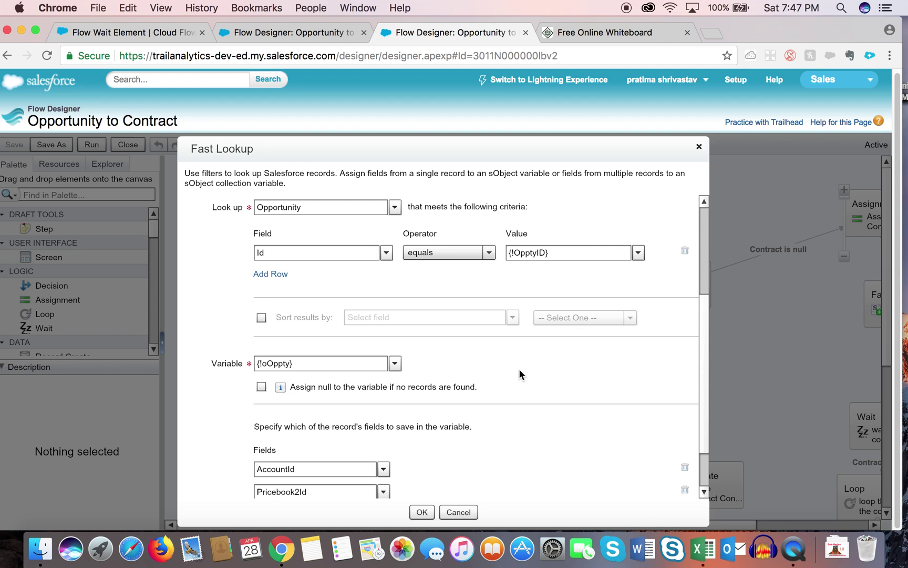
scroll(699, 343, "down", 2)
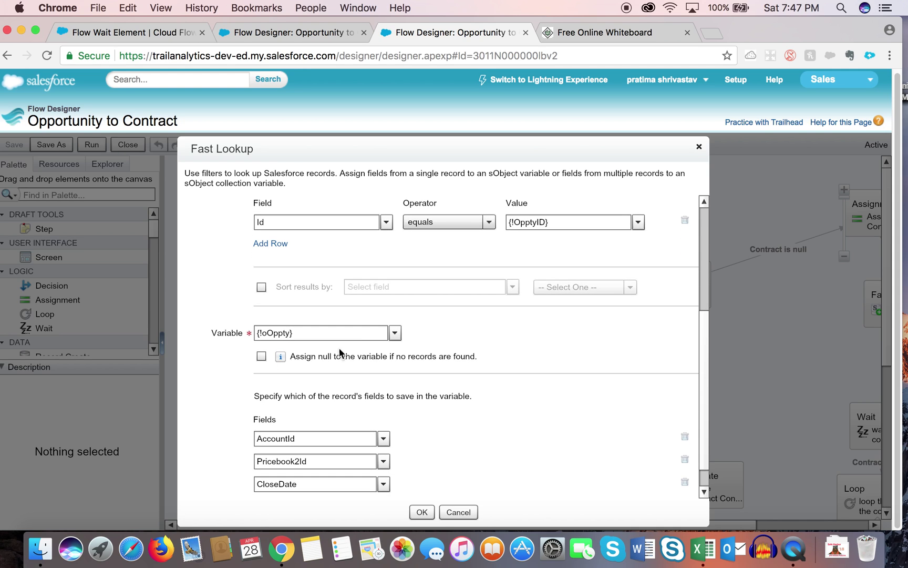
left_click(394, 333)
left_click(260, 348)
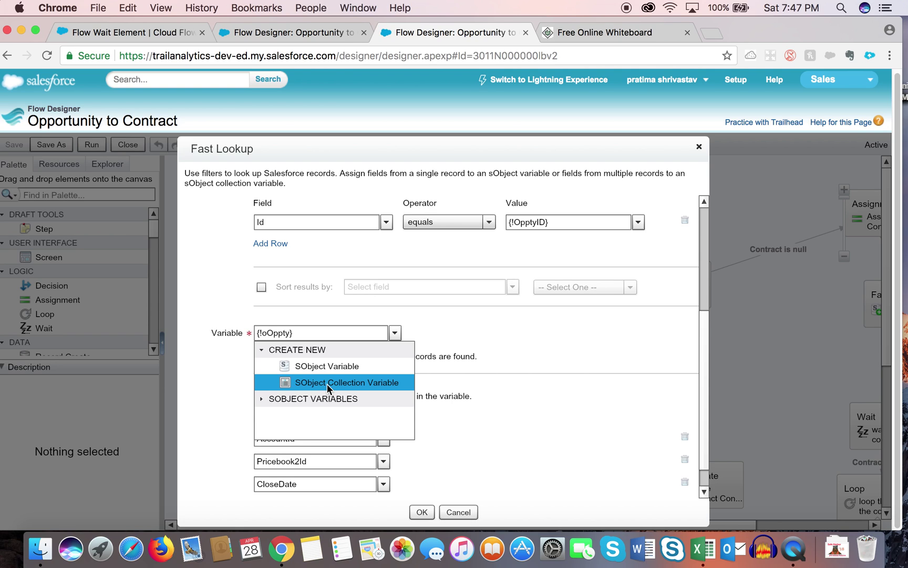
left_click(439, 386)
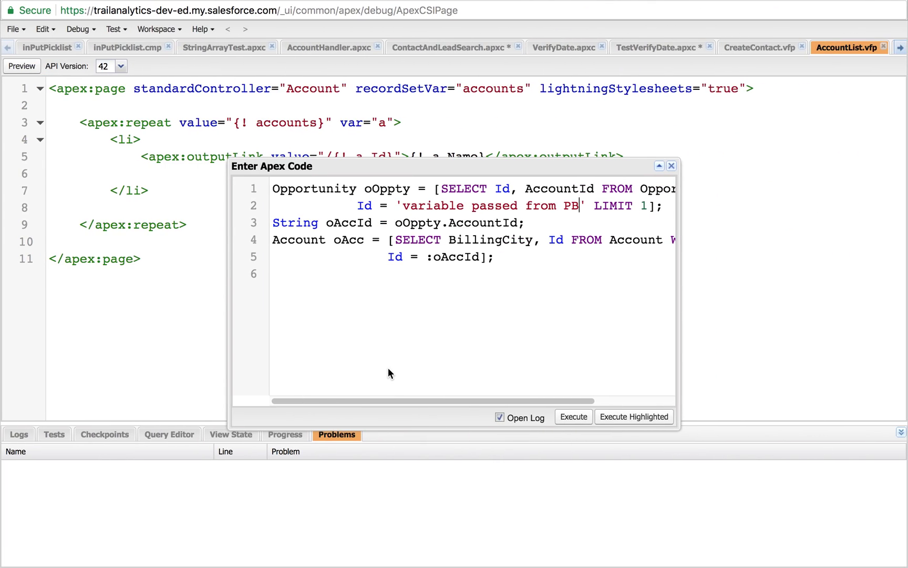
- Widen the Enter Apex Code window in Developer Console and examine the opportunity query, its filter value and the oAccId assignment
left_click_drag(679, 286, 866, 294)
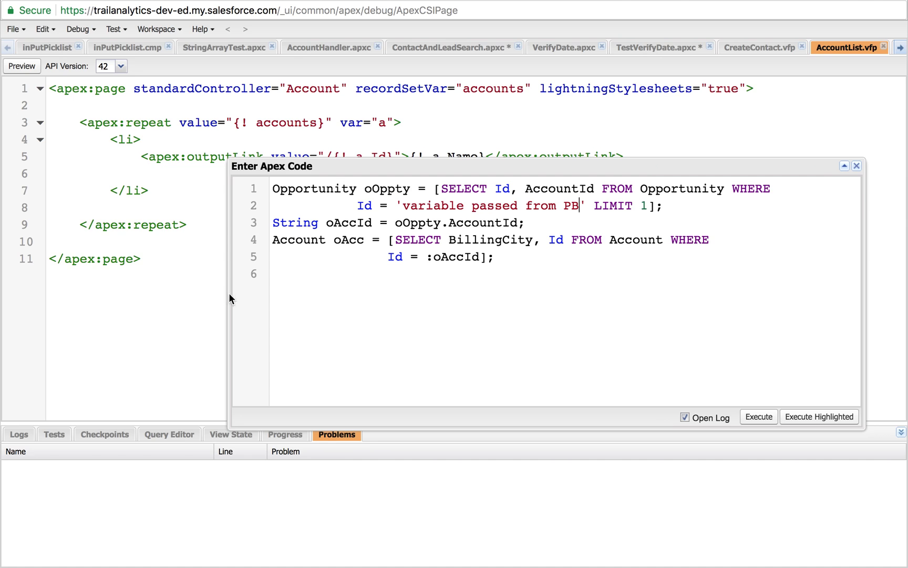
left_click_drag(232, 294, 101, 282)
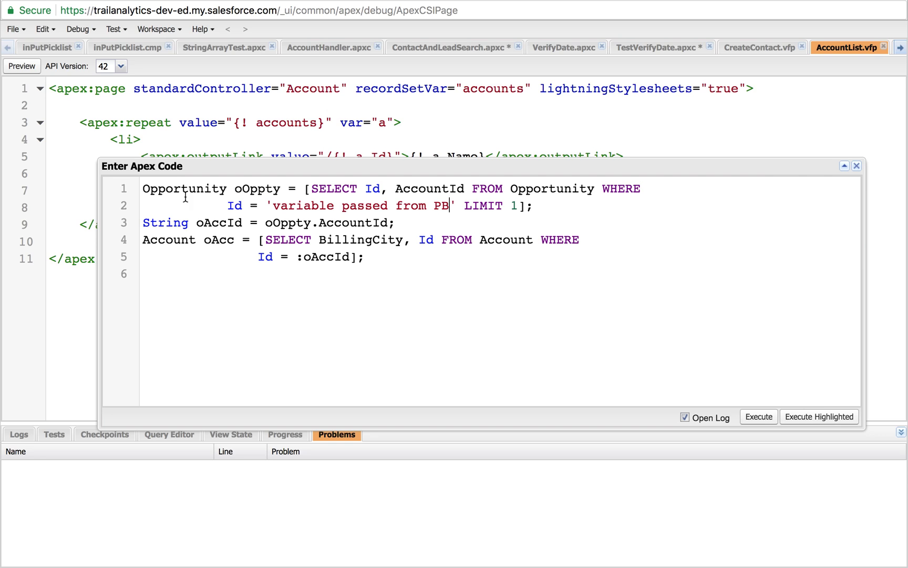
double_click(254, 189)
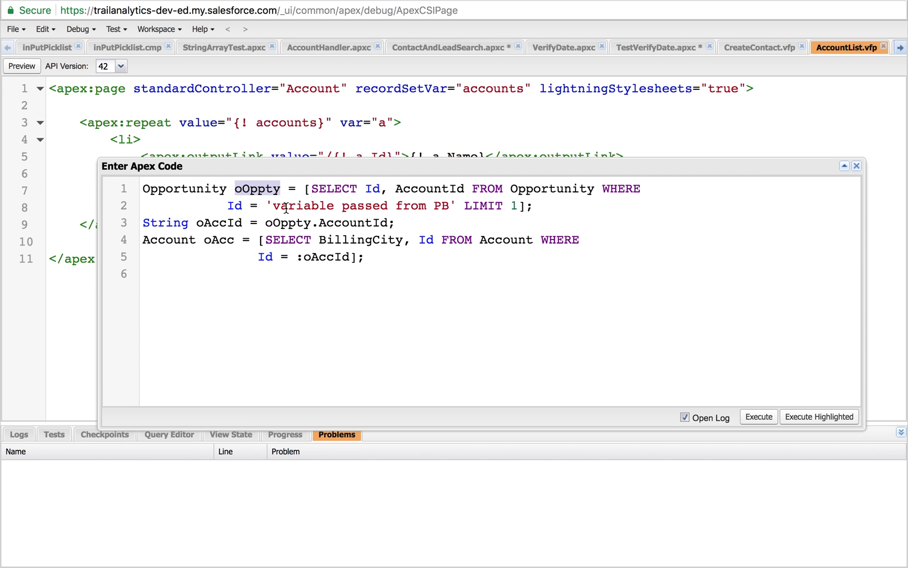
left_click_drag(272, 206, 318, 201)
left_click_drag(427, 196, 447, 205)
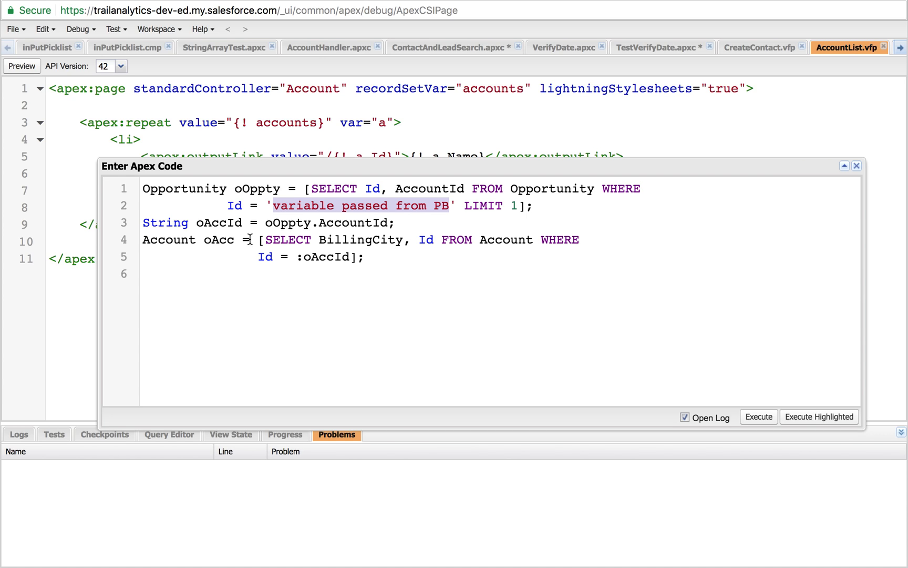
left_click(211, 222)
double_click(210, 222)
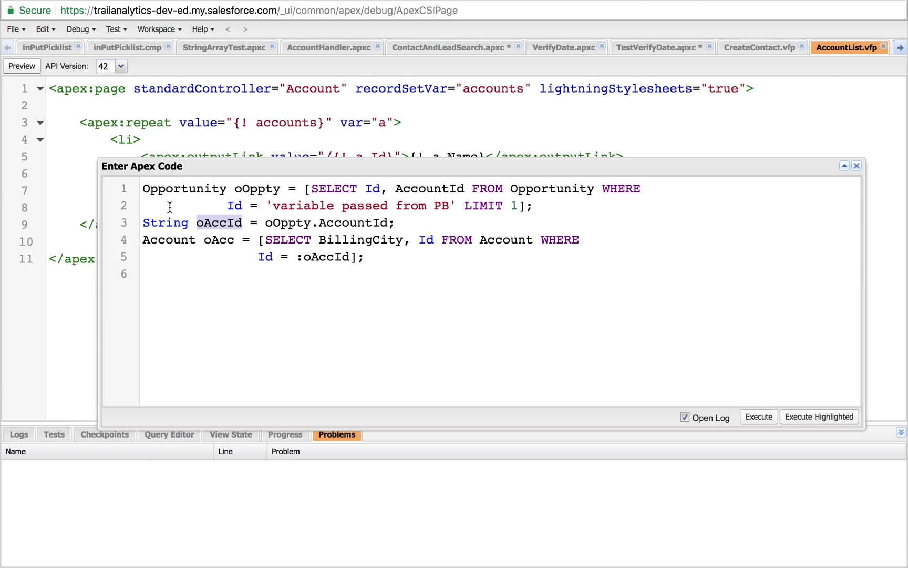
left_click_drag(143, 185, 532, 208)
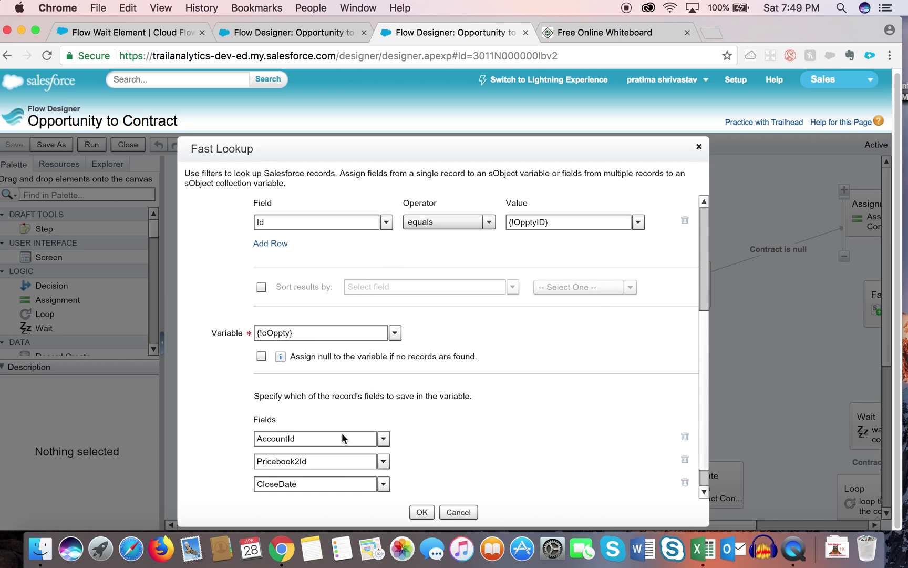
- Compare the fields saved by the flow's opportunity lookup with the fields selected in the Apex opportunity query
left_click_drag(306, 438, 263, 440)
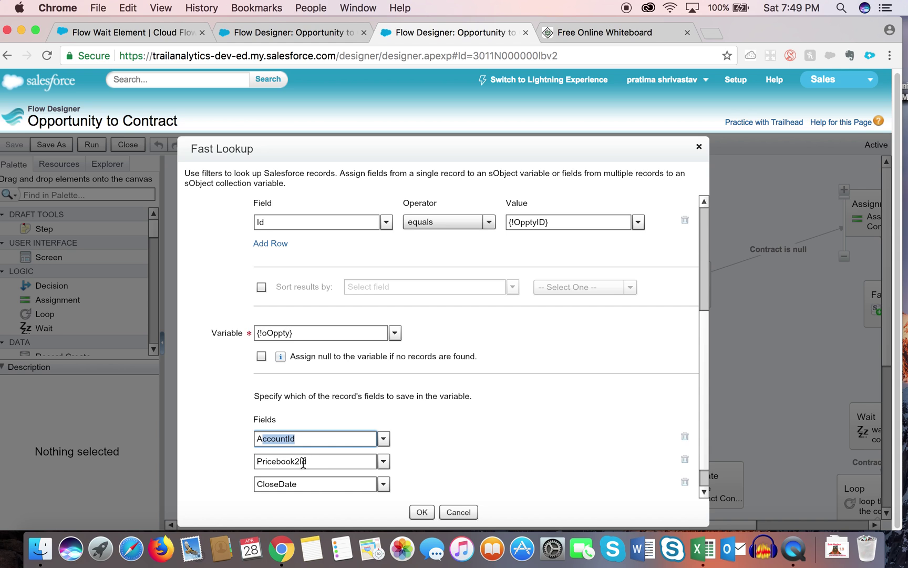
key("ctrl+Right")
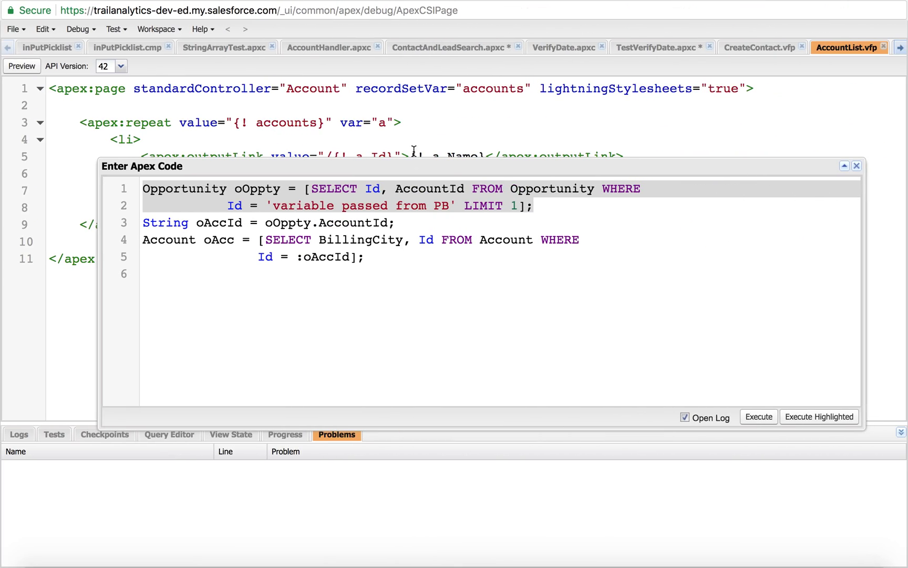
double_click(448, 193)
left_click(468, 189)
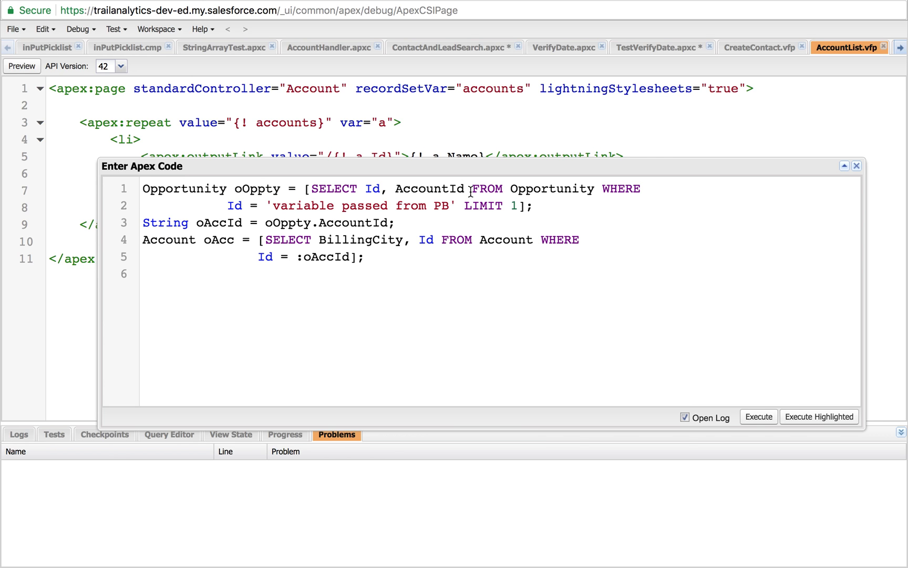
key("ctrl+Left")
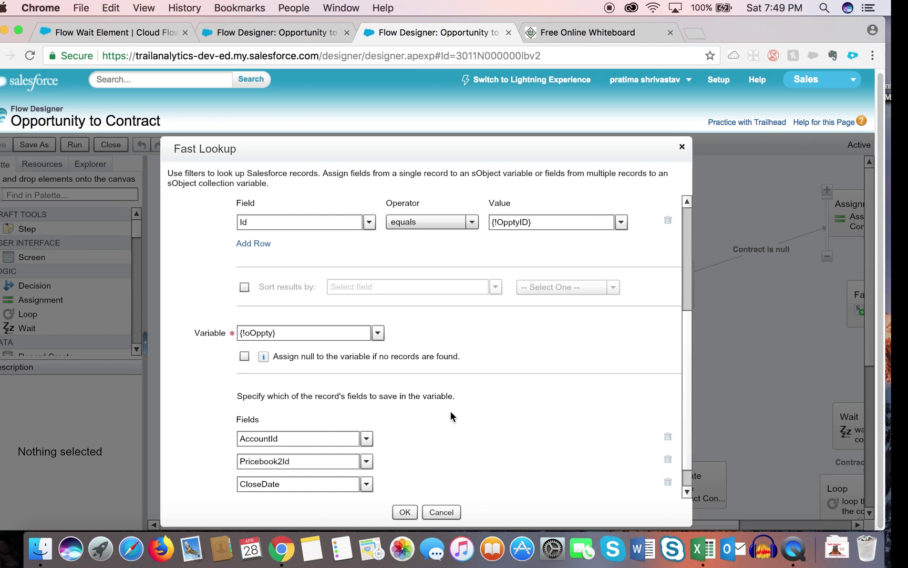
key("ctrl+Right")
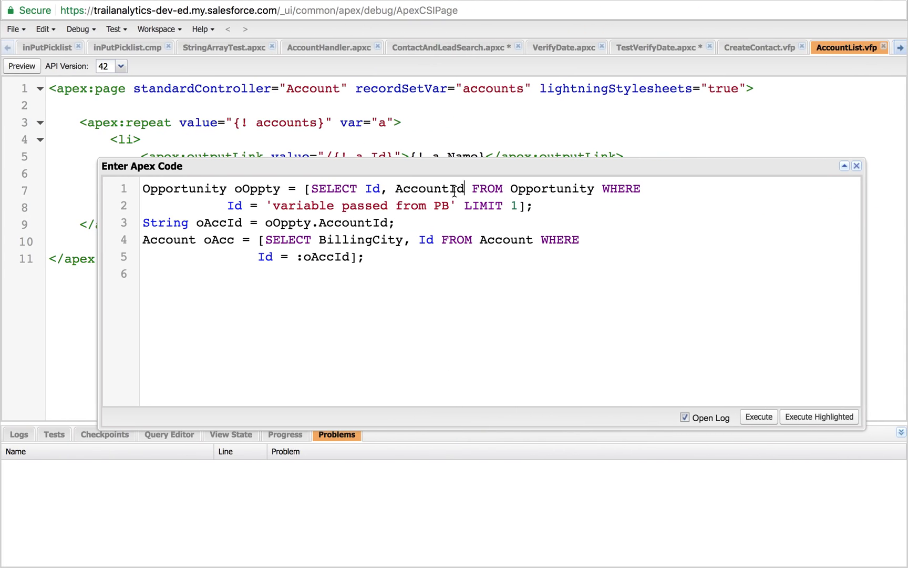
- Close the opportunity lookup and start a new Record Lookup element on the flow canvas with the name and unique name "test"
key("ctrl+Left")
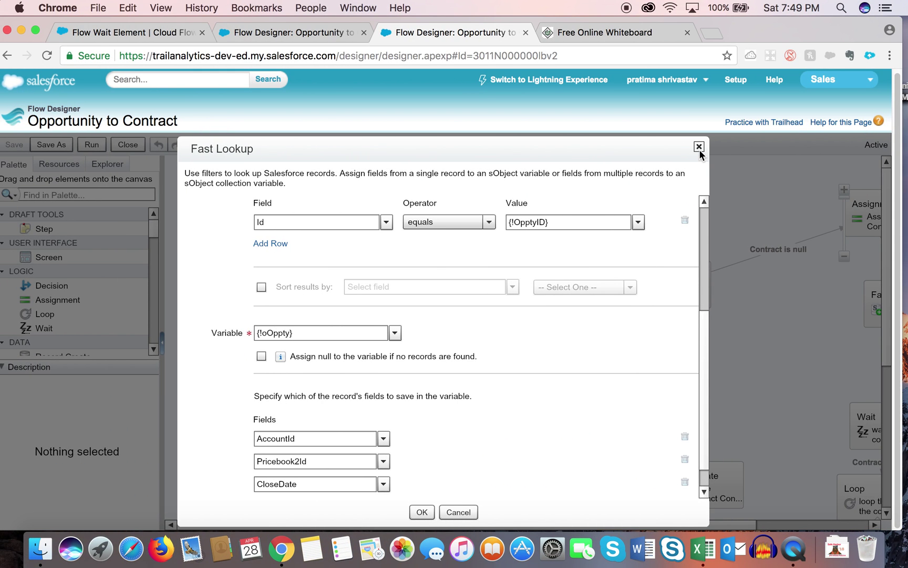
left_click(699, 147)
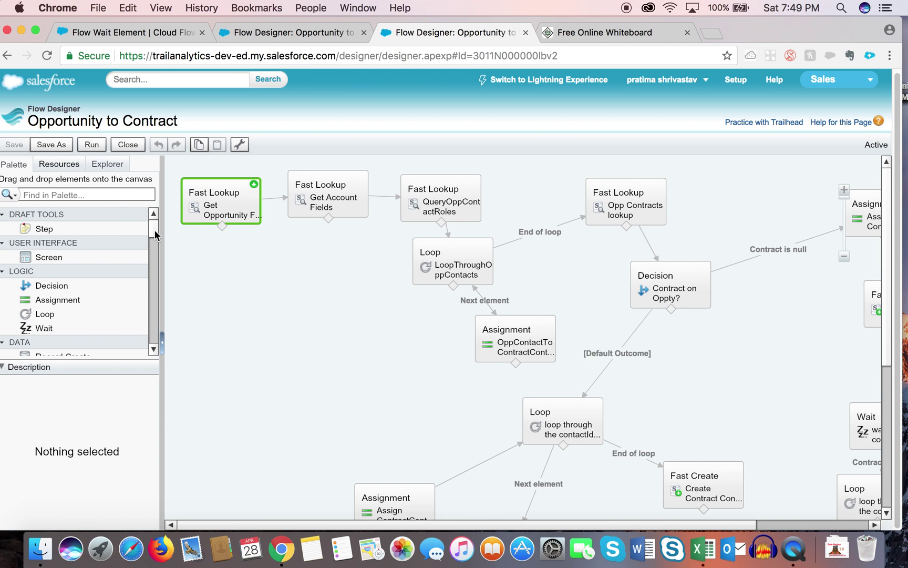
left_click_drag(152, 223, 152, 245)
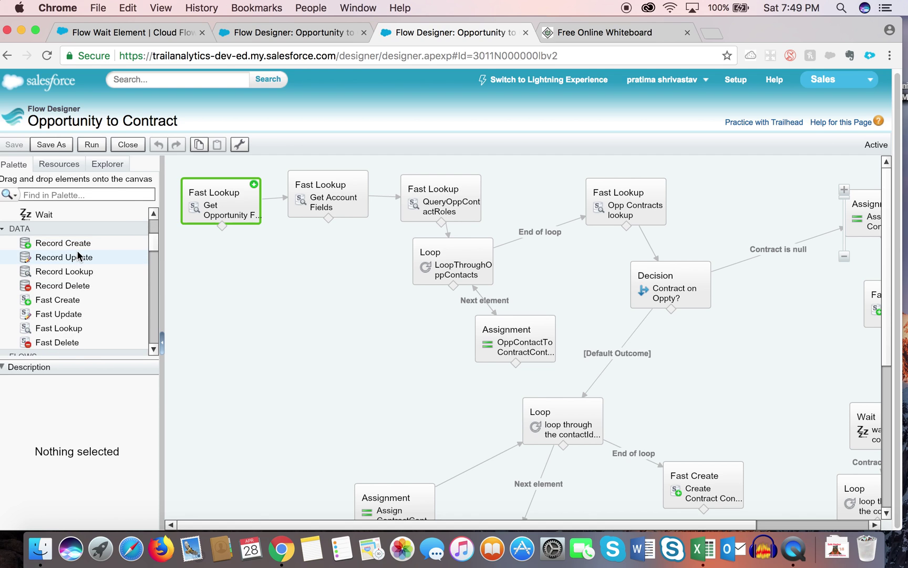
left_click_drag(82, 272, 276, 313)
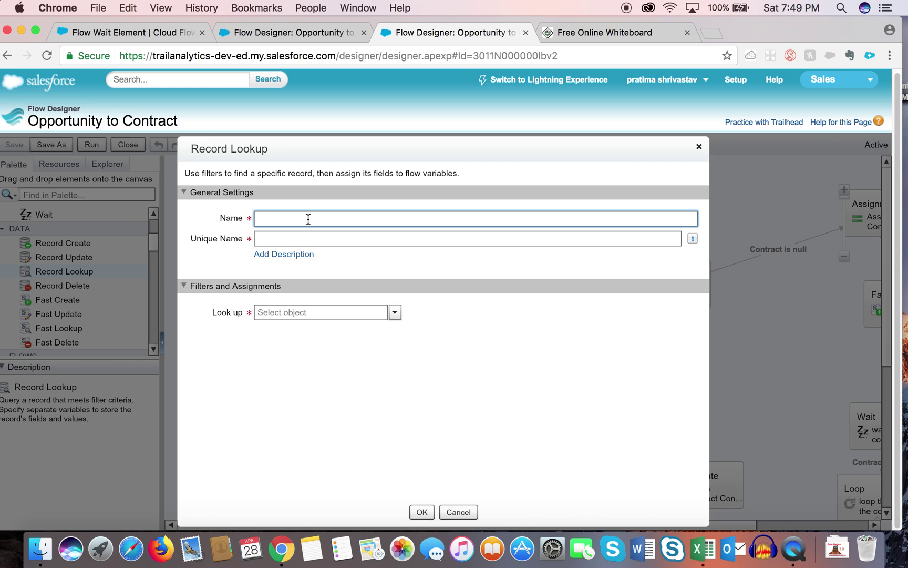
type("test")
left_click(294, 237)
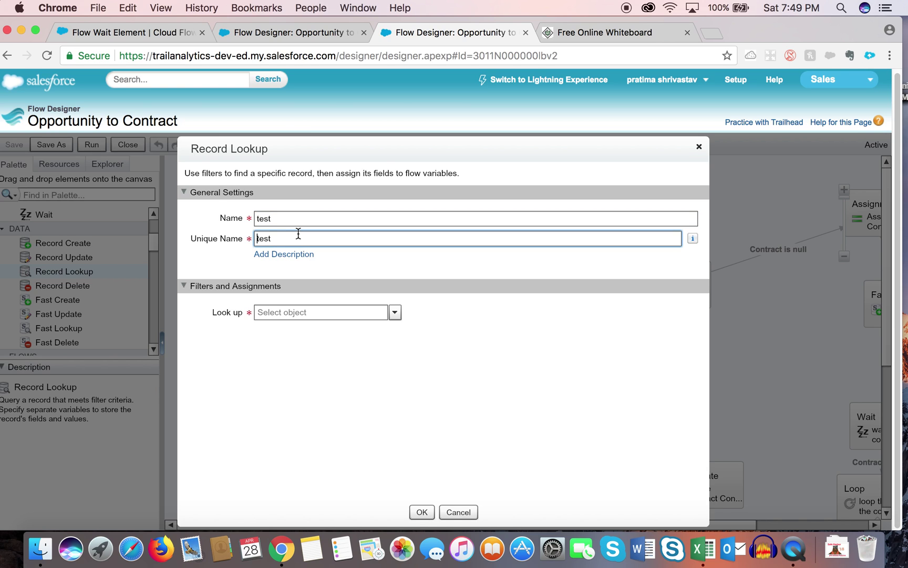
- Search the record lookup's objects for "opp" and choose Opportunity
left_click(395, 313)
left_click(279, 312)
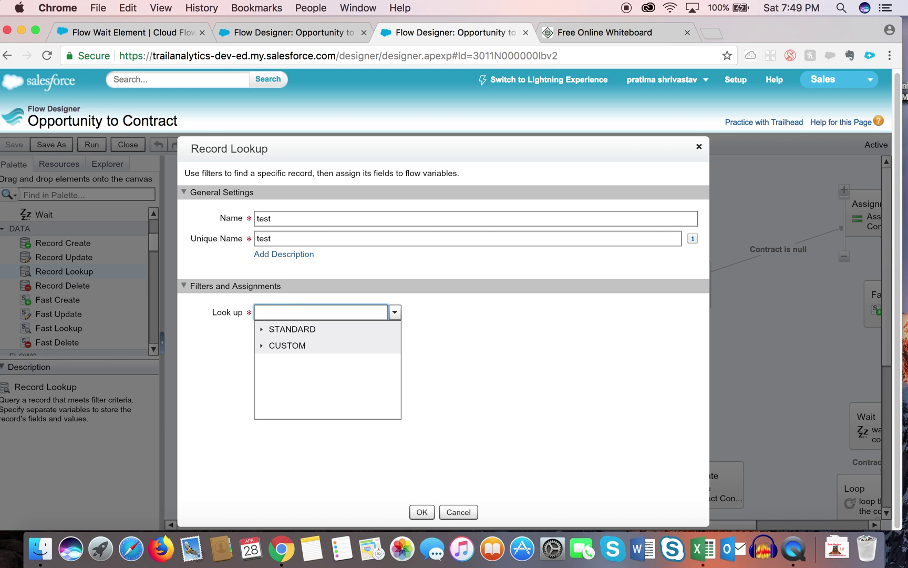
type("opp")
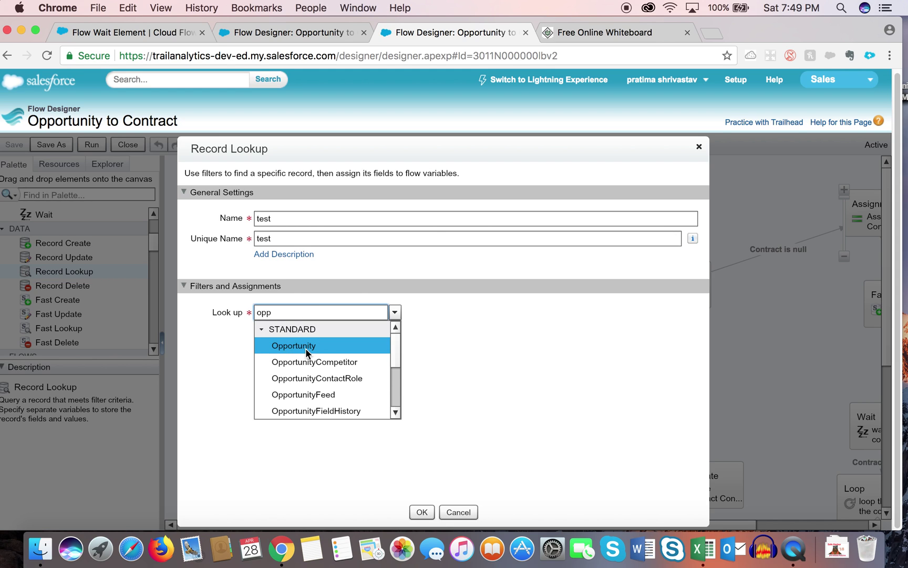
left_click(304, 348)
- Set the record lookup's criterion to Id equals {!OpptyID}
left_click(348, 359)
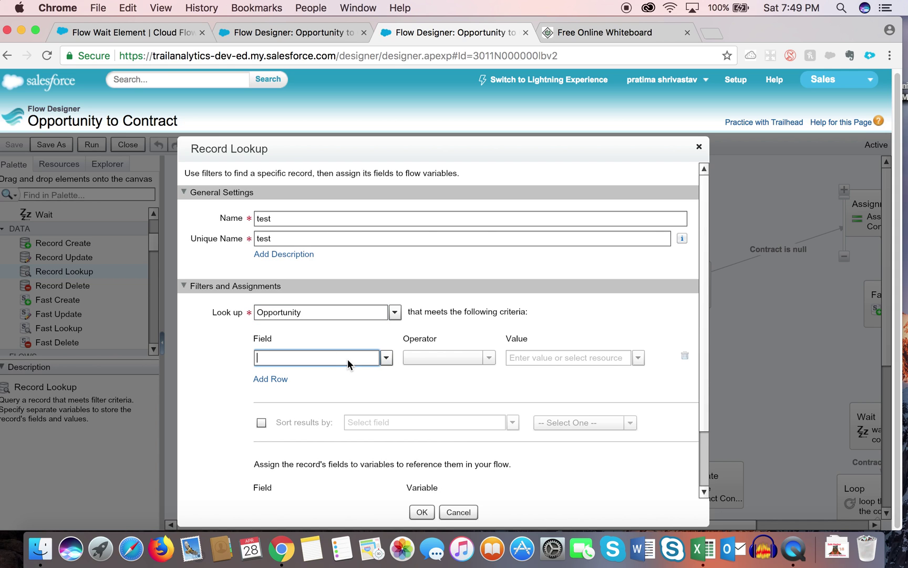
type("id")
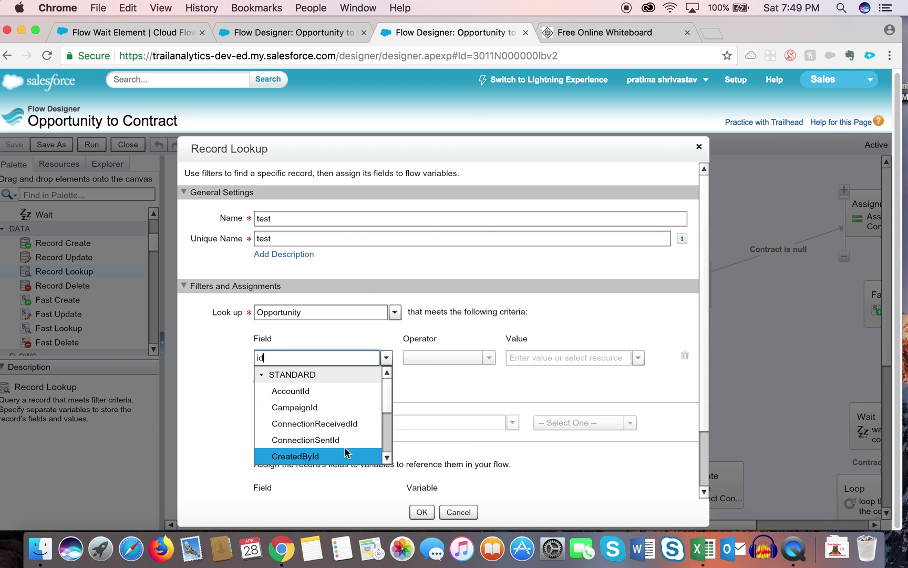
left_click_drag(392, 400, 389, 419)
left_click(368, 423)
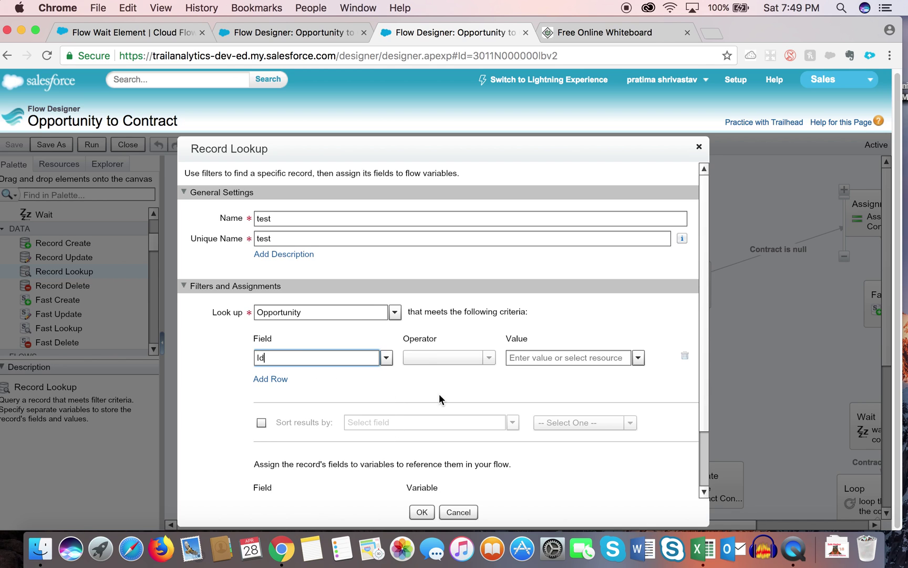
left_click(604, 352)
type("o")
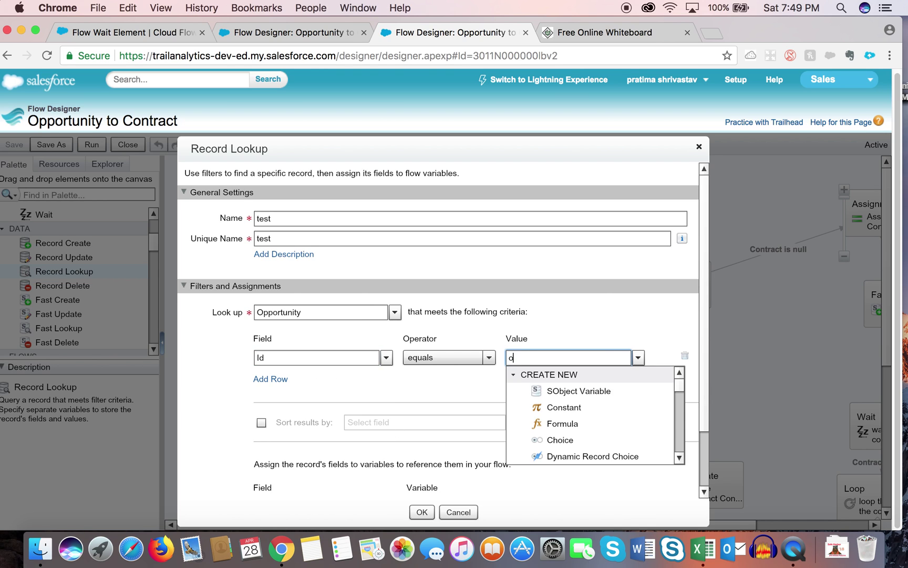
type("pp")
left_click(582, 389)
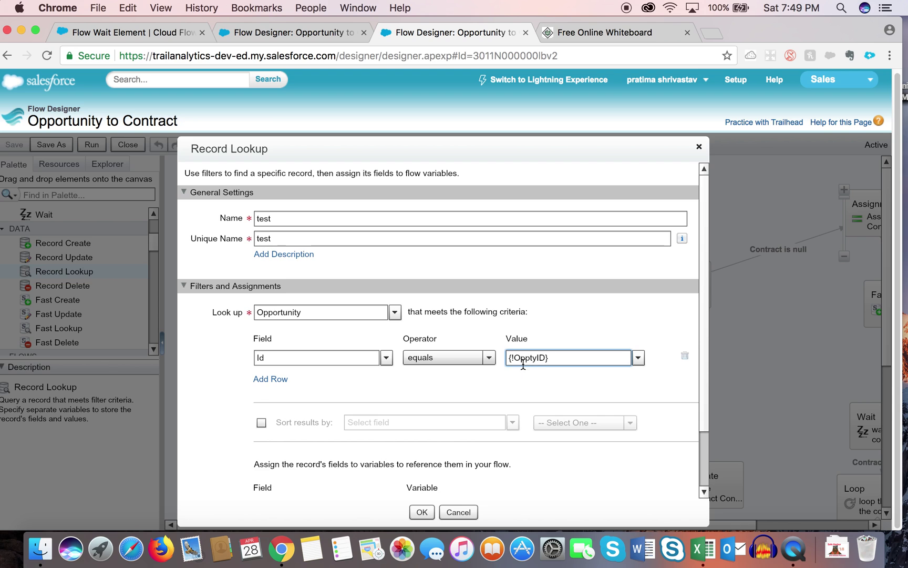
- Choose AccountId as the opportunity field to assign to a flow variable
scroll(693, 367, "down", 3)
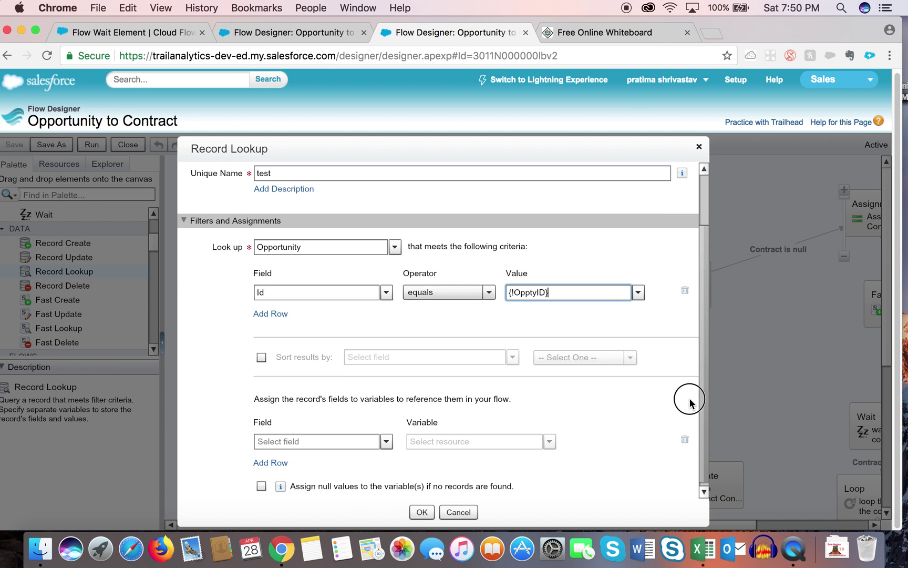
left_click(386, 437)
left_click(292, 440)
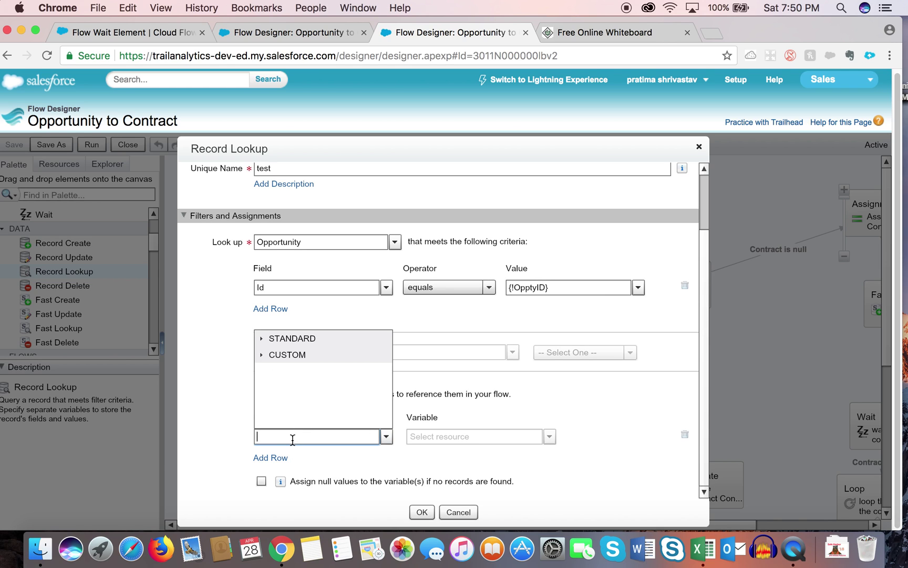
type("acc")
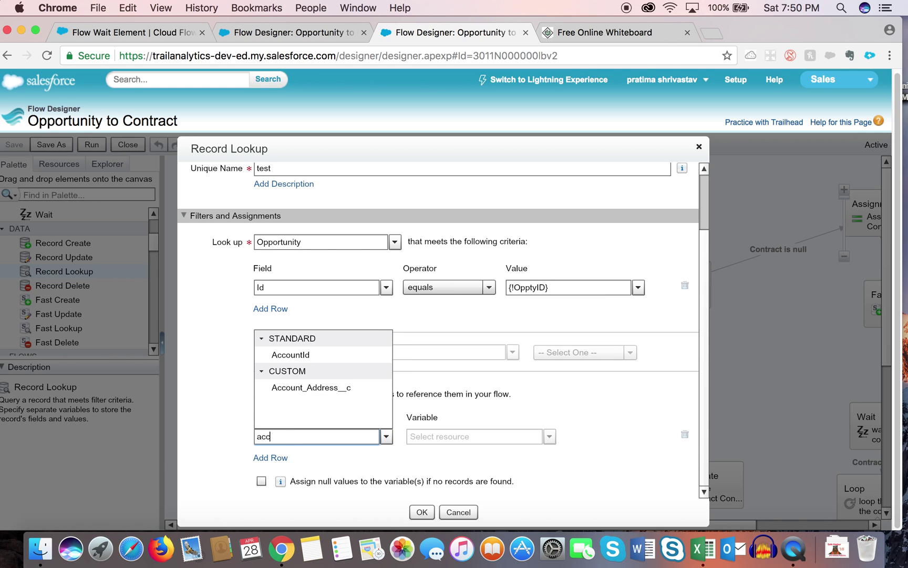
left_click(294, 355)
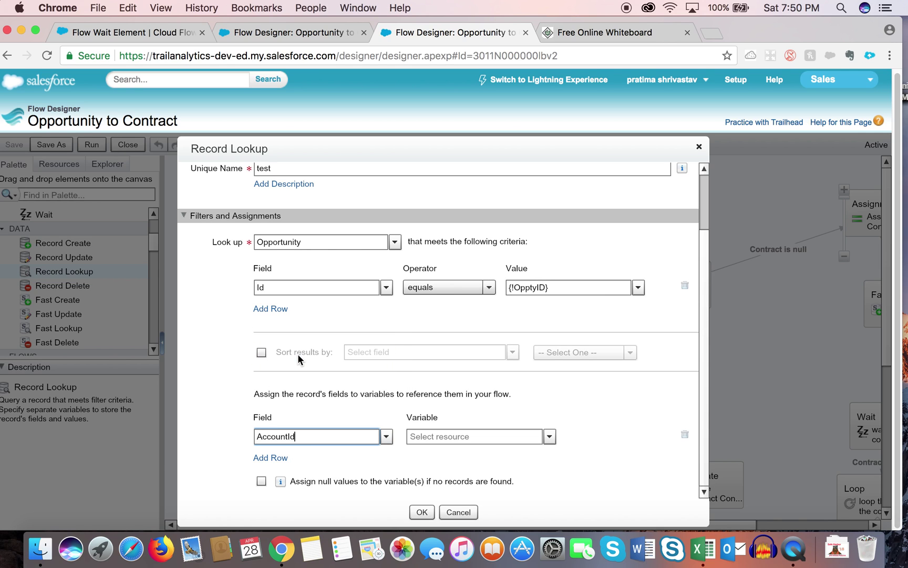
- Review the variables available for AccountId and the data types offered for a new Variable, and discard both the variable and the record lookup
left_click(551, 438)
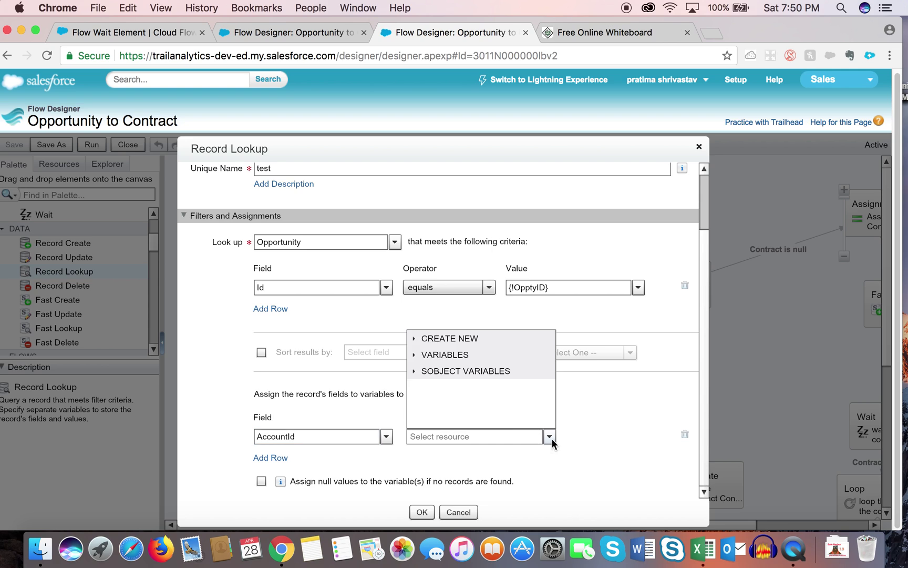
left_click(415, 354)
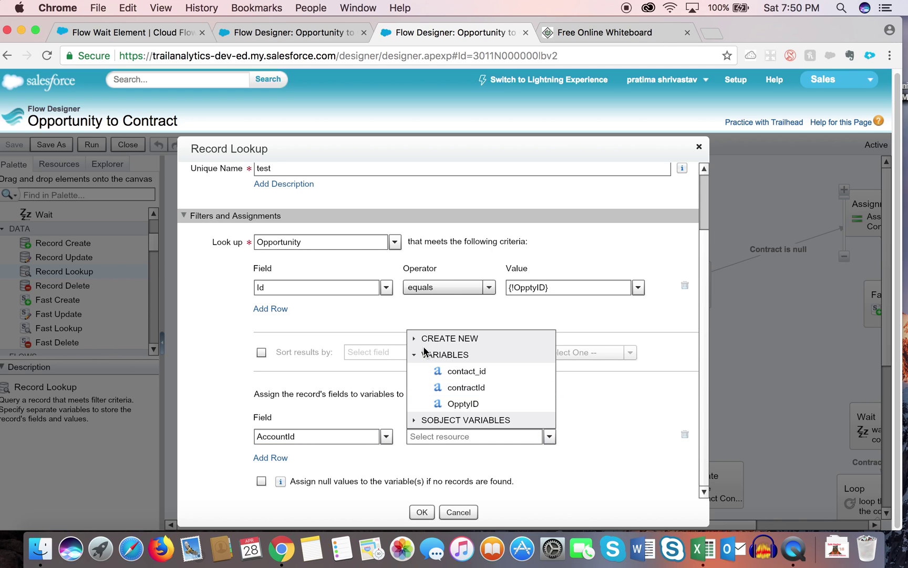
left_click(412, 339)
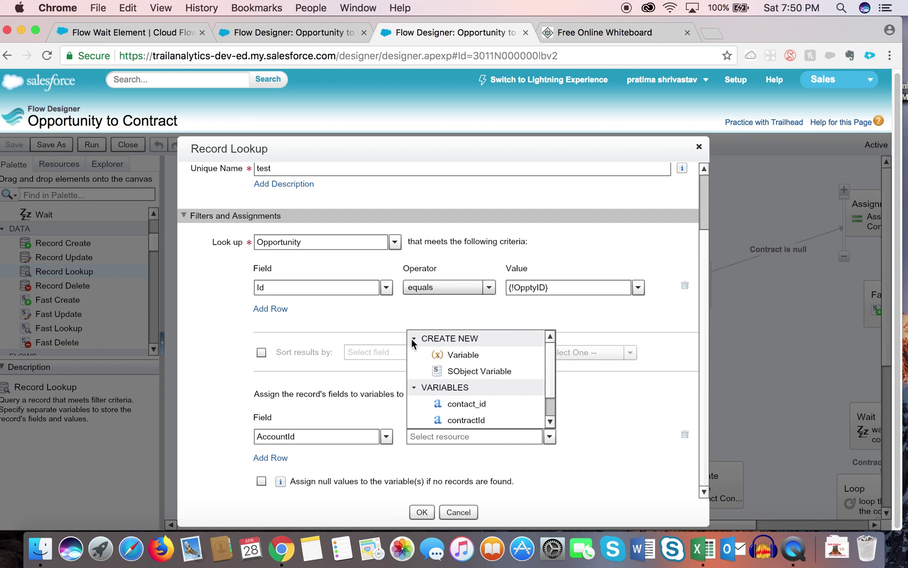
left_click(450, 355)
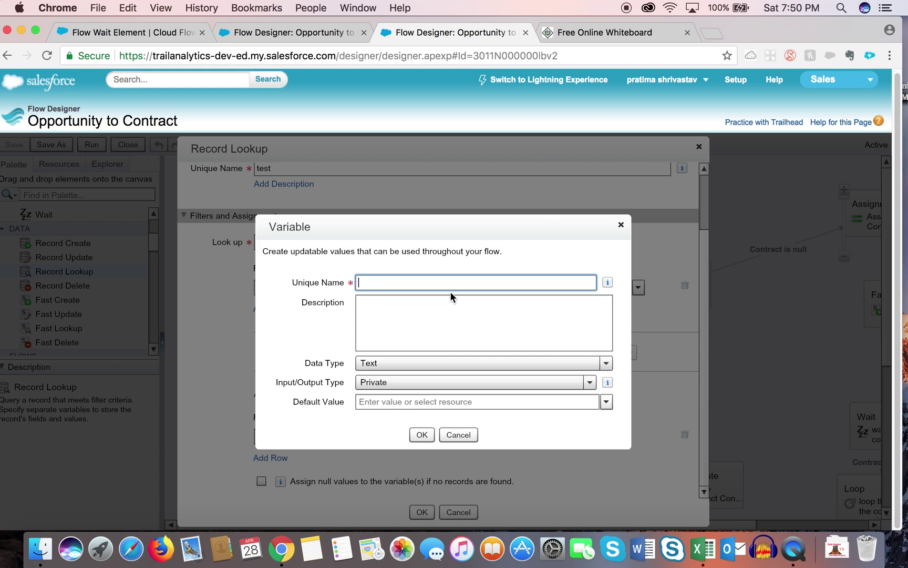
left_click(451, 362)
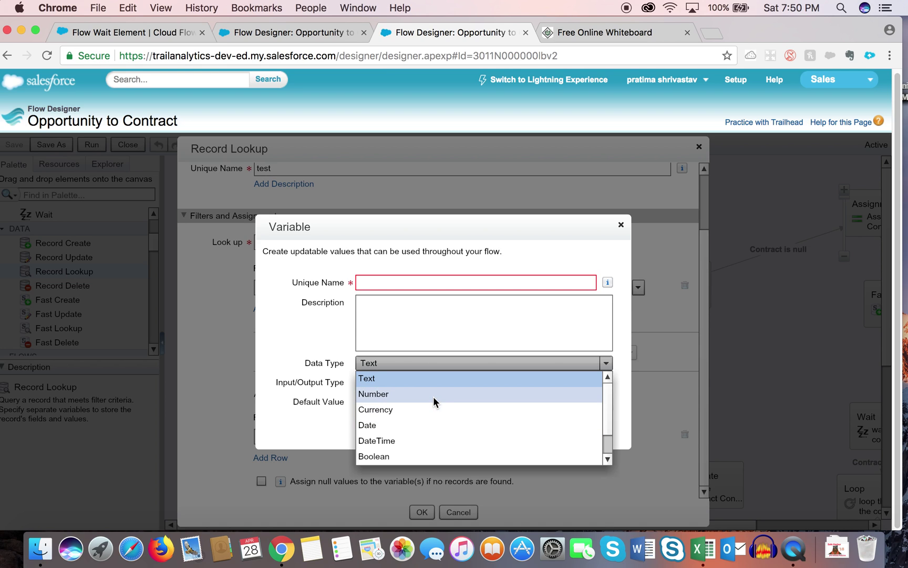
left_click(396, 284)
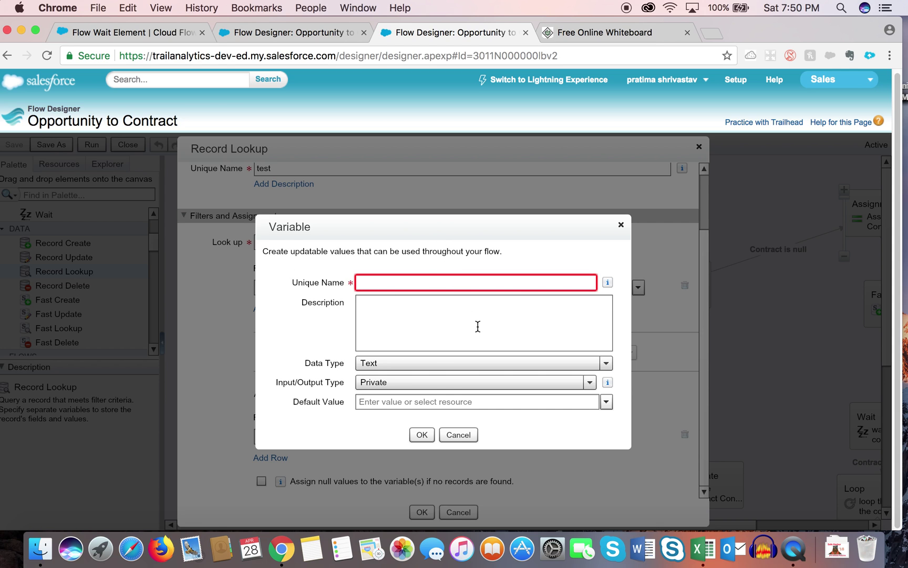
left_click(456, 435)
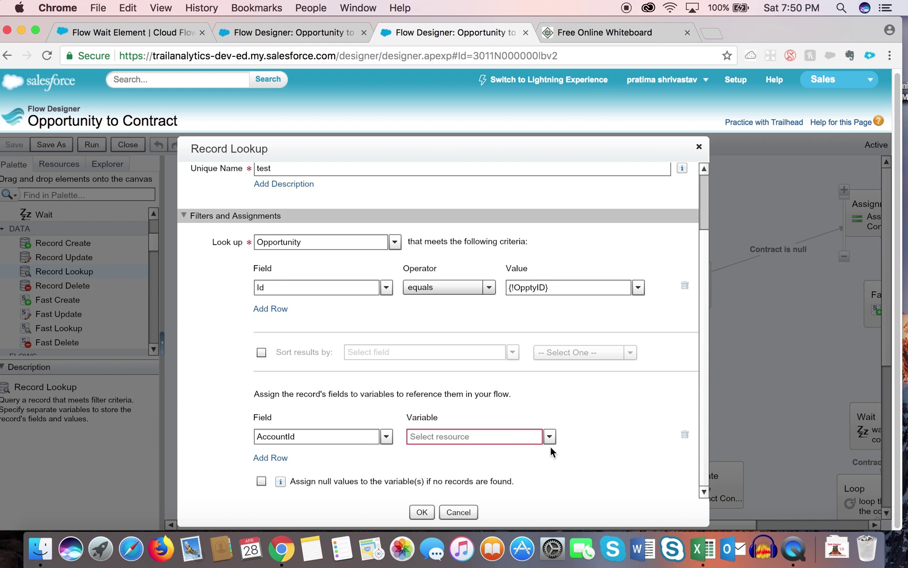
left_click(448, 511)
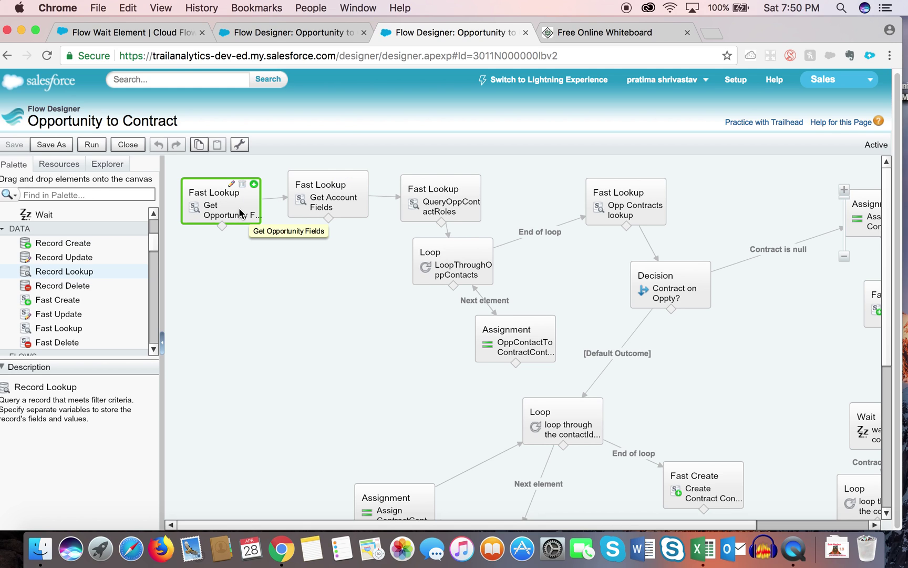
- Reopen the Get Opportunity Fields lookup, review its variable and saved fields, and close it without changes
double_click(240, 211)
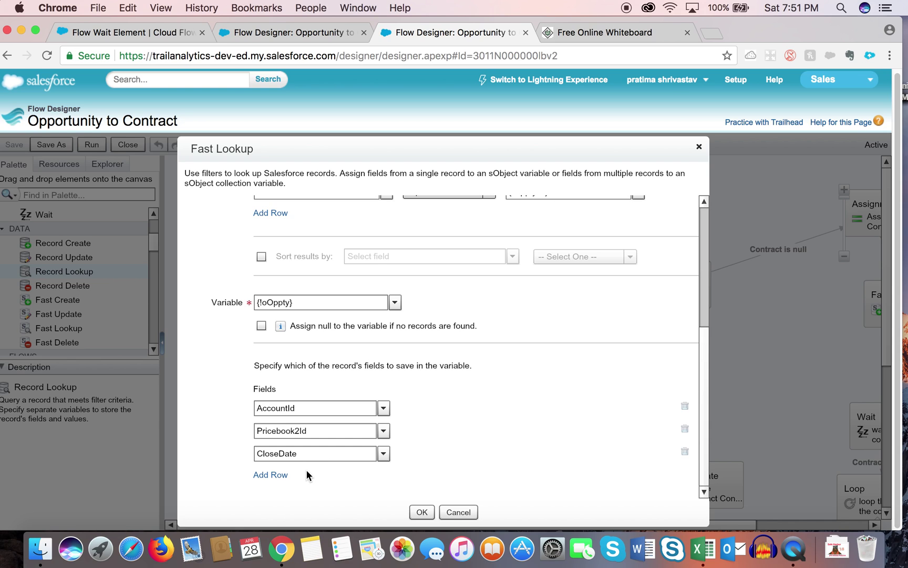
left_click(457, 512)
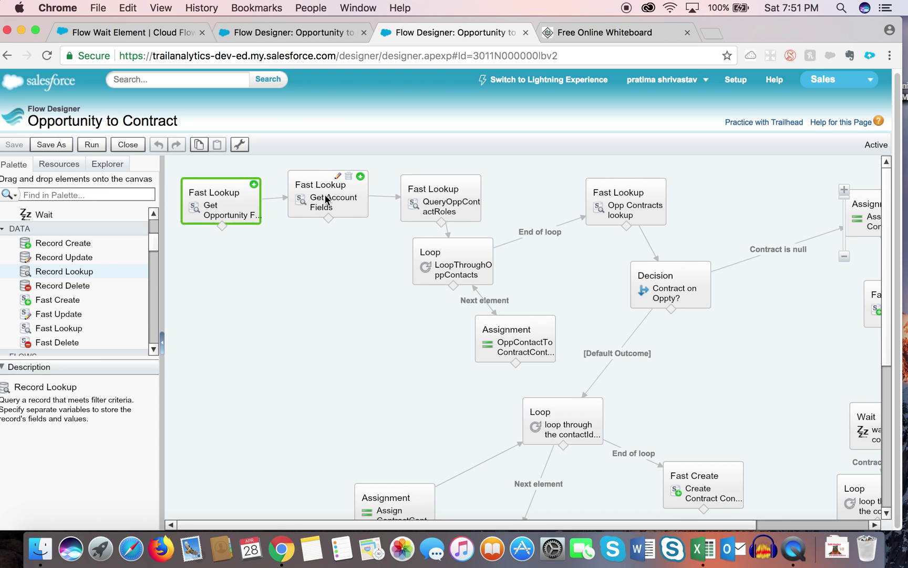
- Circle "Account fields lookup" in blue on the Free Online Whiteboard diagram, and return to the Opportunity to Contract flow
left_click(604, 32)
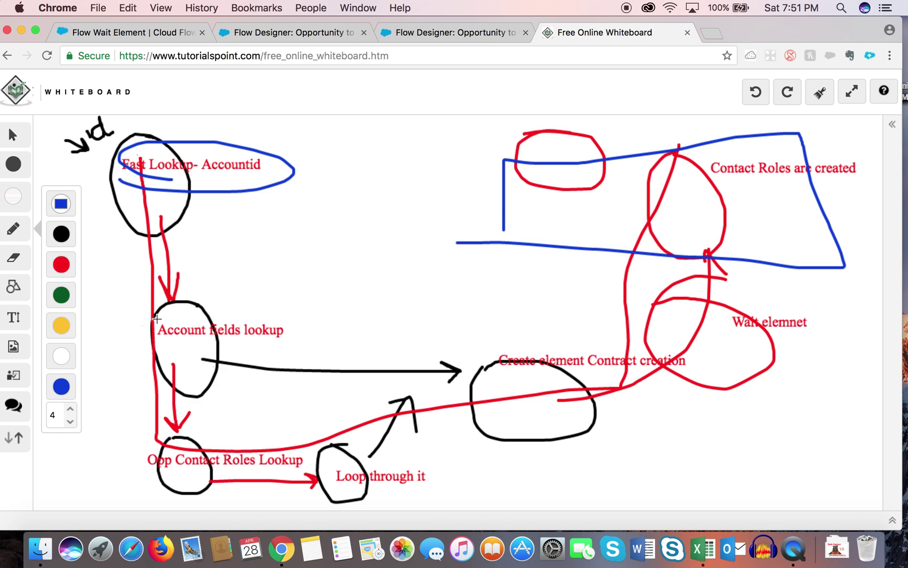
mouse_move(153, 304)
left_mouse_down()
mouse_move(229, 412)
mouse_move(169, 315)
left_mouse_up()
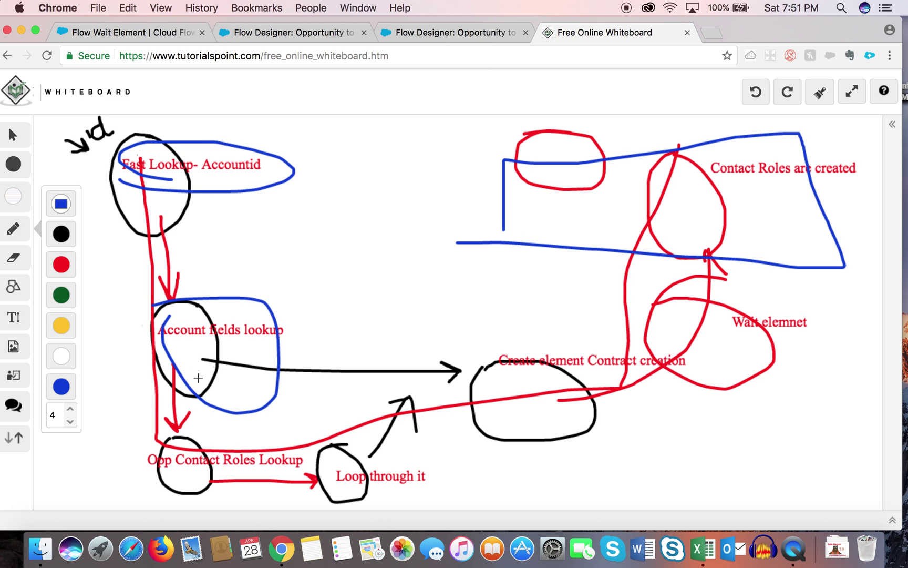
left_click(446, 32)
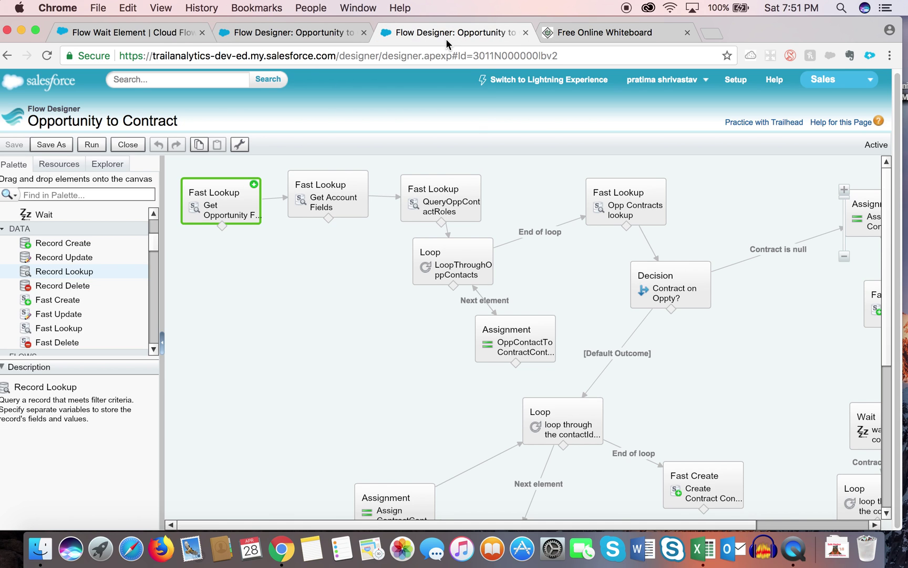
- Open the Get Account Fields lookup and examine its object, Id criterion, filter value and storage variable
left_click(333, 201)
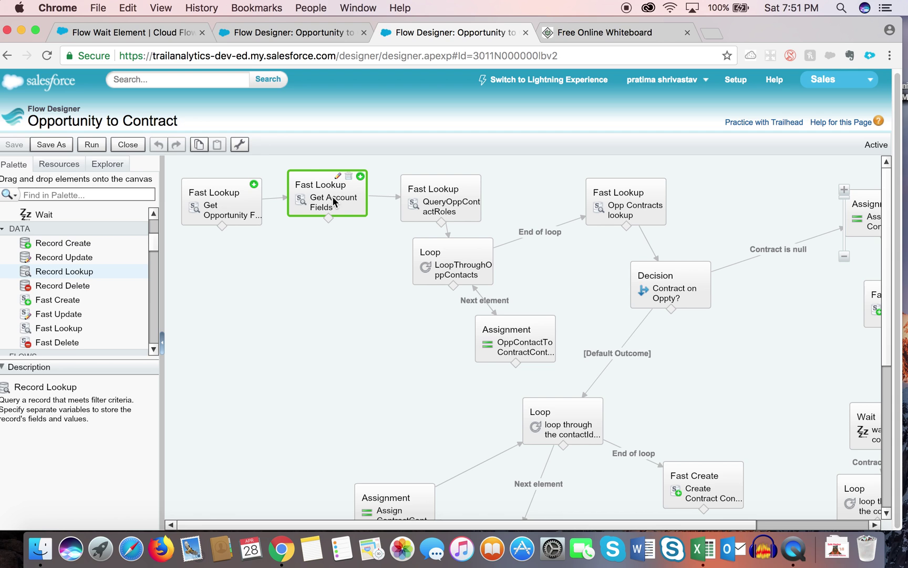
double_click(333, 197)
left_click_drag(705, 304, 703, 216)
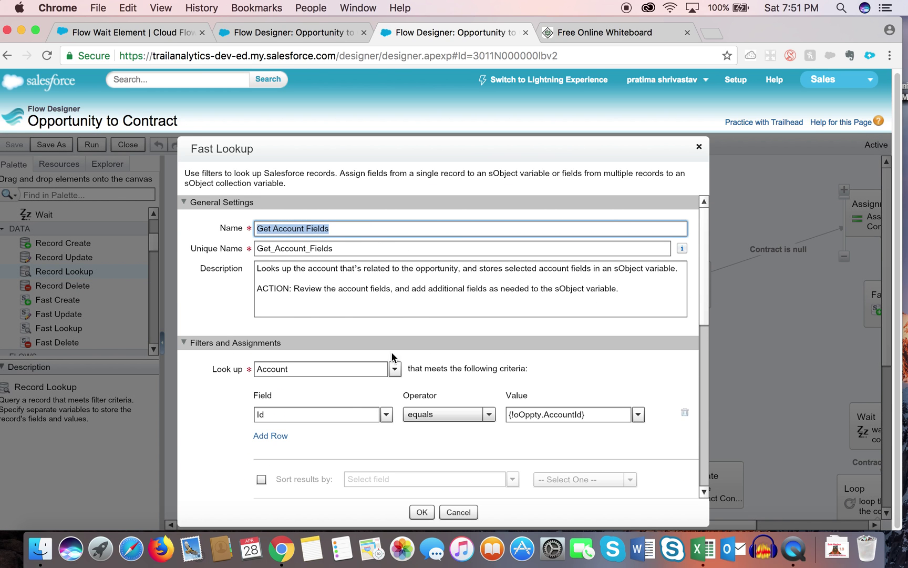
left_click(272, 416)
left_click_drag(589, 415, 510, 413)
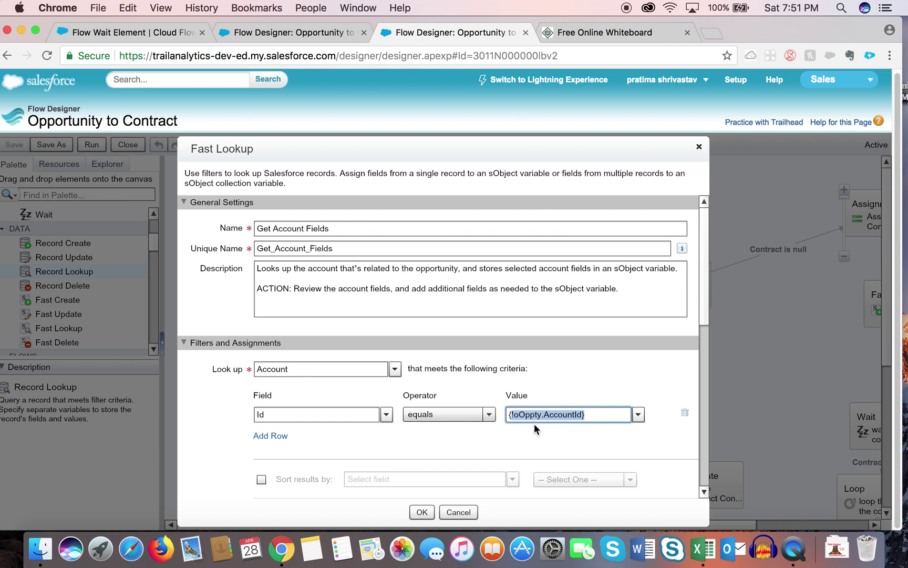
left_click_drag(703, 298, 705, 337)
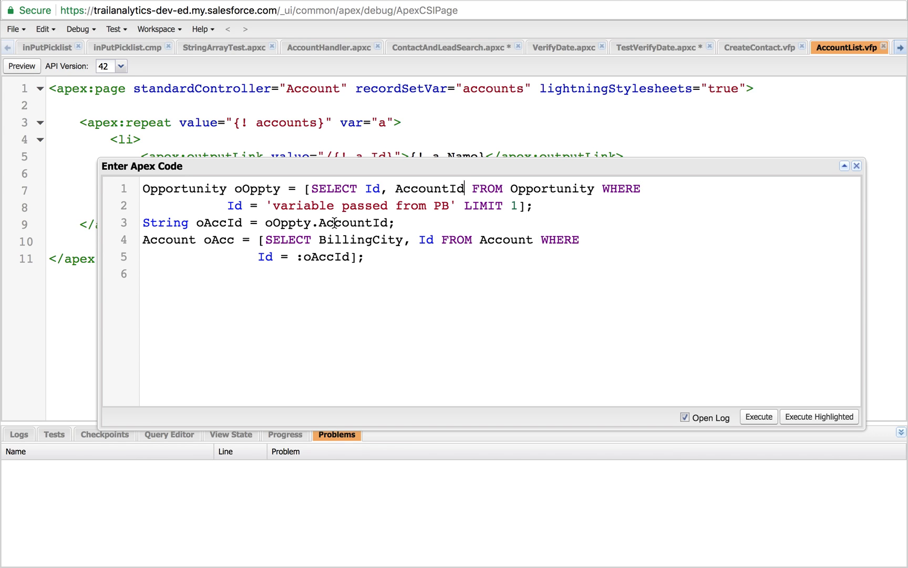
- Compare the oOppty.AccountId assignment in the Apex code with the account lookup's filter value and its available resource categories
left_click_drag(265, 225, 387, 226)
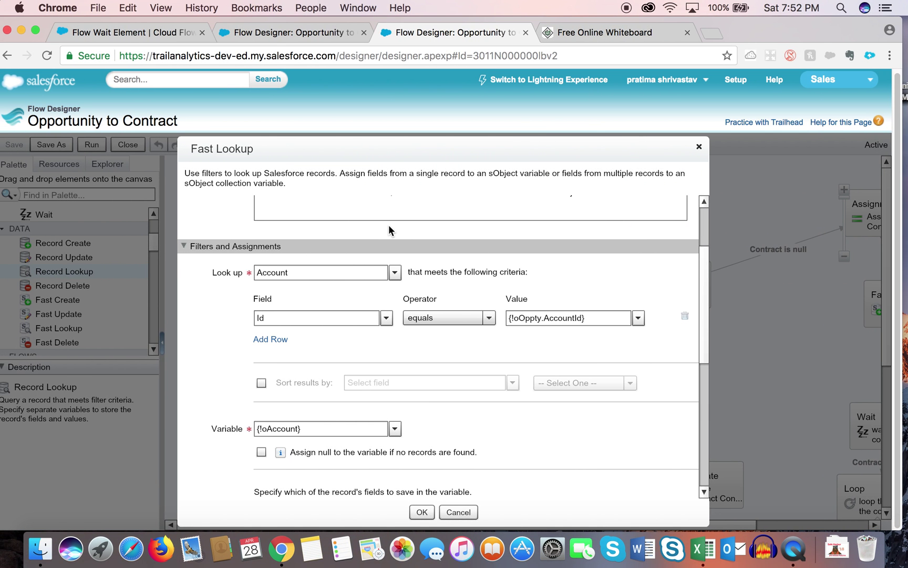
left_click(638, 318)
left_click(584, 318)
double_click(580, 318)
left_click(571, 318)
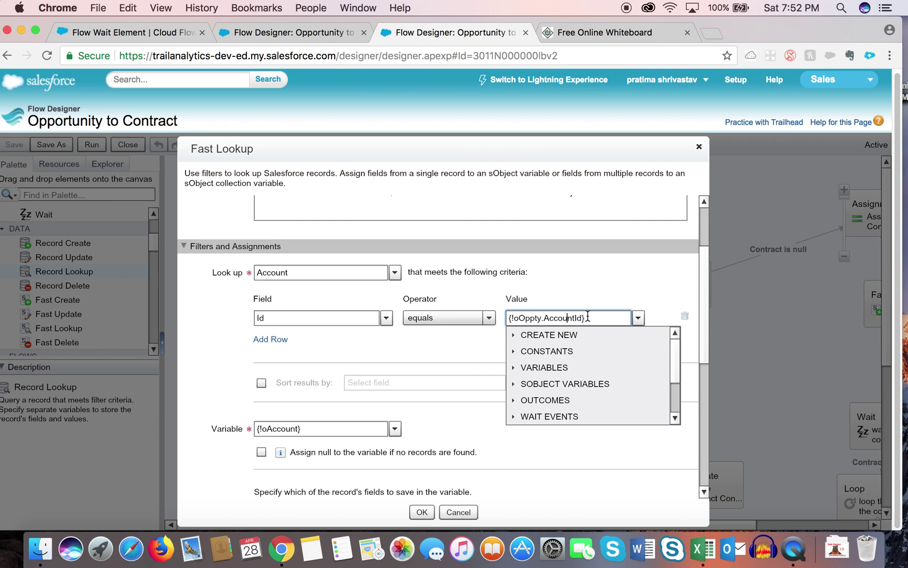
- Search the account lookup's filter value resources for "accountI" and reselect AccountId under the oOppty sObject variable
left_click_drag(587, 318, 501, 310)
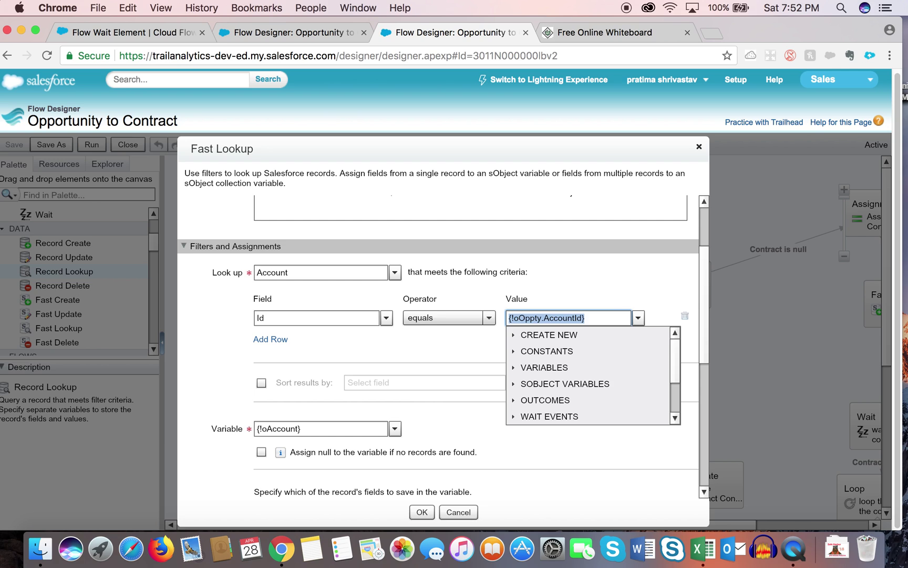
type("account")
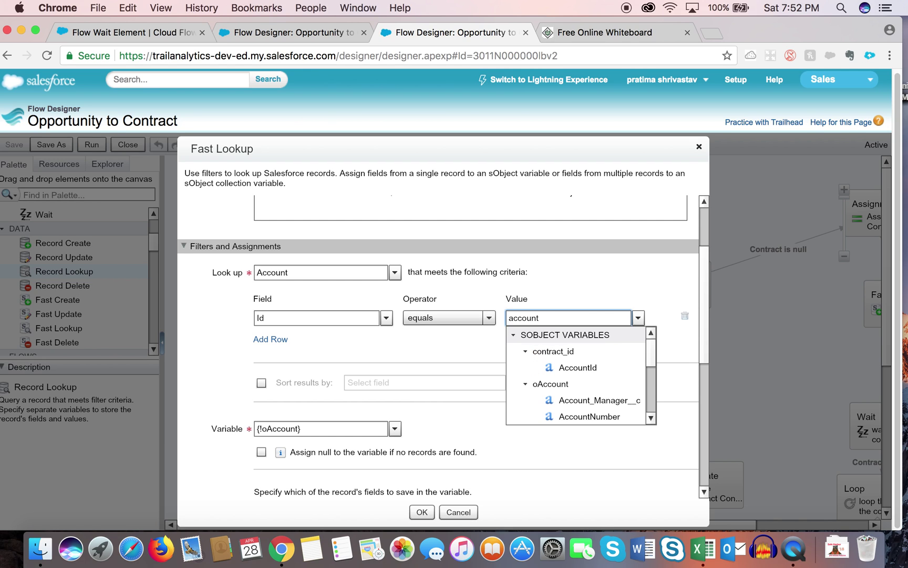
type("I")
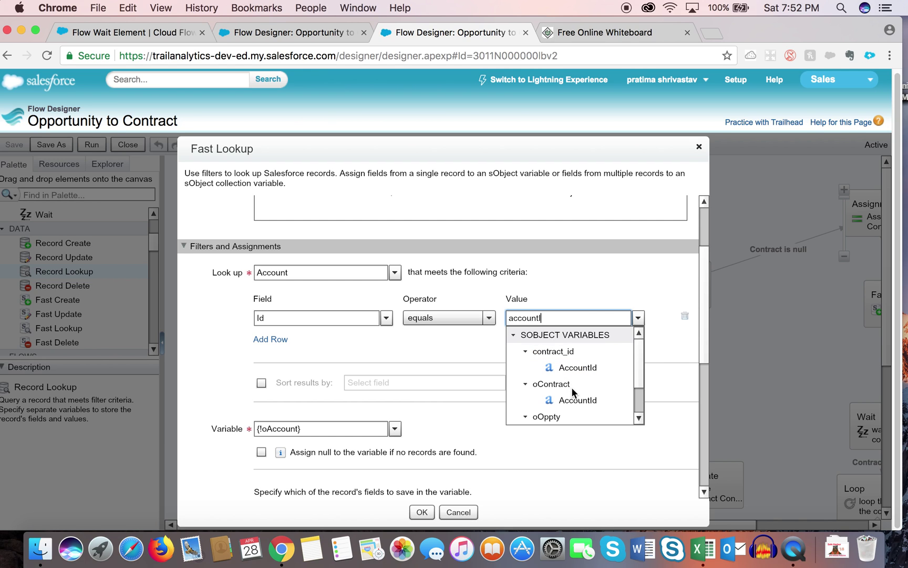
left_click_drag(635, 368, 634, 387)
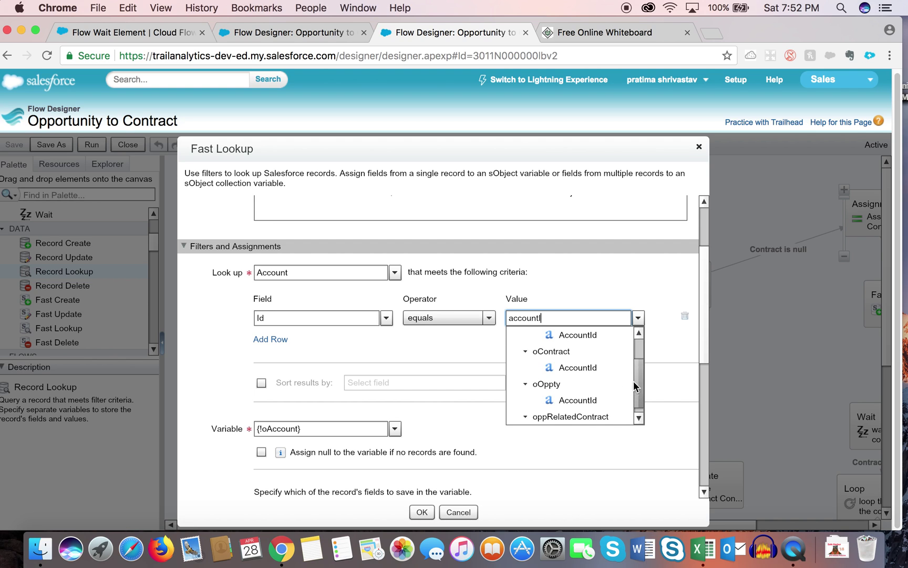
left_click(565, 404)
left_click(514, 316)
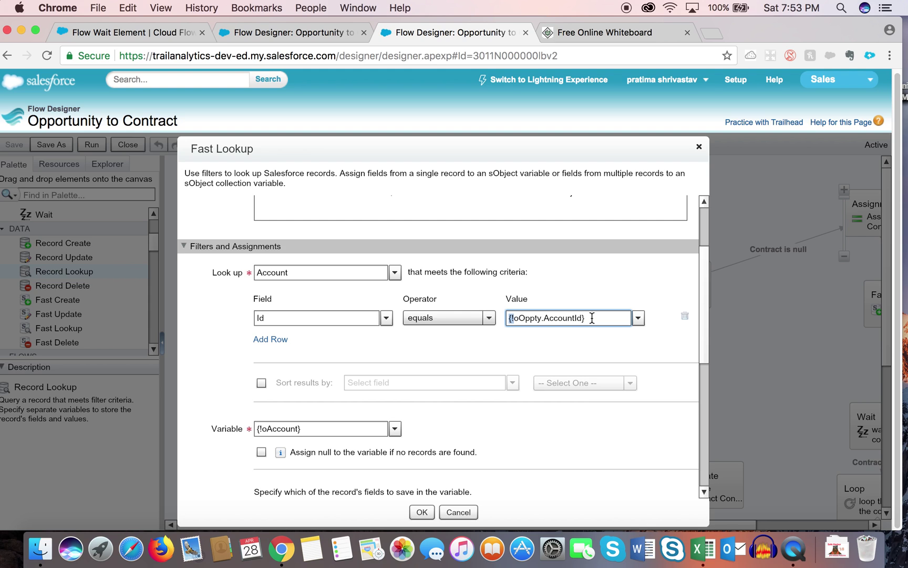
- Review the account lookup's storage variable options and saved fields, compare them with the Apex Account query, and close the lookup without saving
scroll(701, 342, "down", 3)
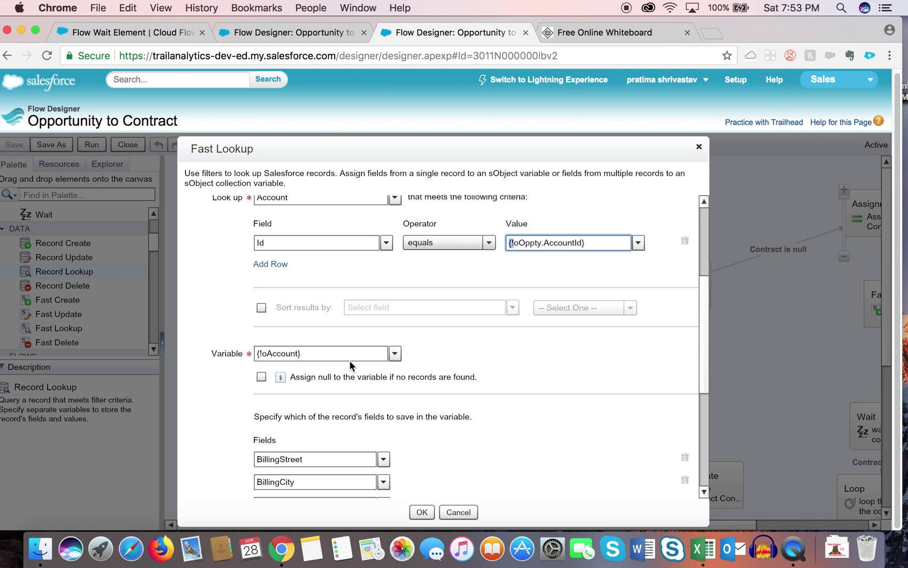
left_click(394, 354)
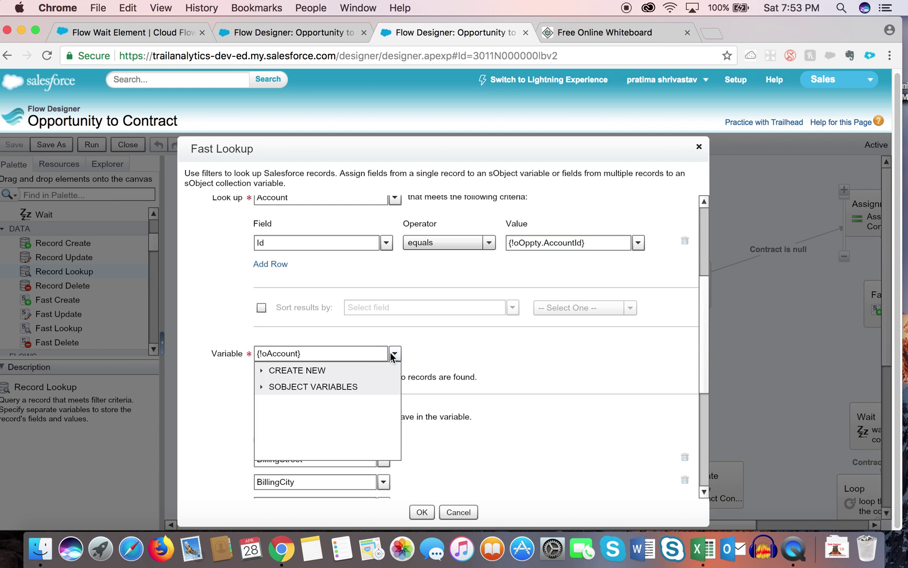
left_click(263, 387)
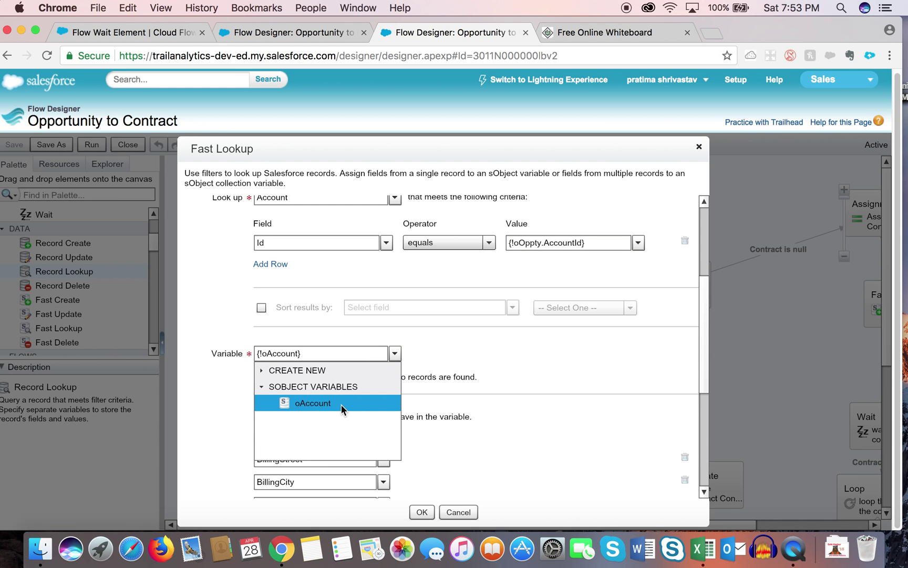
left_click(431, 355)
left_click_drag(704, 326, 683, 416)
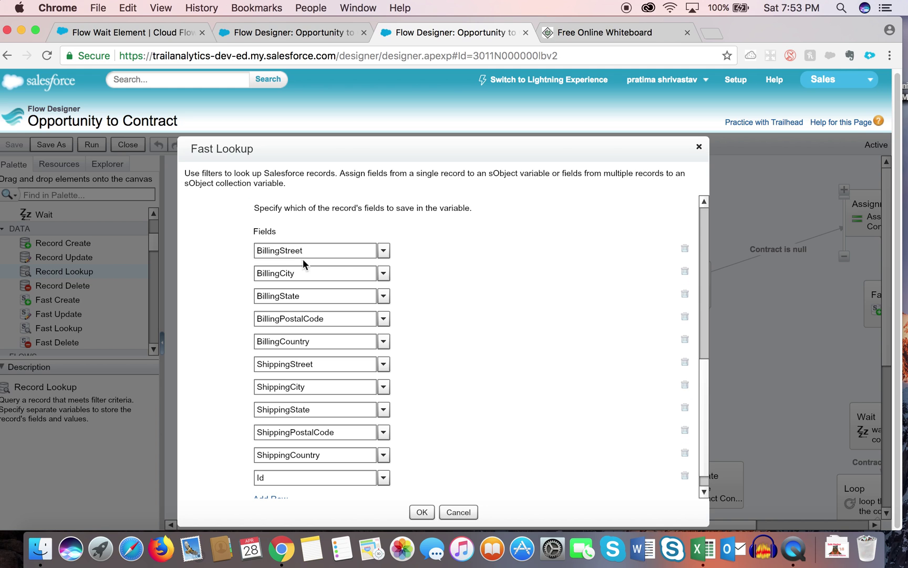
scroll(413, 408, "down", 1)
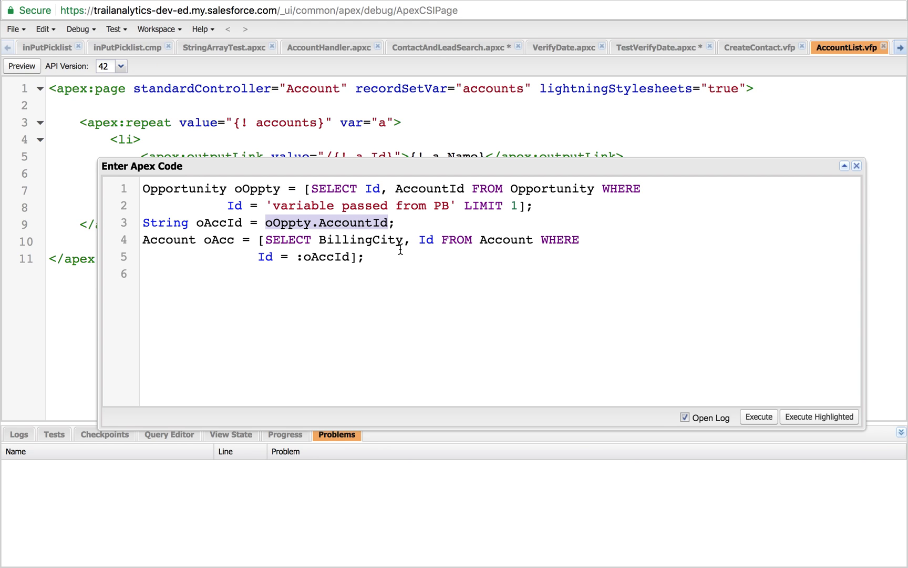
key("ctrl+Left")
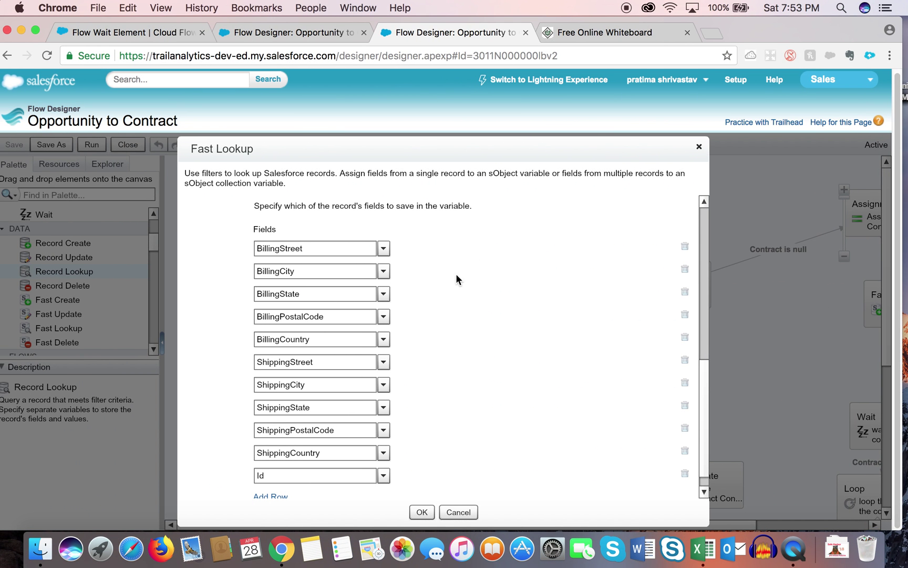
left_click(699, 147)
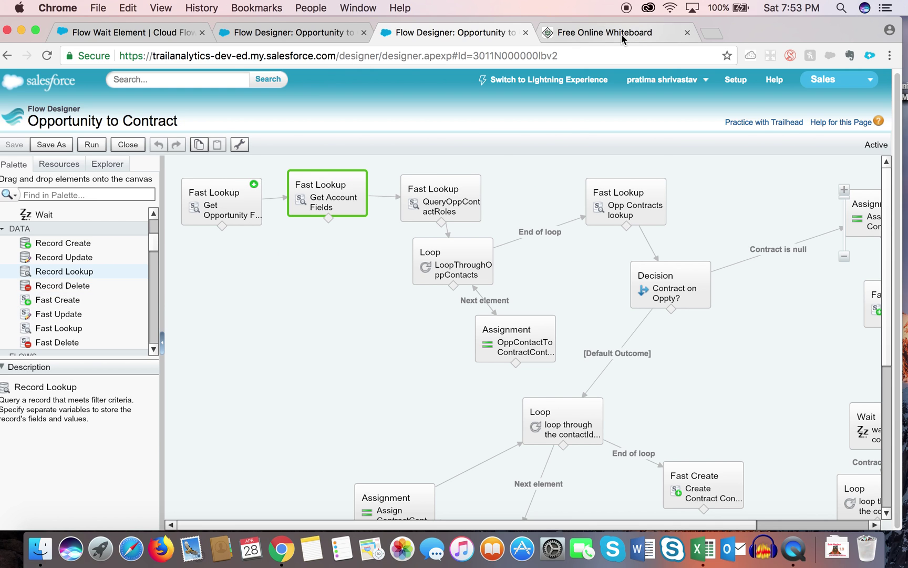
- On the Free Online Whiteboard diagram, circle "Opp Contact Roles Lookup" and "Loop through it" together in blue and tick "Contact Roles are created"
left_click(599, 35)
mouse_move(139, 453)
left_mouse_down()
mouse_move(173, 434)
mouse_move(483, 495)
mouse_move(472, 508)
left_mouse_up()
left_click_drag(220, 517, 164, 420)
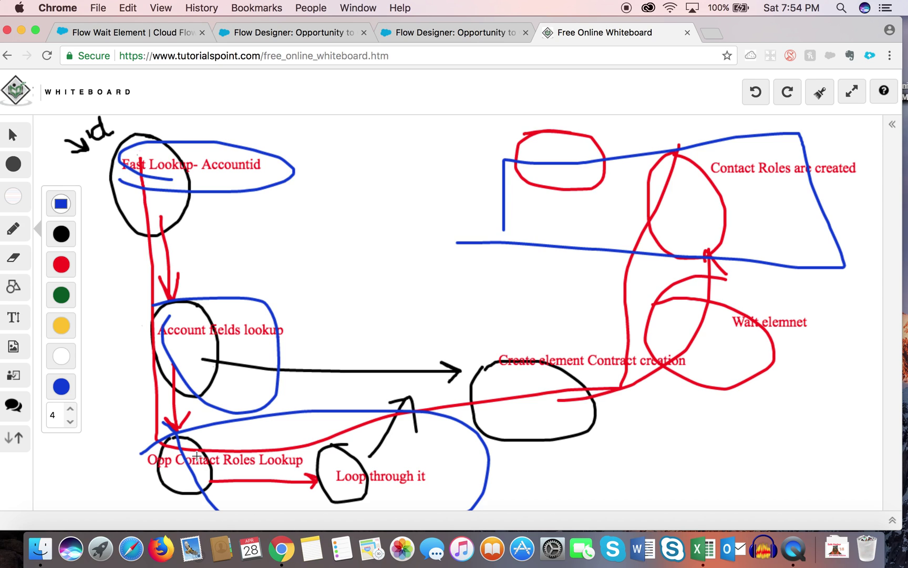
mouse_move(689, 182)
left_mouse_down()
mouse_move(701, 208)
mouse_move(777, 156)
left_mouse_up()
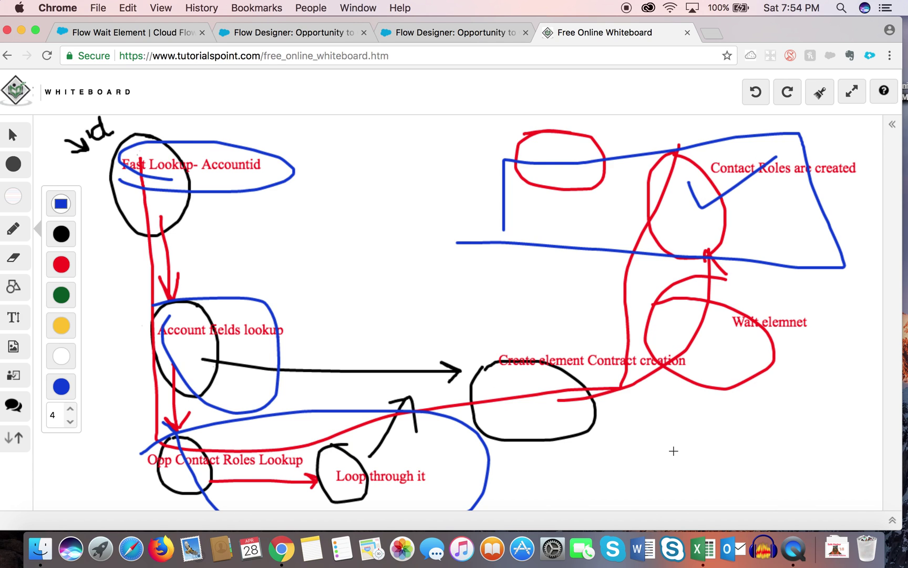
- Return to the Opportunity to Contract flow and review its path from the contact roles lookup to the contract creation elements
left_click(286, 35)
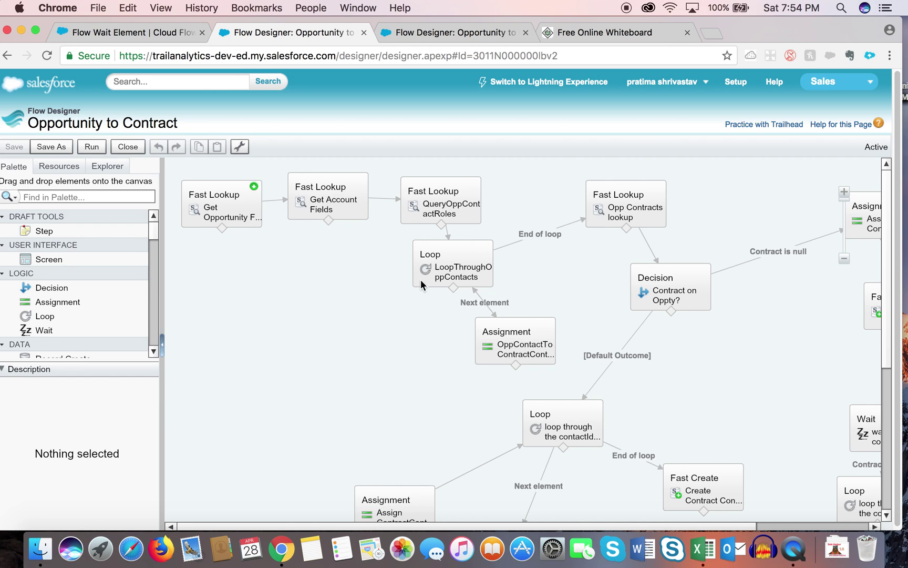
mouse_move(686, 296)
mouse_move(624, 217)
left_click_drag(663, 526, 739, 526)
mouse_move(769, 298)
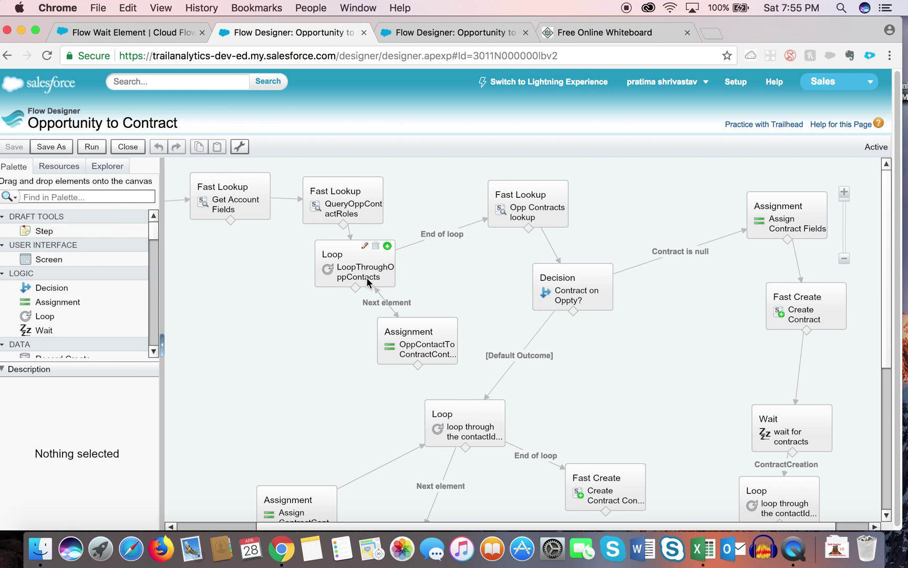
- Open the QueryOppContactRoles lookup and examine its object, OpportunityId criterion and filter value
left_click(355, 220)
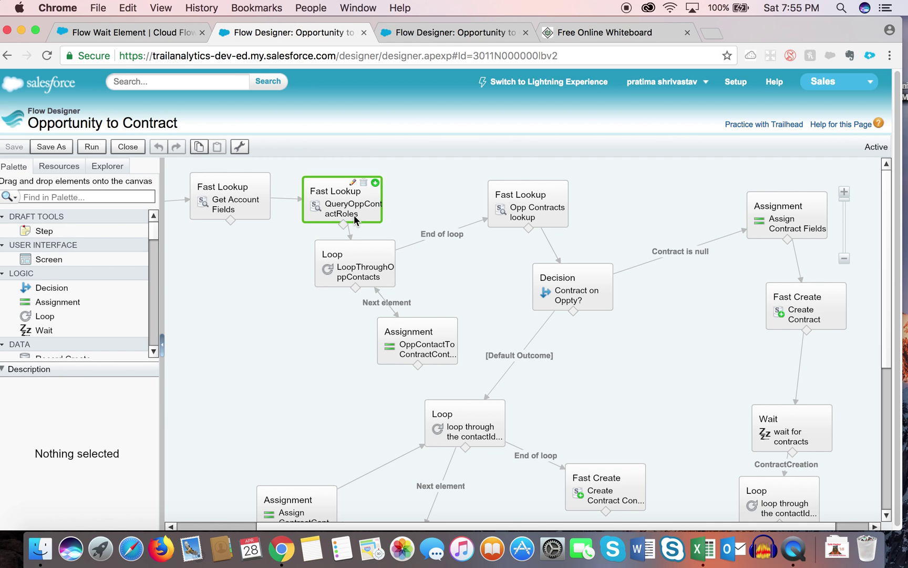
double_click(355, 220)
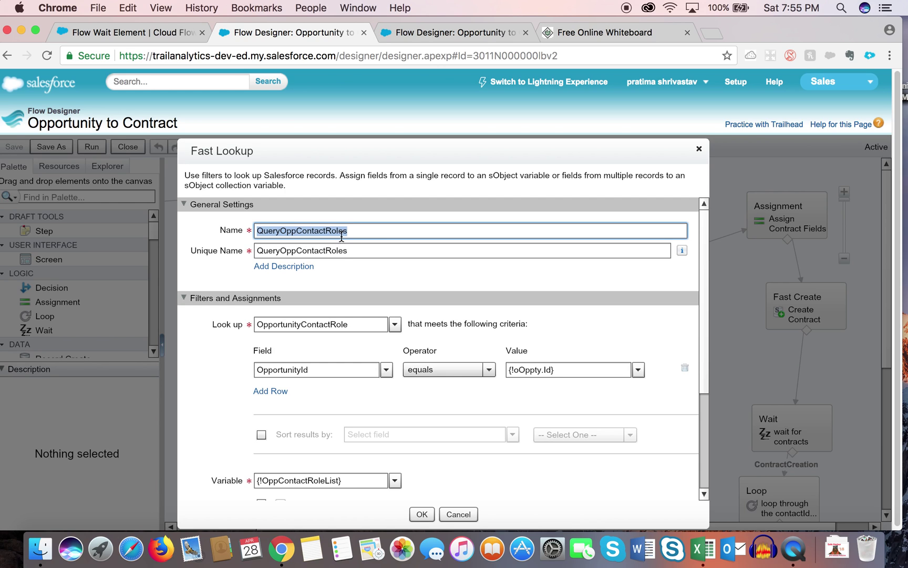
left_click_drag(363, 325, 239, 324)
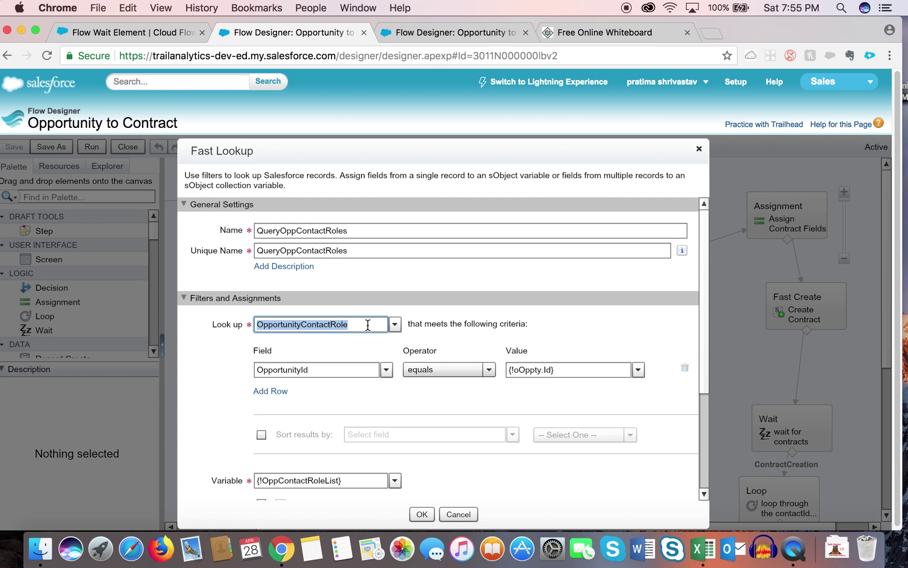
left_click_drag(322, 370, 273, 369)
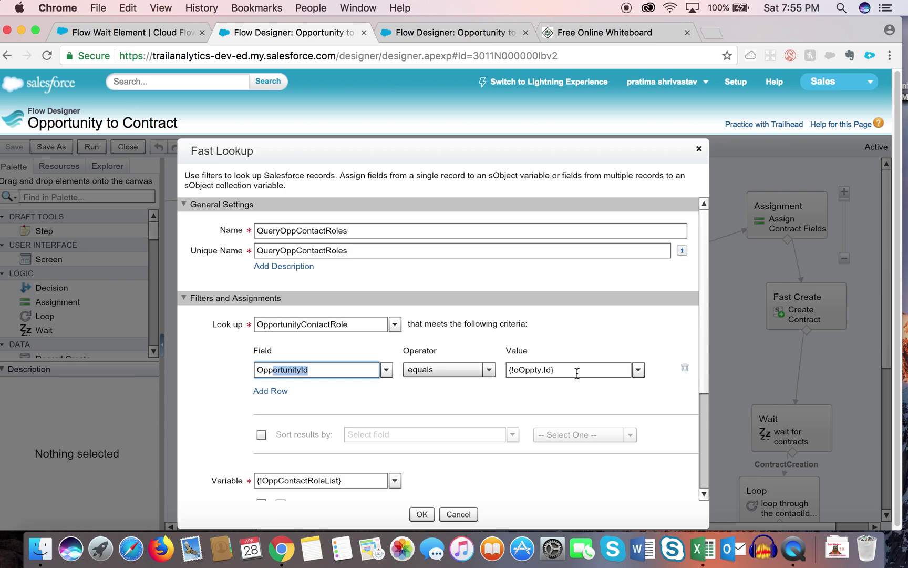
left_click_drag(576, 370, 507, 371)
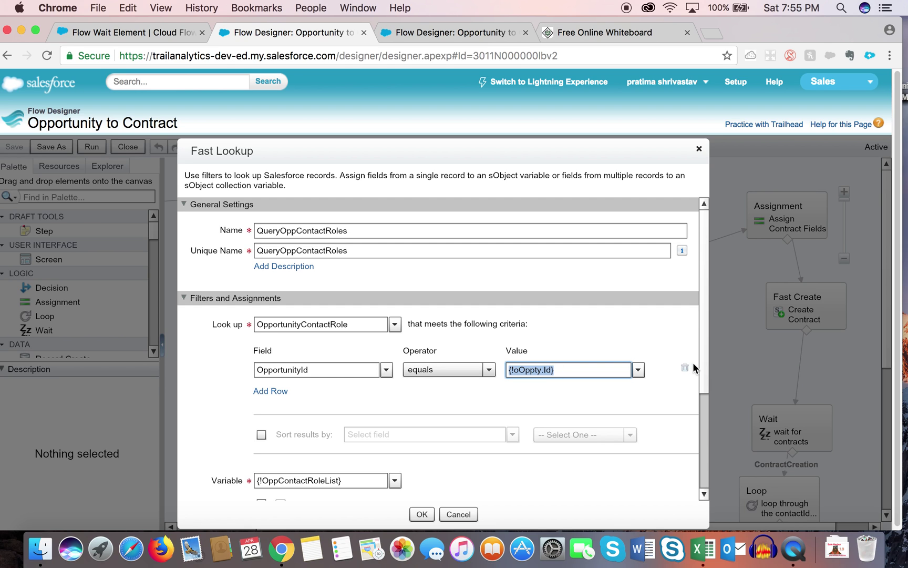
- Examine the contact role lookup's OppContactRoleList variable and the available sObject and collection variable choices, and close the lookup without changes
scroll(700, 362, "down", 4)
scroll(691, 425, "down", 2)
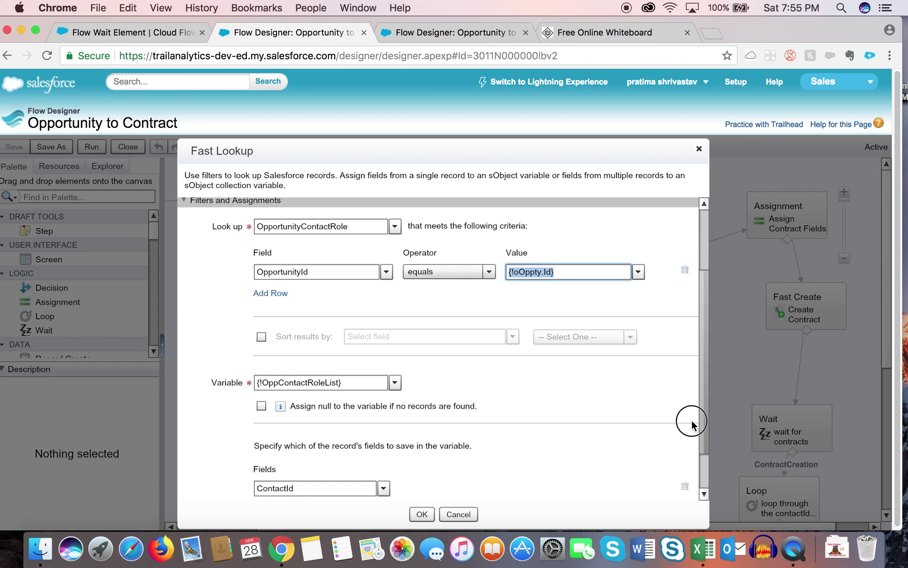
left_click(347, 367)
triple_click(290, 363)
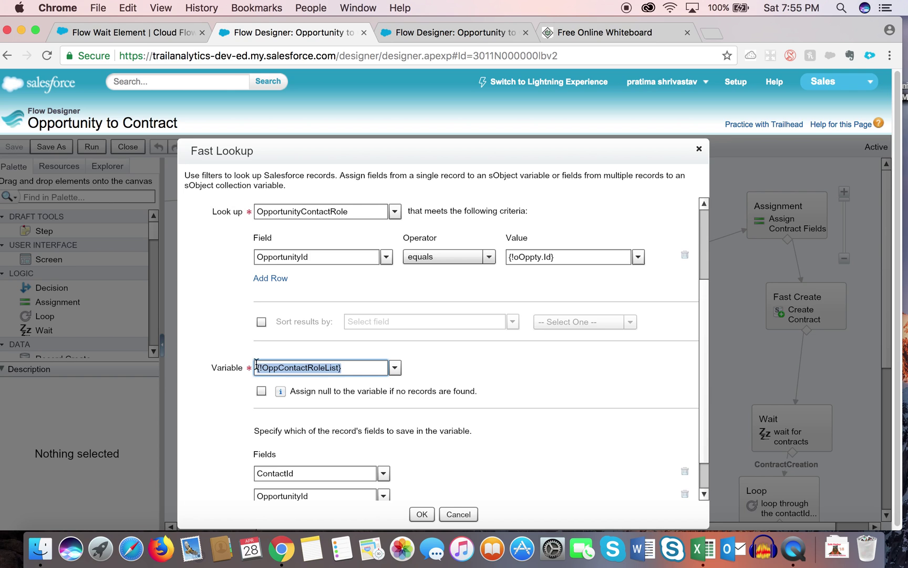
left_click(395, 367)
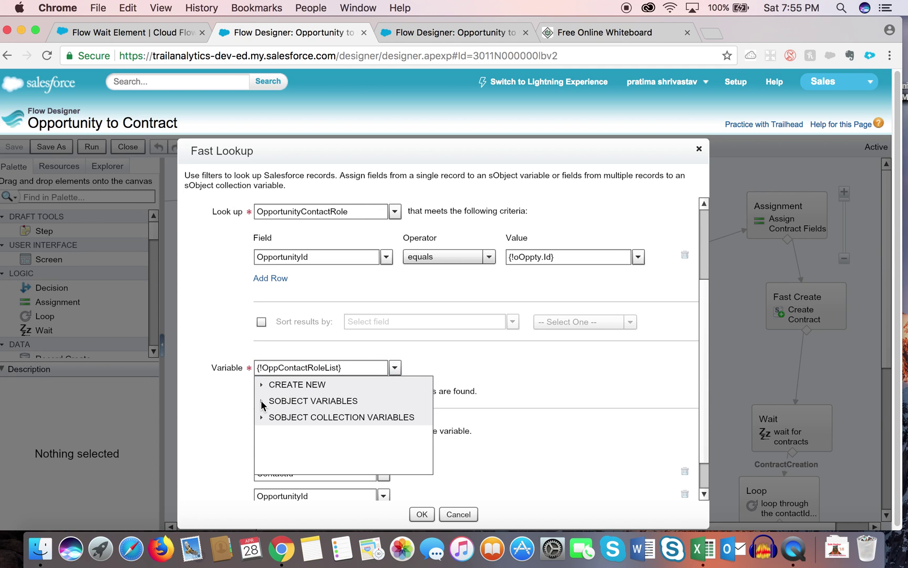
left_click(261, 402)
left_click(263, 388)
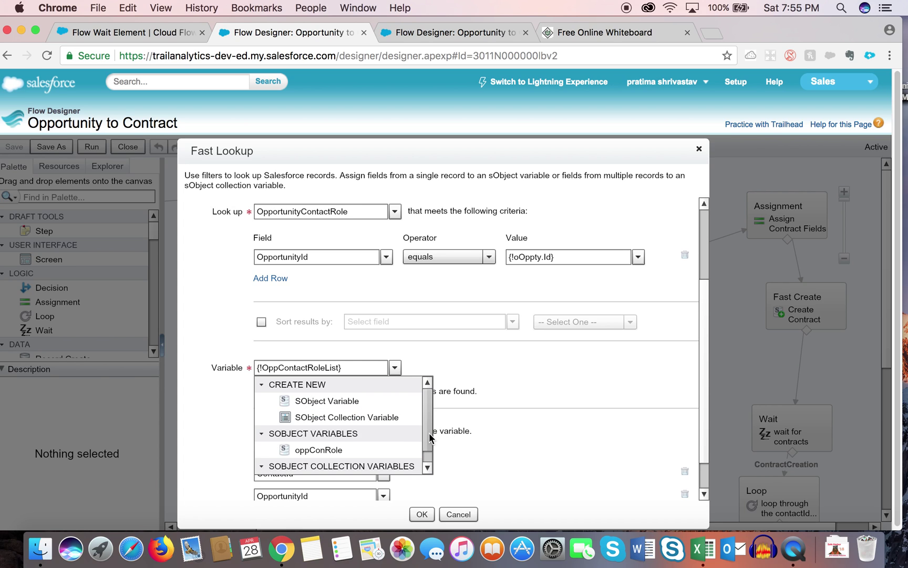
left_click(423, 466)
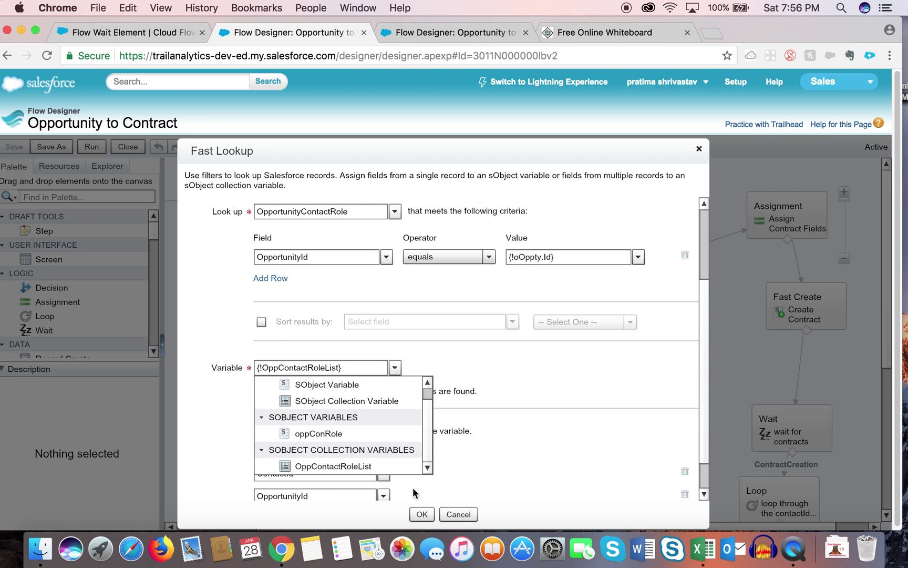
left_click(452, 514)
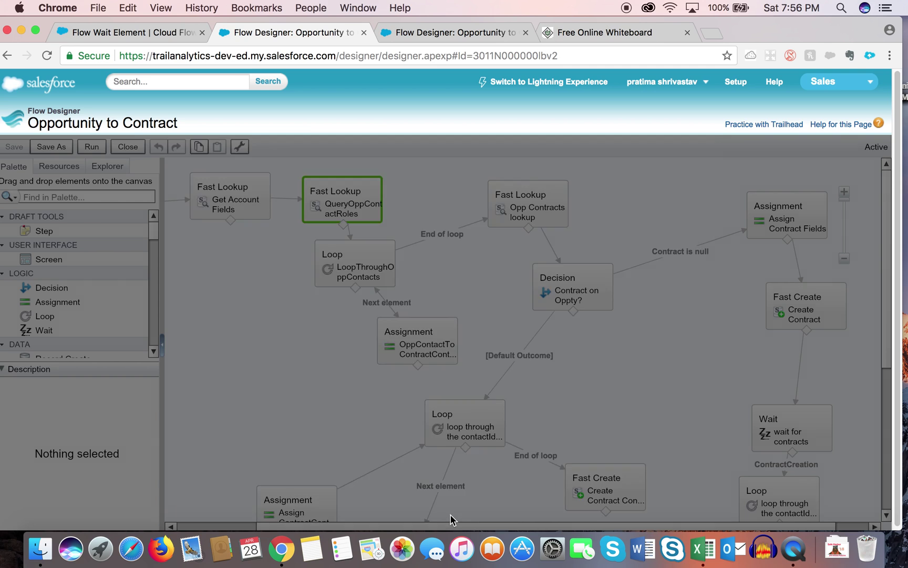
- Inspect the properties of the ContractContRoleList and OppContactRoleList sObject collection variables in the flow's resource list
left_click(110, 173)
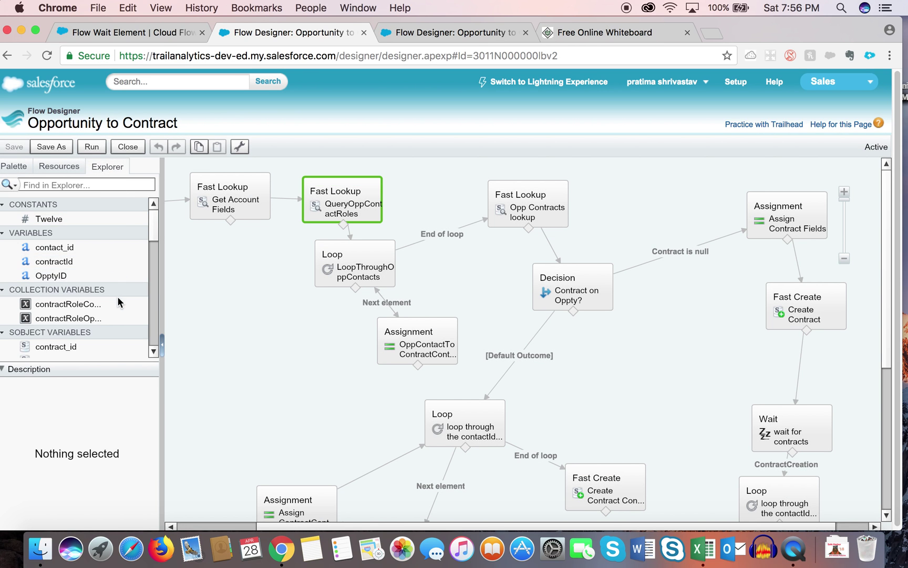
left_click(156, 253)
scroll(156, 253, "down", 5)
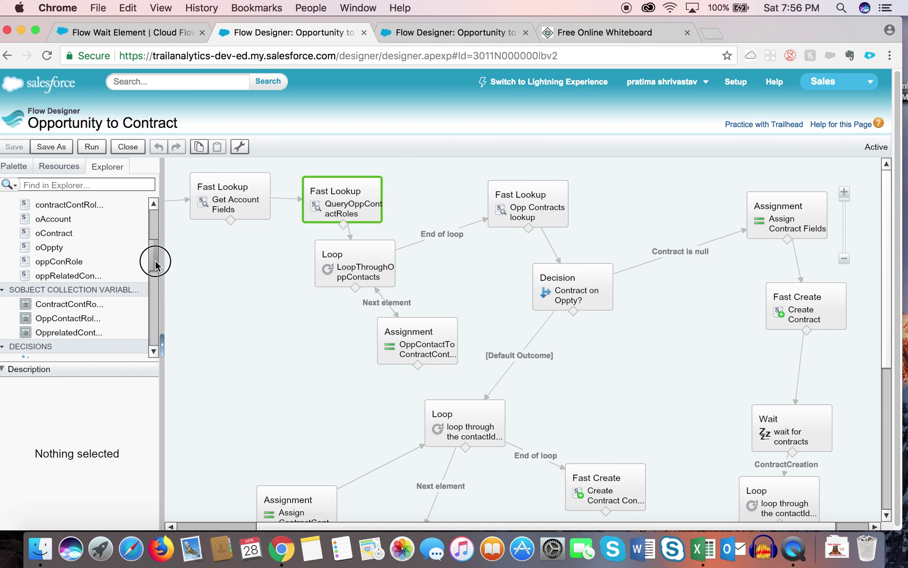
left_click(95, 265)
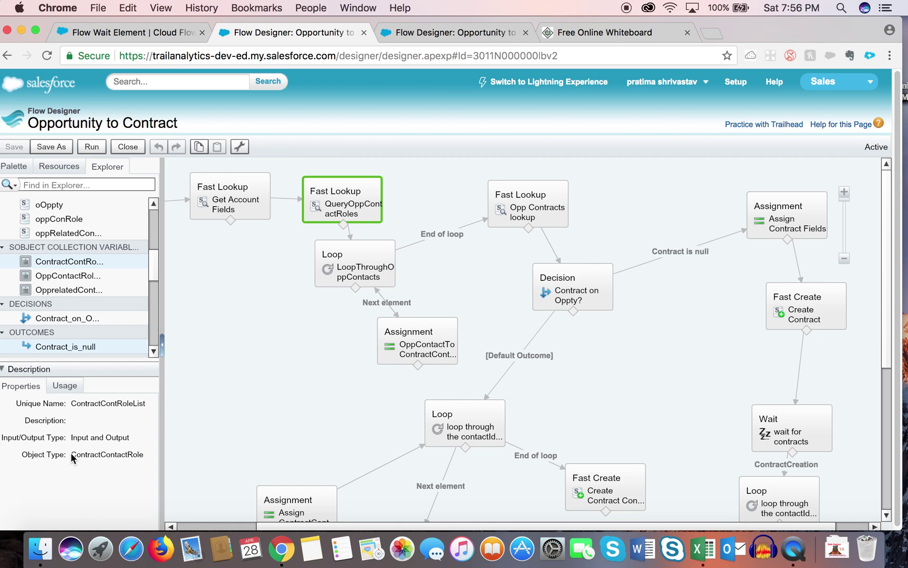
left_click(77, 275)
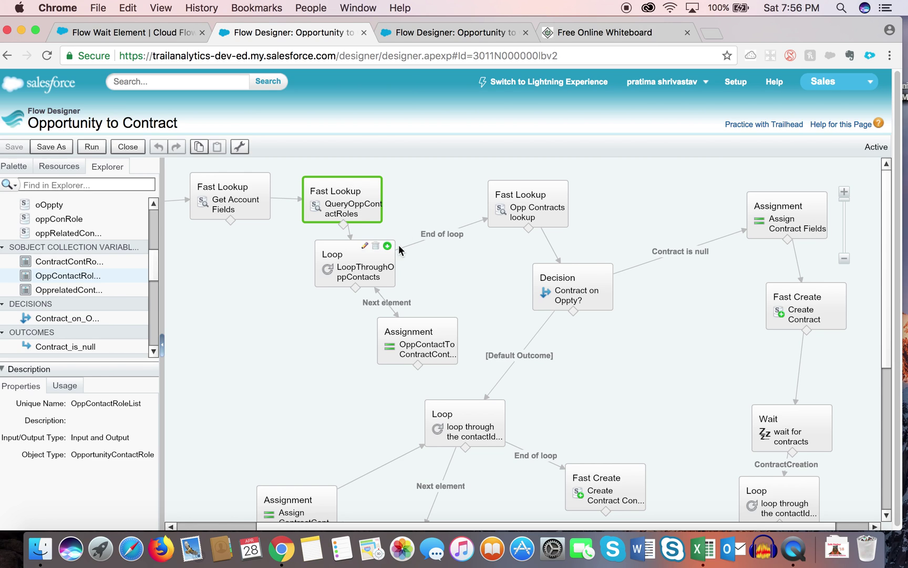
- Open the LoopThroughOppContacts loop and examine its collection and iteration order options, keeping Ascending selected
left_click(365, 273)
double_click(365, 274)
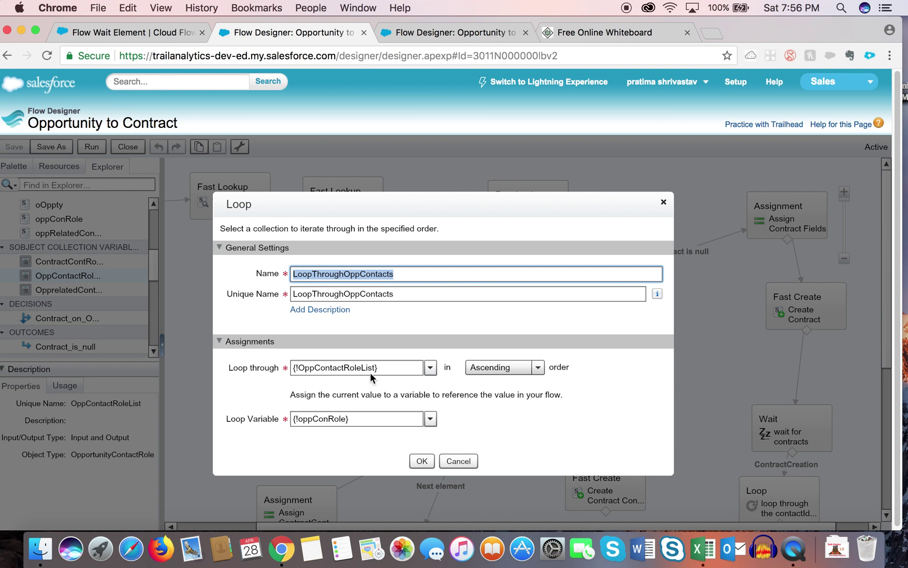
left_click(290, 371)
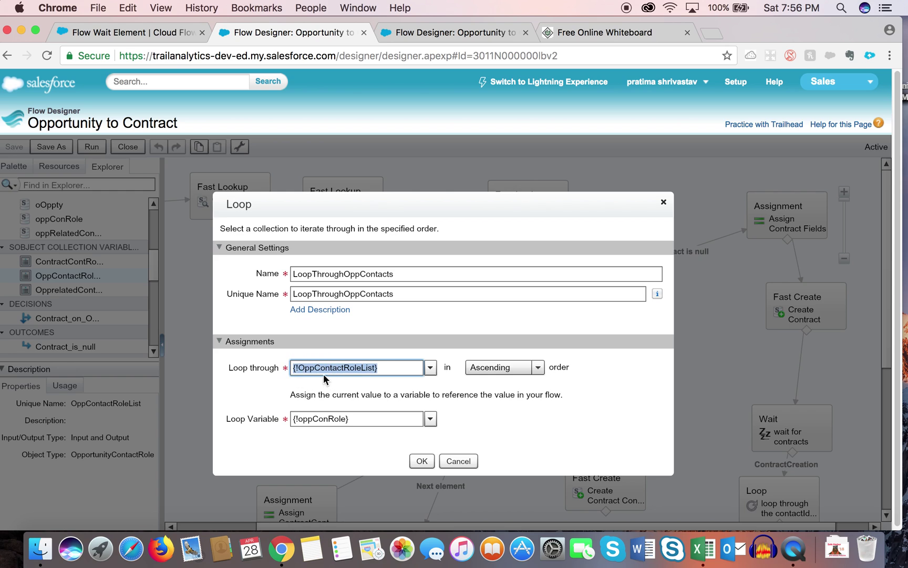
left_click(537, 367)
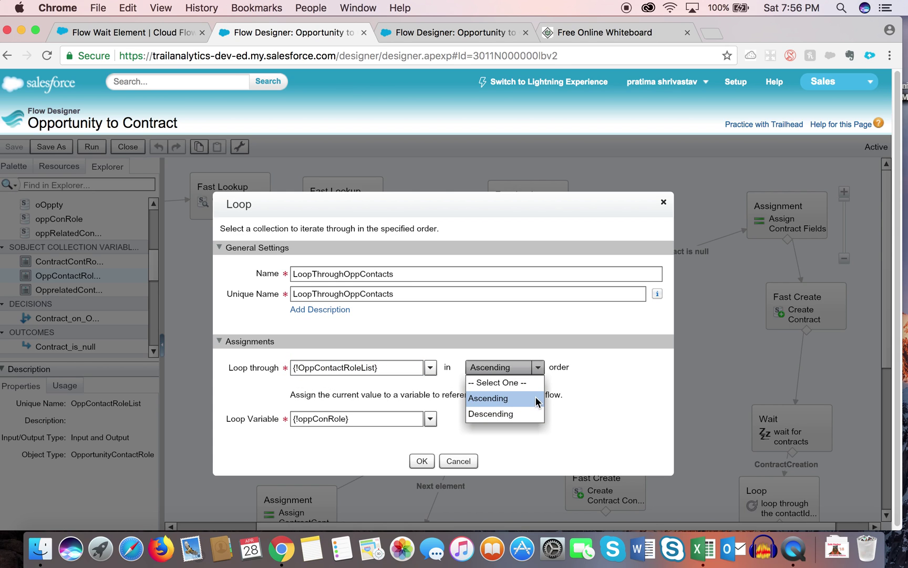
left_click(535, 398)
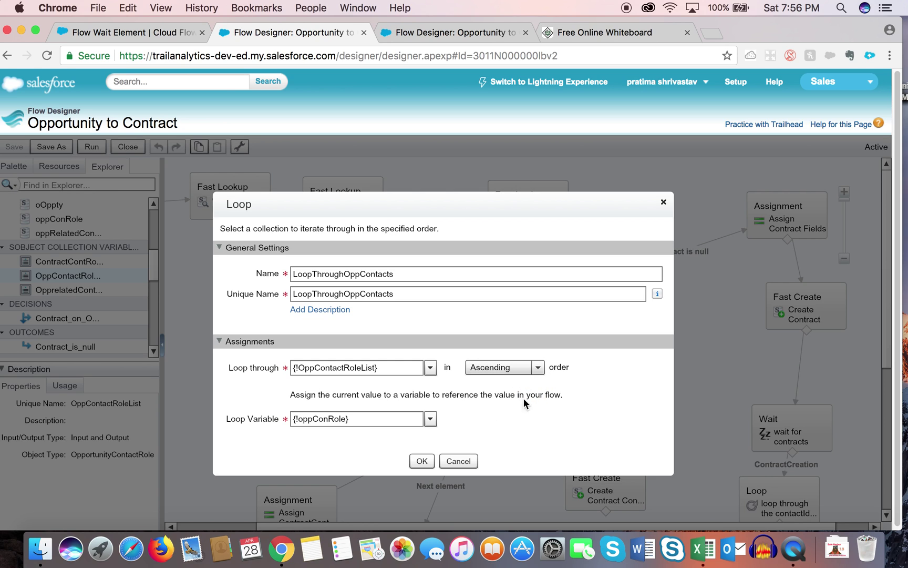
- Below the account query in the Apex code, declare the empty list List<OpportunityContactRole> oppconList = [];
left_click_drag(349, 419, 290, 418)
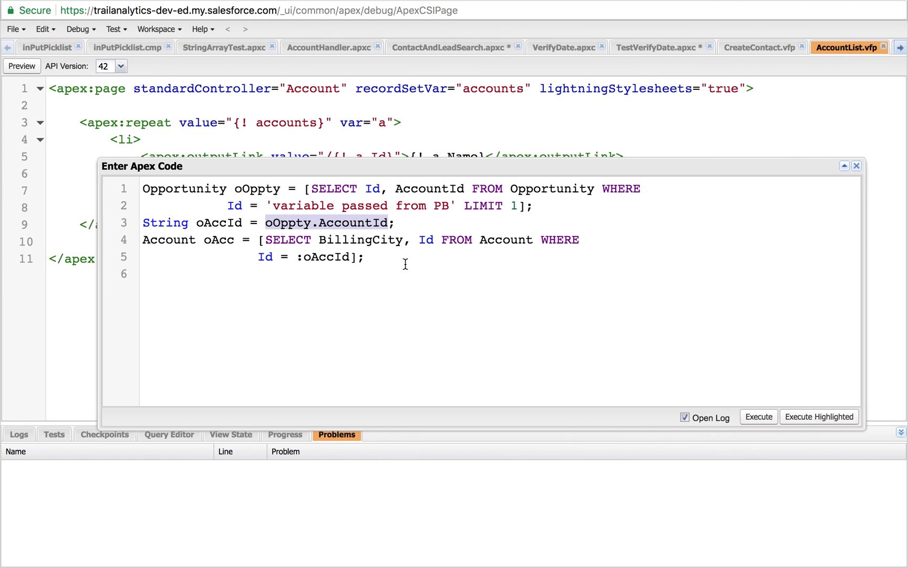
left_click(405, 263)
key("Return")
type("List<")
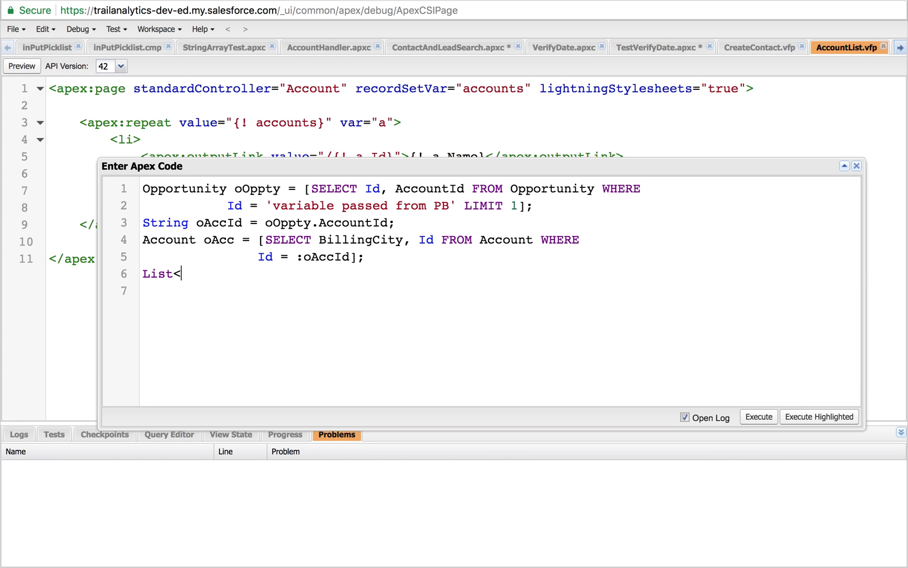
type("OpportunityCn")
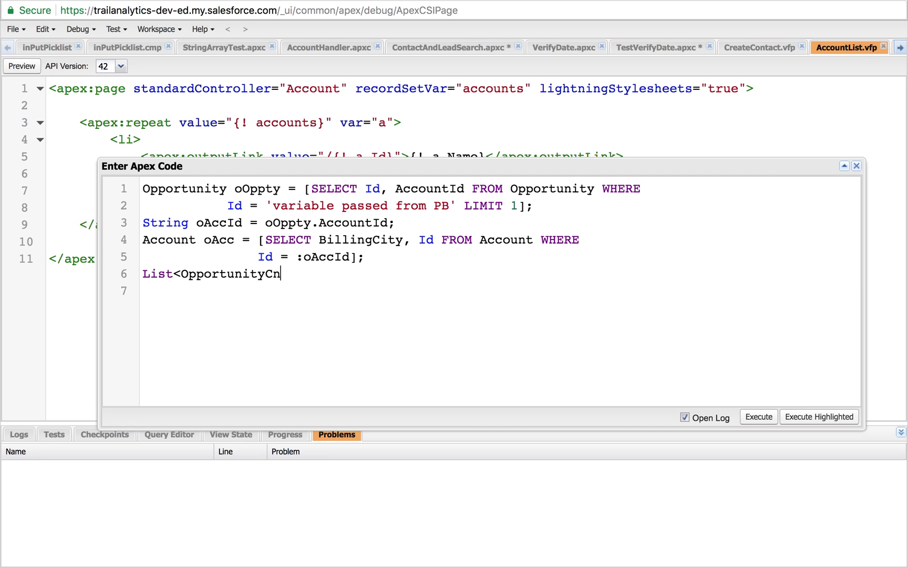
key("BackSpace")
type("ontactRole")
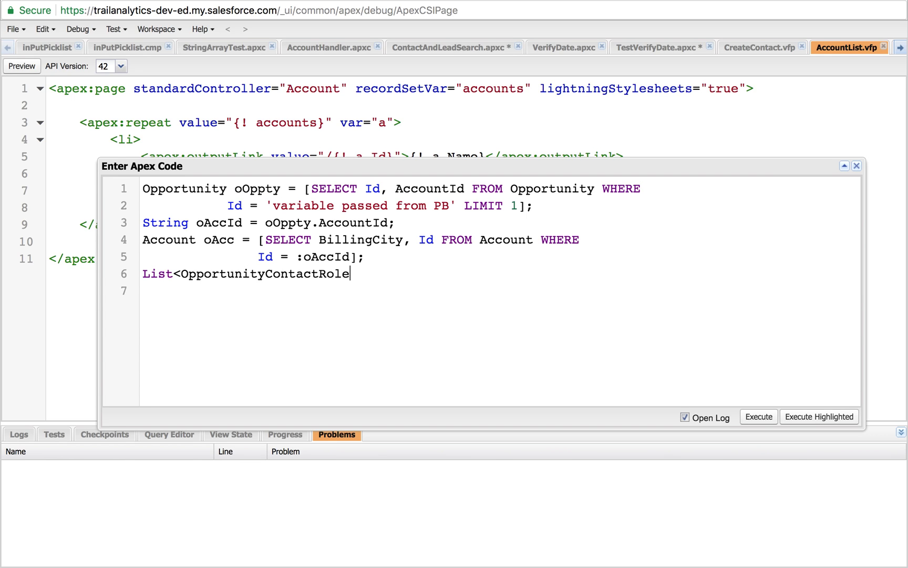
type("> oppconList ")
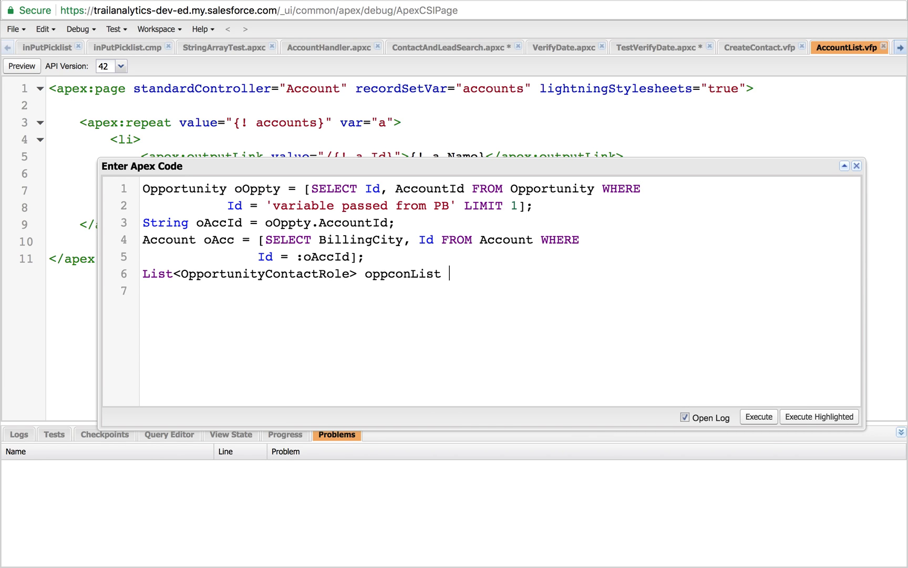
type("= {")
key("BackSpace")
type("[];")
- On the next Apex line, start a for loop whose iteration variable is OpportunityContactRole oppConRole, followed by a colon
key("Return")
type("for(Oppo")
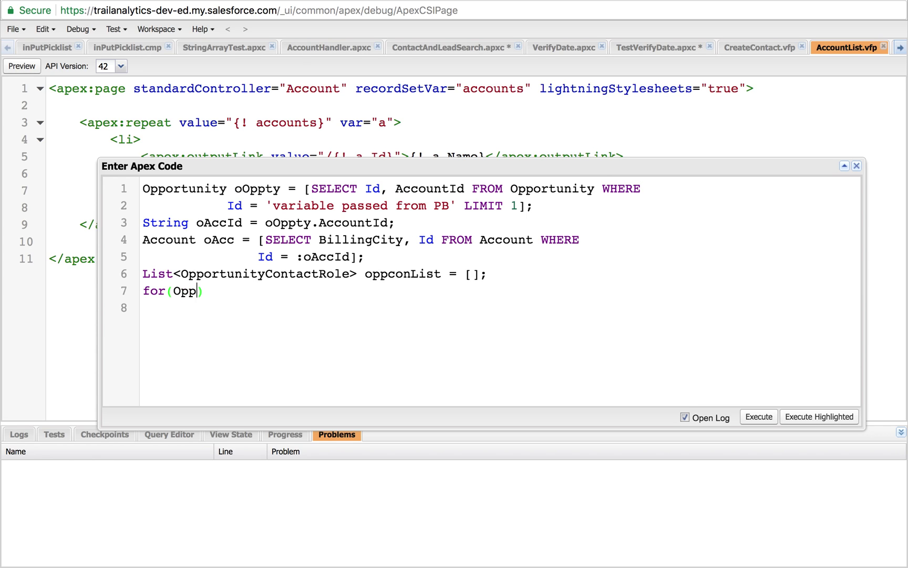
double_click(314, 274)
key("super+c")
double_click(192, 291)
key("super+v")
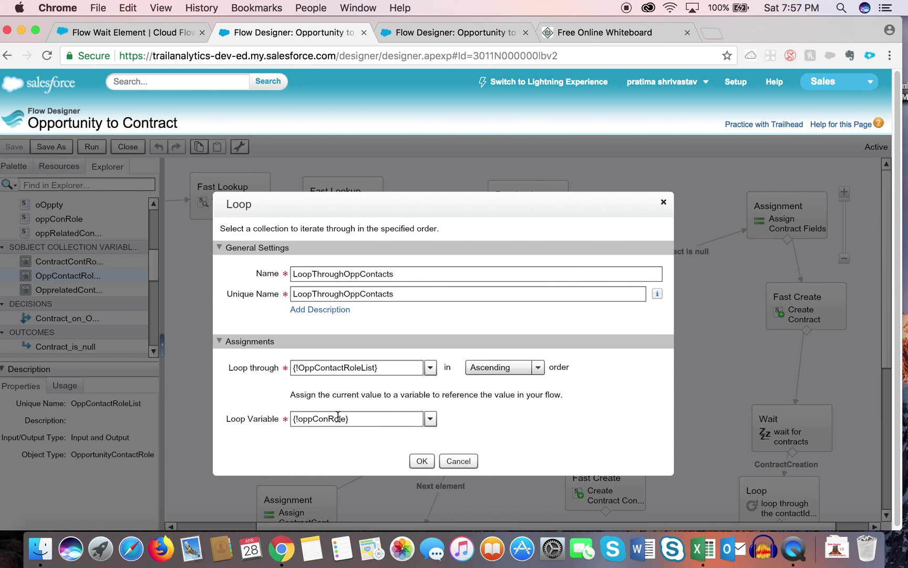
key("ctrl+Right")
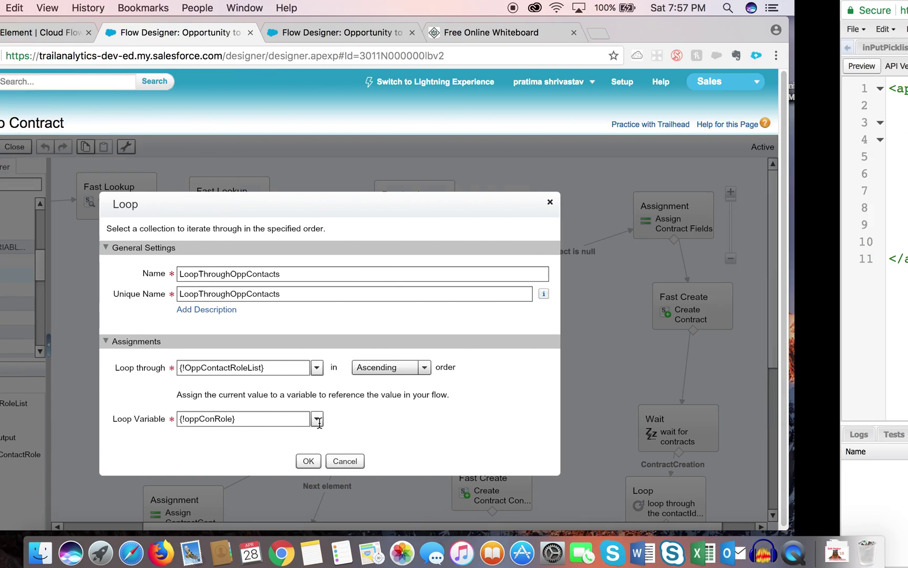
type("oppConROle")
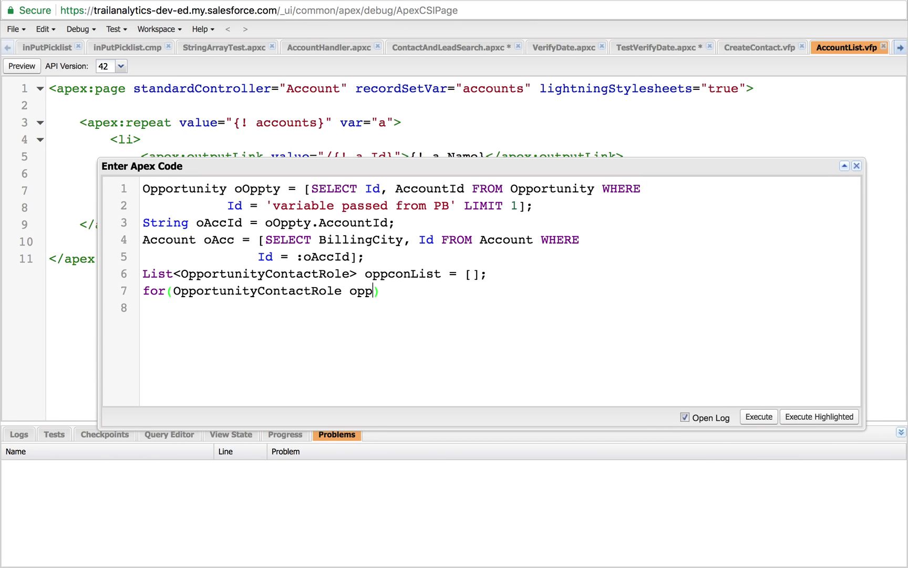
key("BackSpace")
key("BackSpace")
key("BackSpace")
type("ole")
type(":")
- Make the for loop iterate over oppconList and open its braced body
double_click(397, 272)
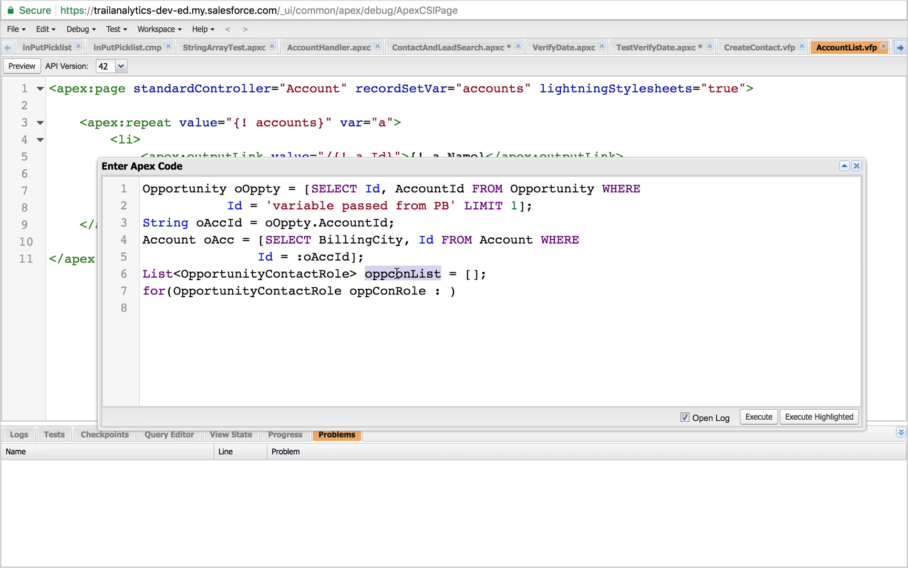
left_click(450, 290)
key("ctrl+v")
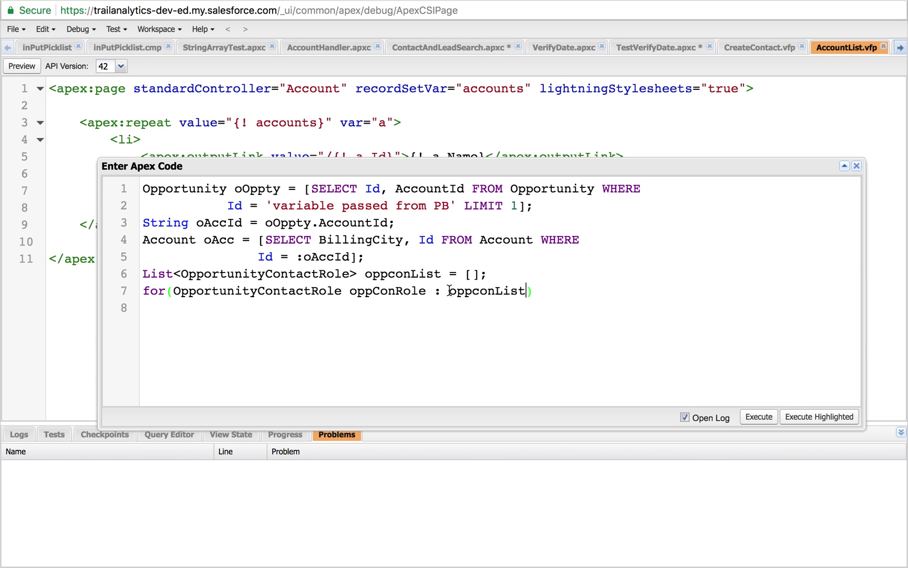
left_click(536, 290)
type("{")
key("Return")
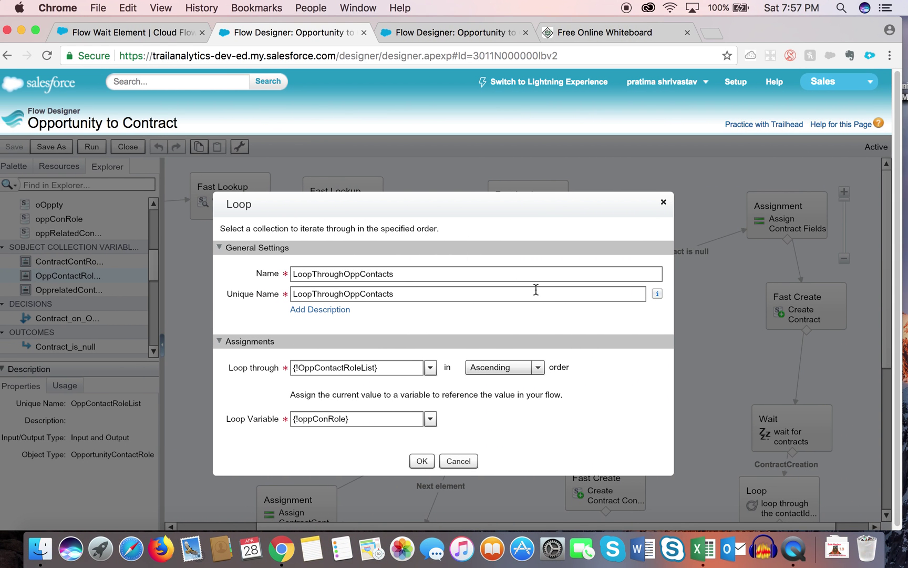
- Examine the flow loop's available loop variables, keep oppConRole selected, and close the loop without changes
left_click(430, 419)
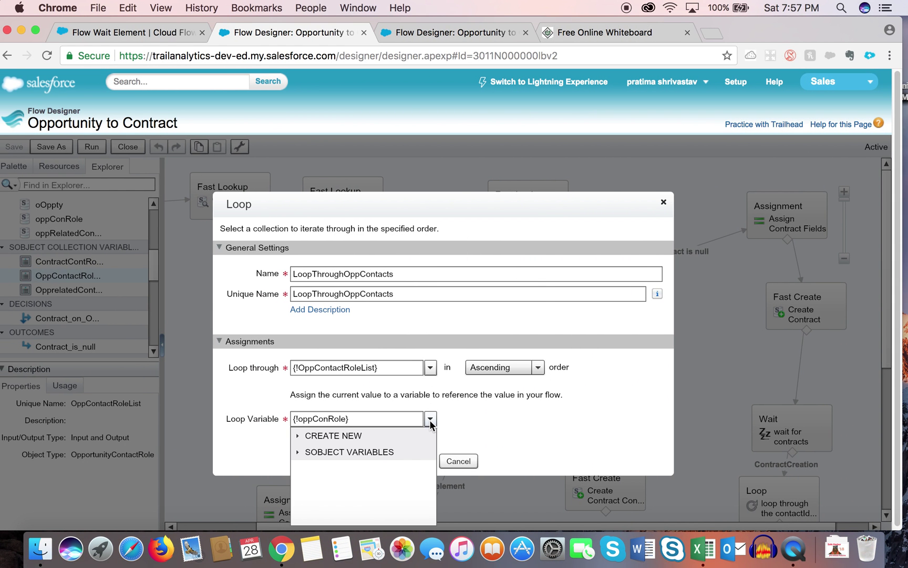
left_click(298, 453)
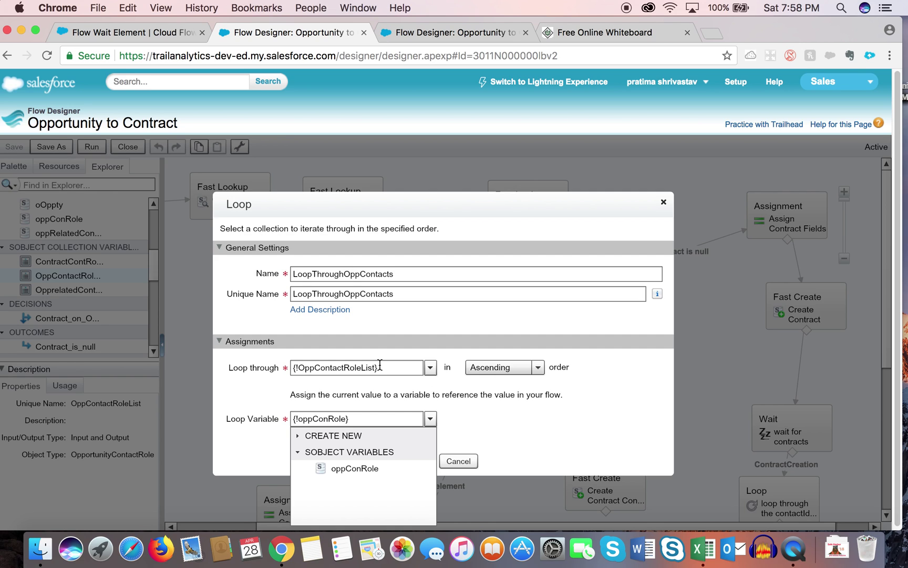
left_click(383, 469)
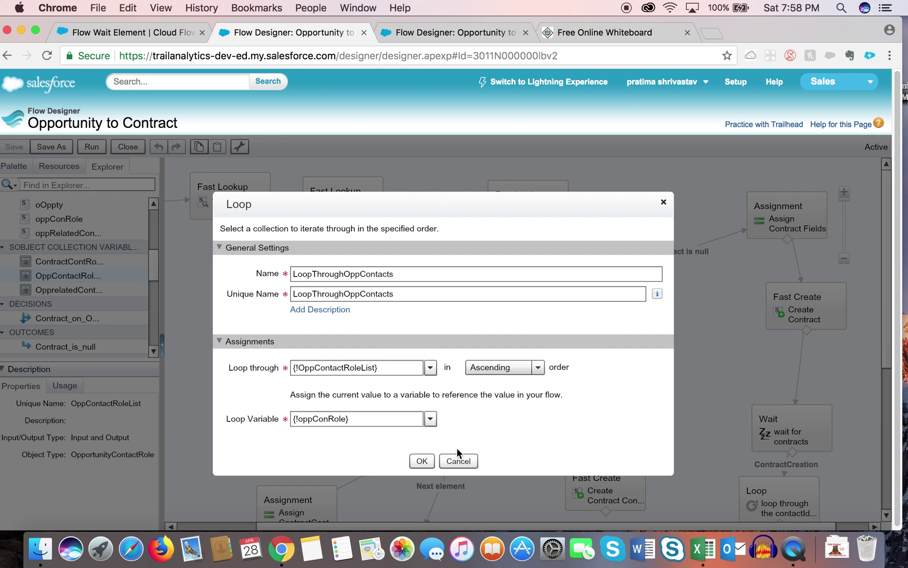
left_click(664, 202)
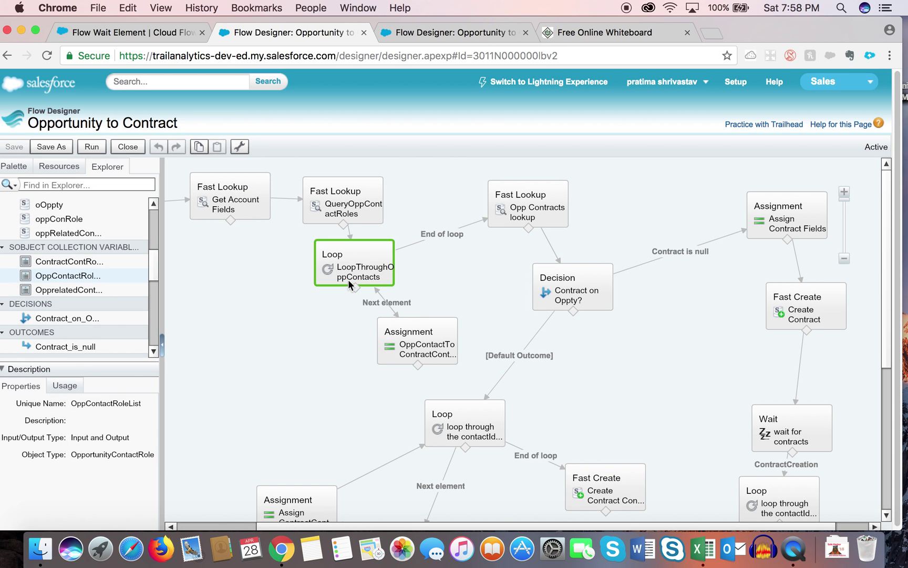
- Open the OppContactToContractContact assignment and examine its variable, operator and value
left_click(413, 351)
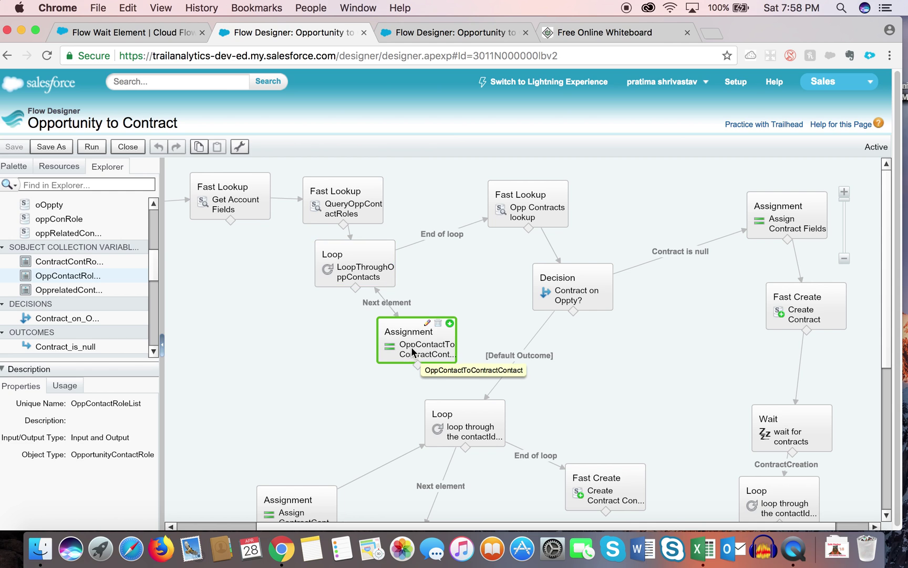
double_click(411, 346)
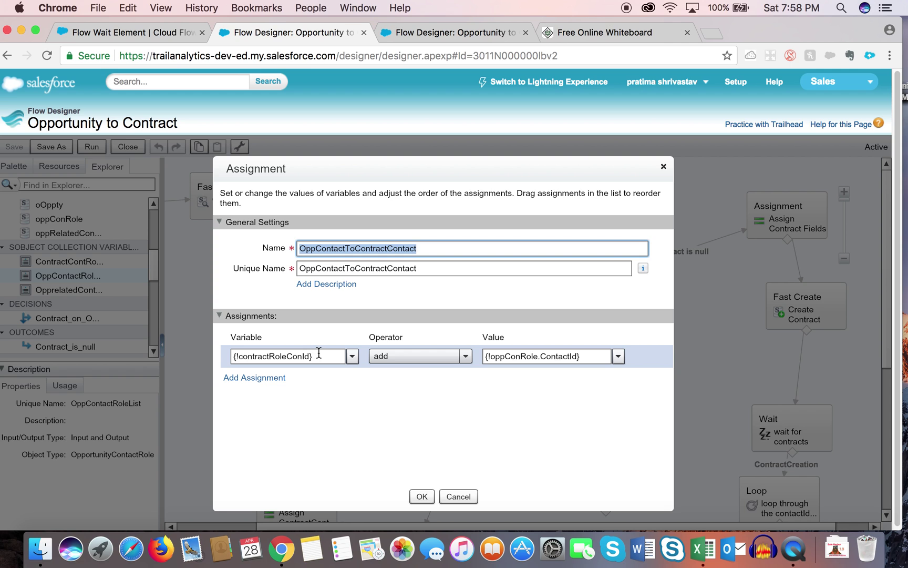
scroll(356, 305, "right", 1)
- Inside the Apex for loop, declare List<Id> contactIdList = new List<Id>();
key("ctrl+Right")
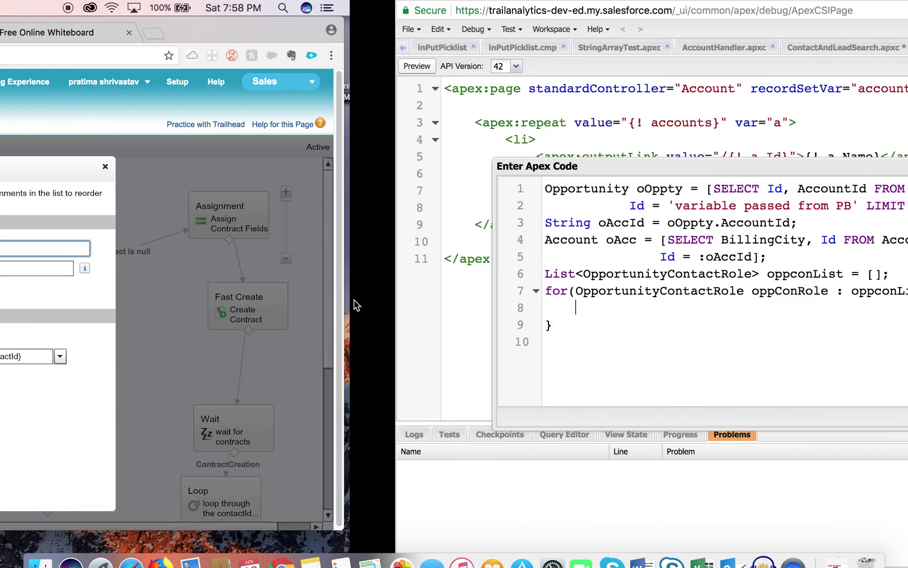
left_click(178, 327)
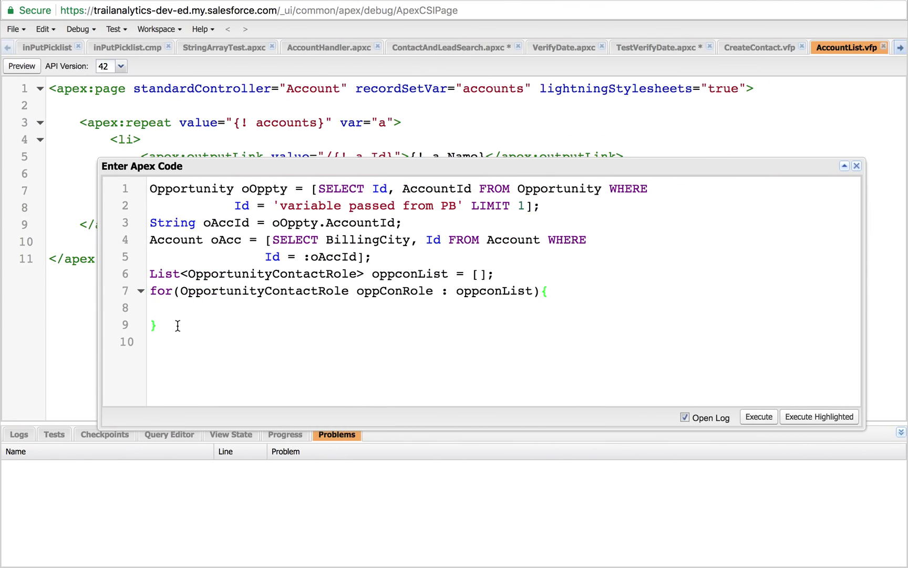
left_click(185, 301)
key("BackSpace")
type("List<Id> contact")
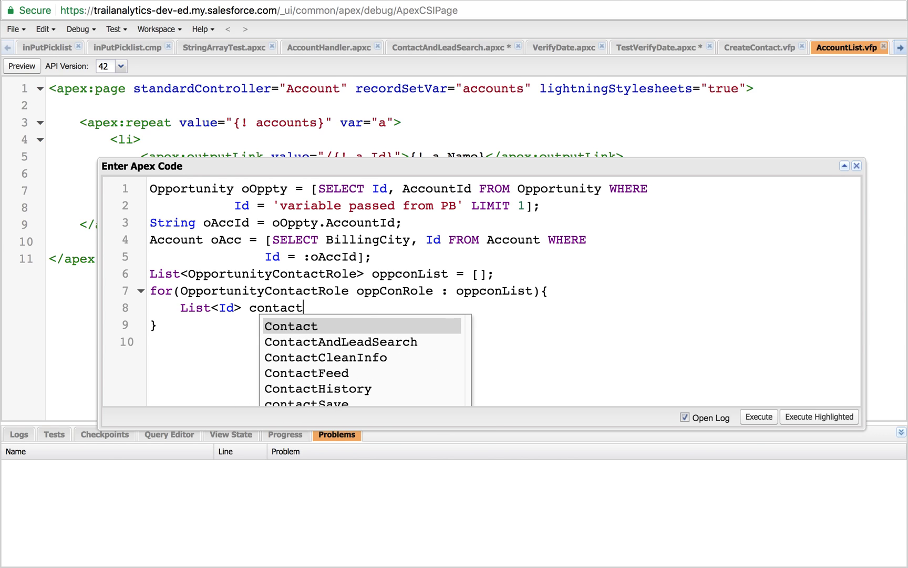
type("IdList = ")
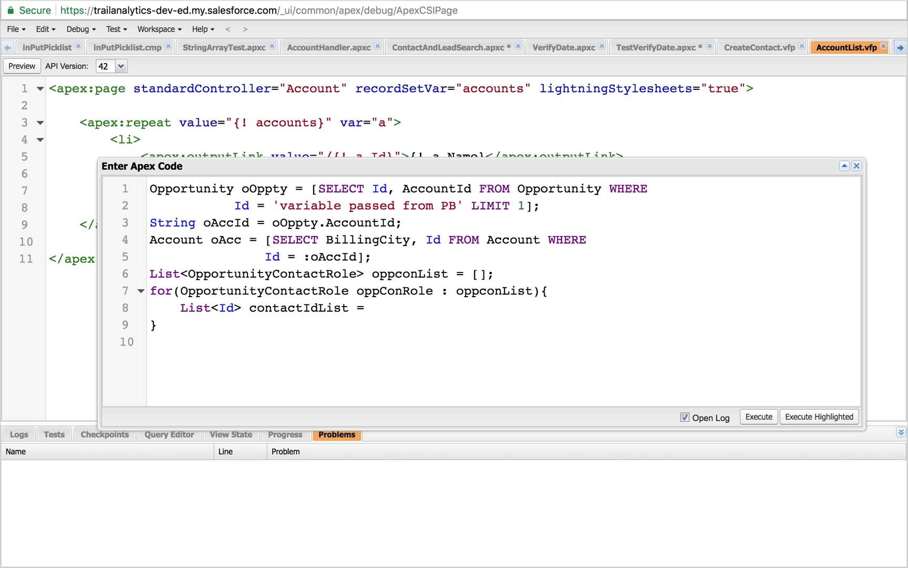
type("new List<Id.")
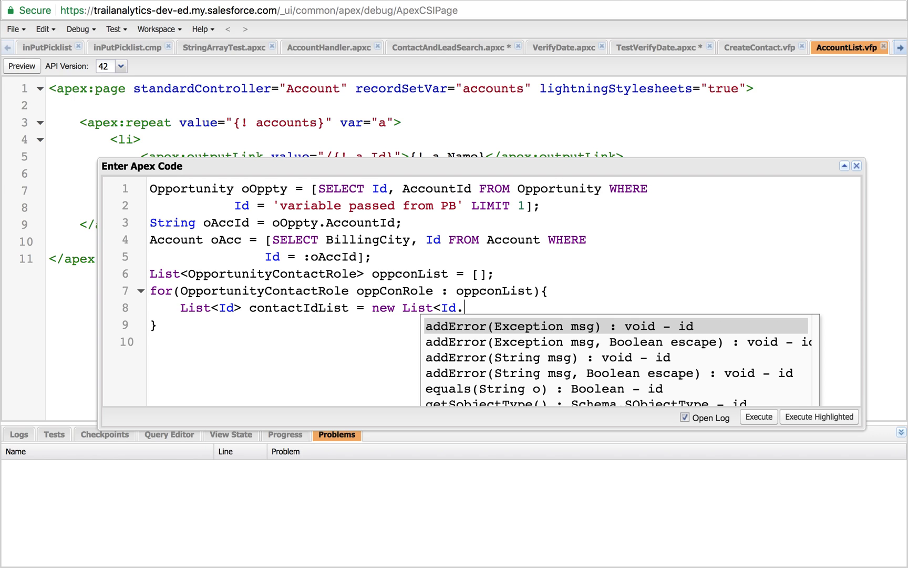
key("BackSpace")
type(">();")
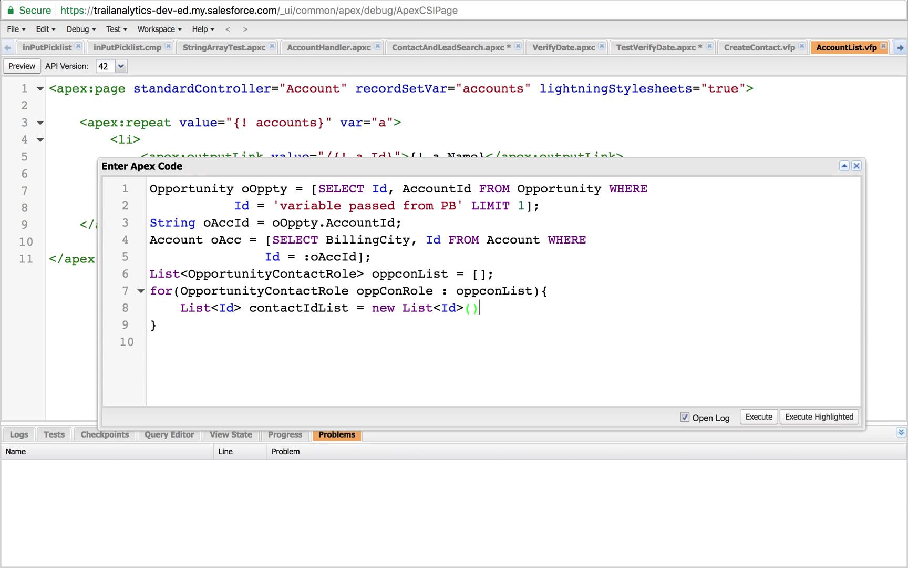
key("Return")
- Begin a contactIdList.add() call on the line below the list declaration
double_click(297, 310)
key("super+c")
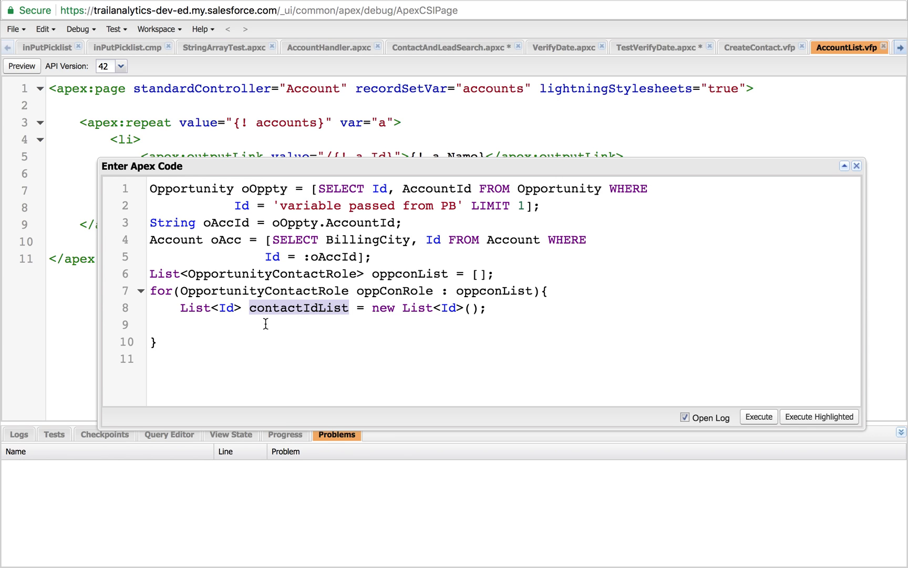
left_click(223, 325)
key("super+v")
type(".add(")
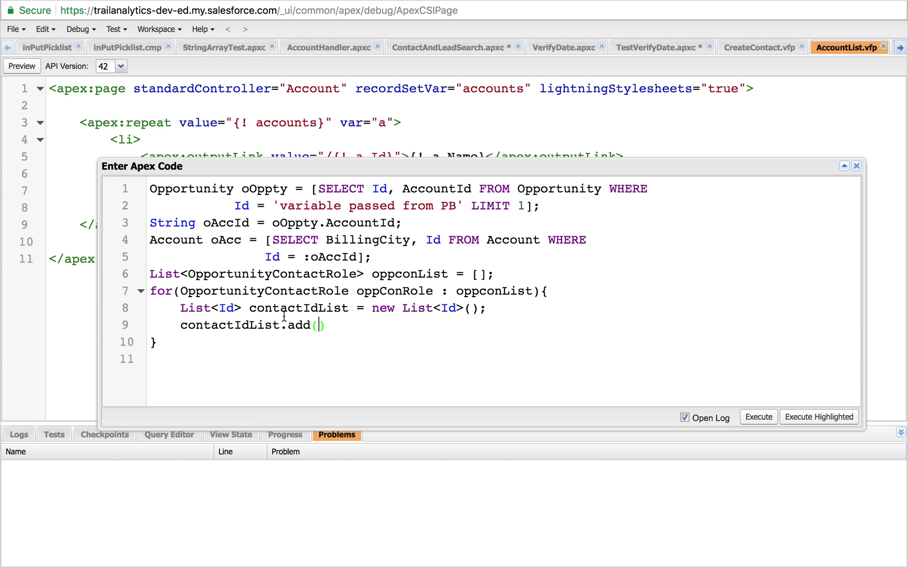
- Pass oppConRole.ContactId as the argument of the add call and end the statement with a semicolon
double_click(374, 299)
double_click(375, 291)
key("super+c")
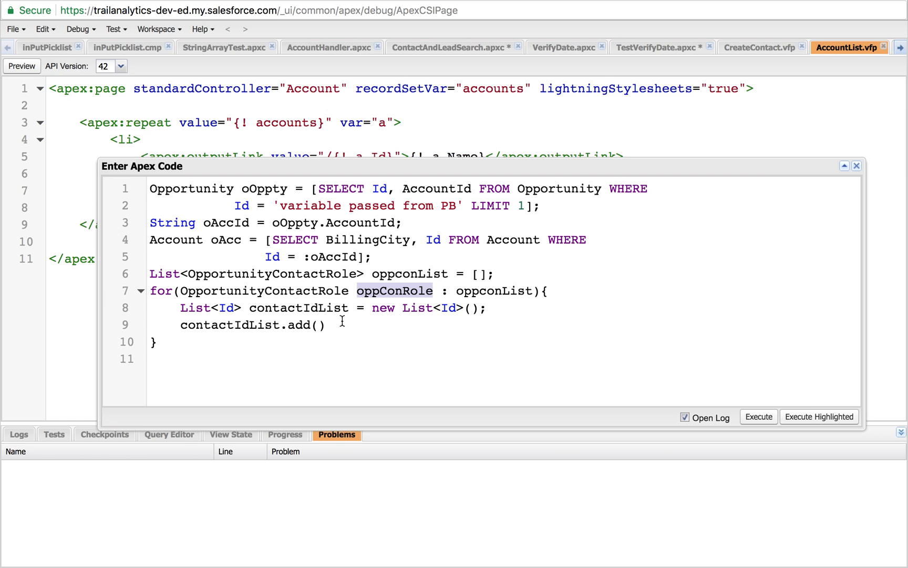
left_click(320, 325)
key("super+v")
type(".")
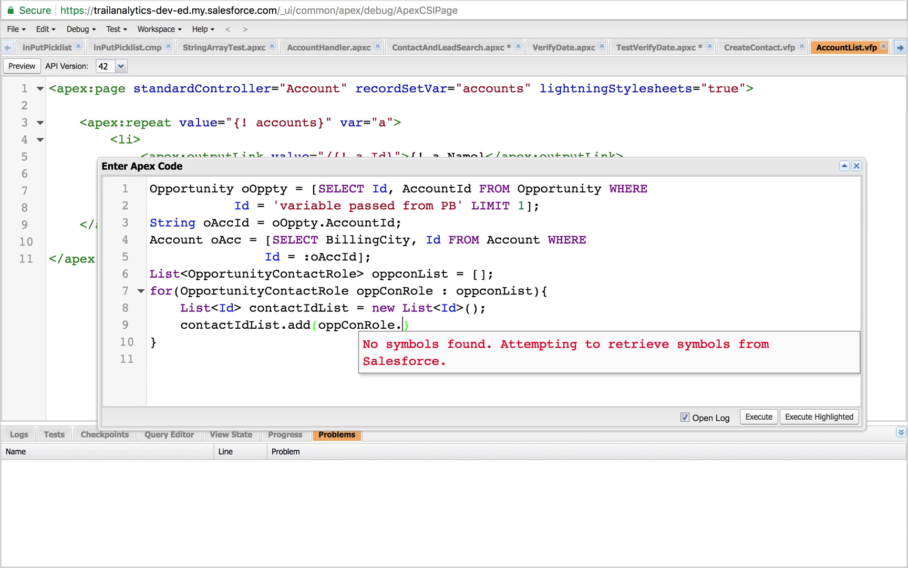
type("Contact")
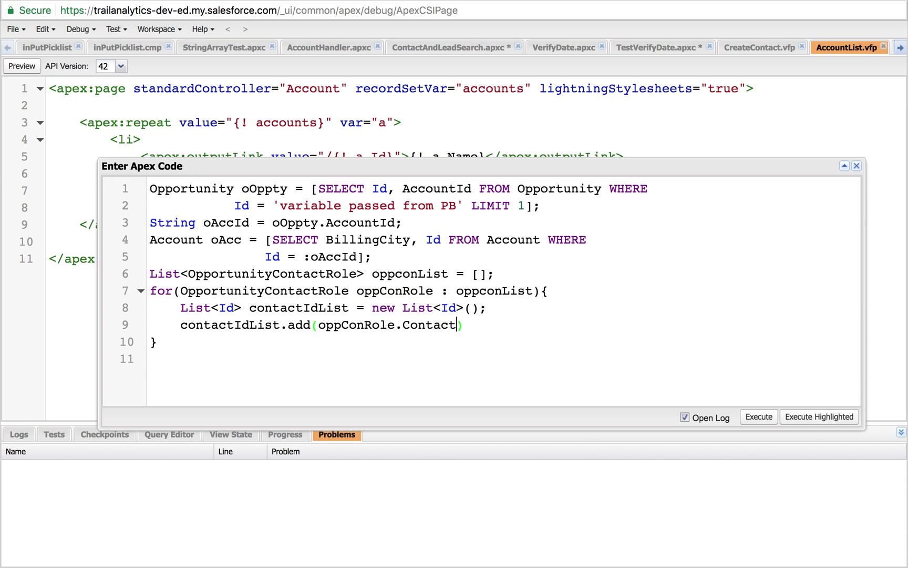
type("Id")
left_click(489, 326)
type(";")
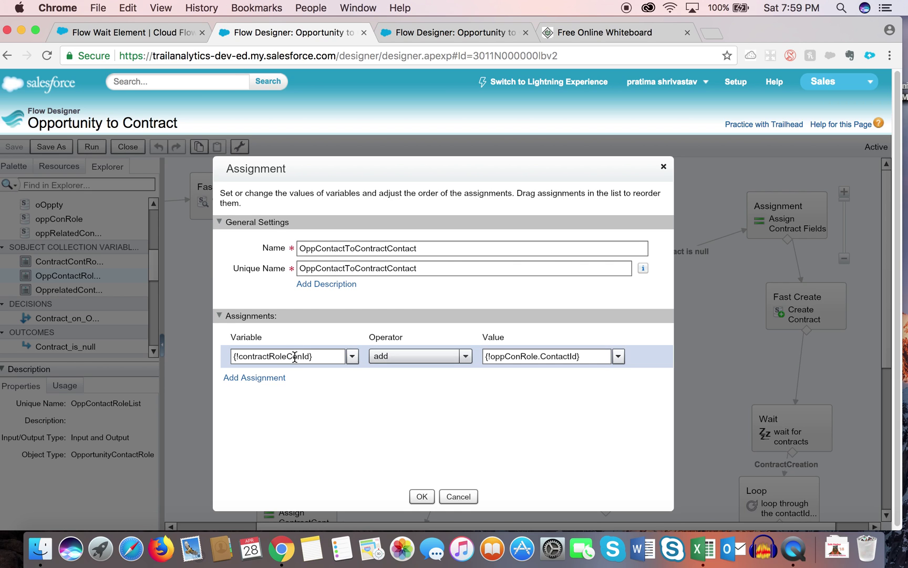
- Inspect the contractContRoleOppId sObject variable's properties, recheck the OppContactToContractContact assignment's variable, and close the assignment without changes
left_click(422, 496)
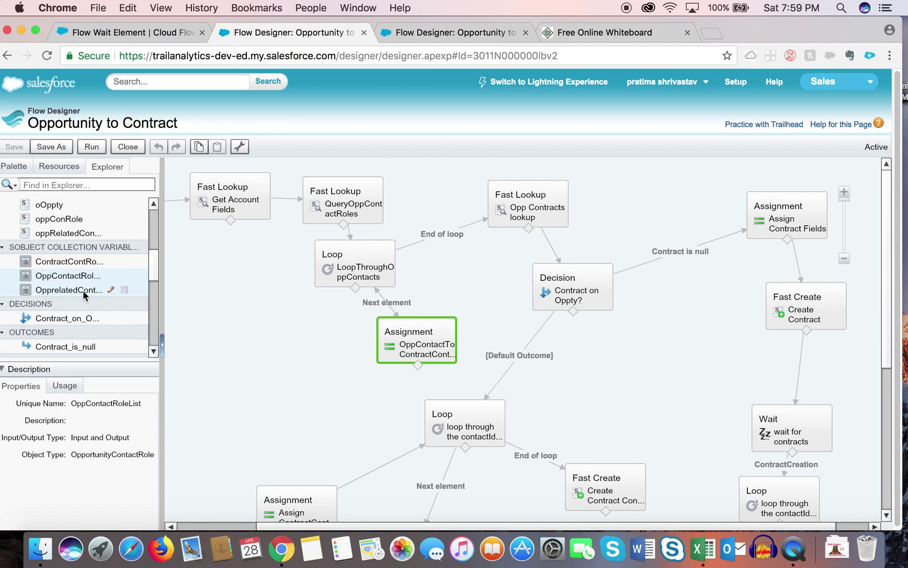
mouse_move(154, 265)
left_mouse_down()
mouse_move(155, 223)
mouse_move(152, 250)
left_mouse_up()
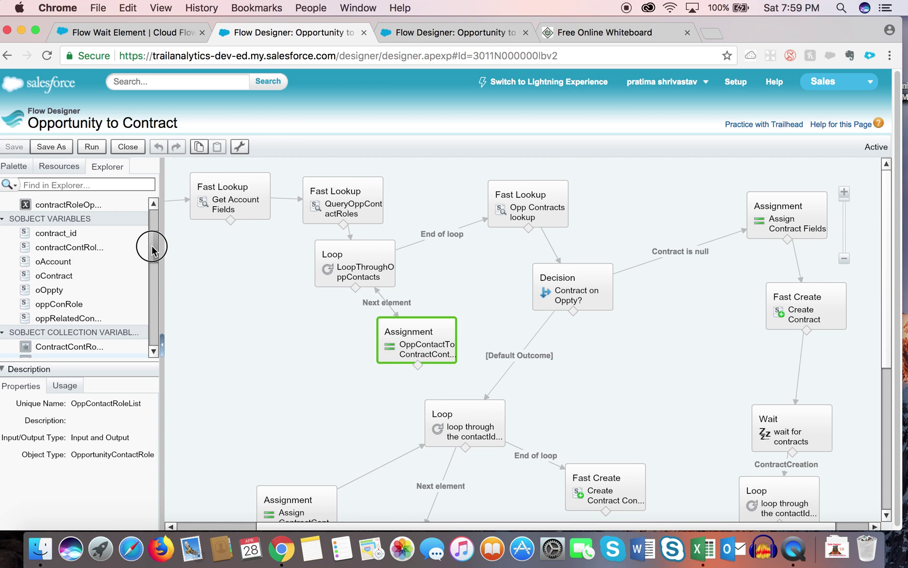
left_click(79, 251)
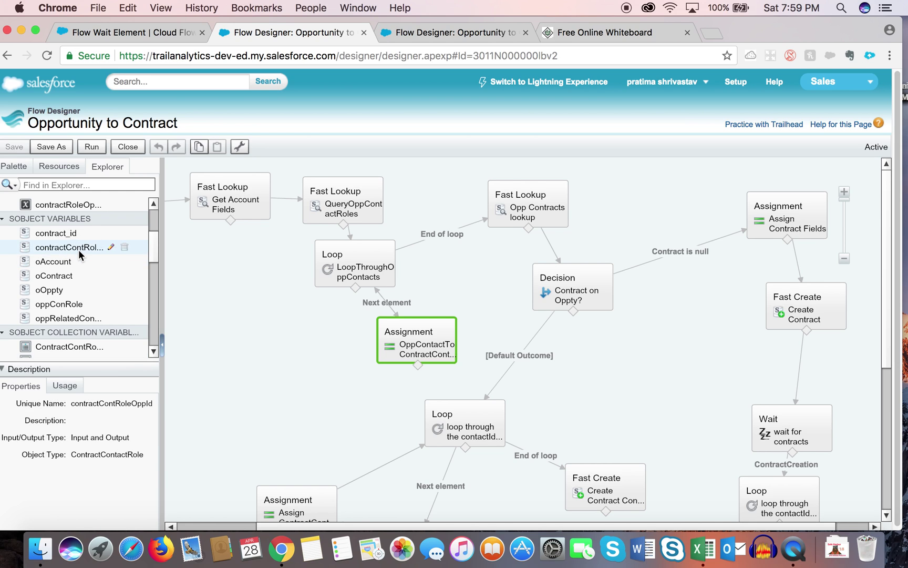
double_click(402, 333)
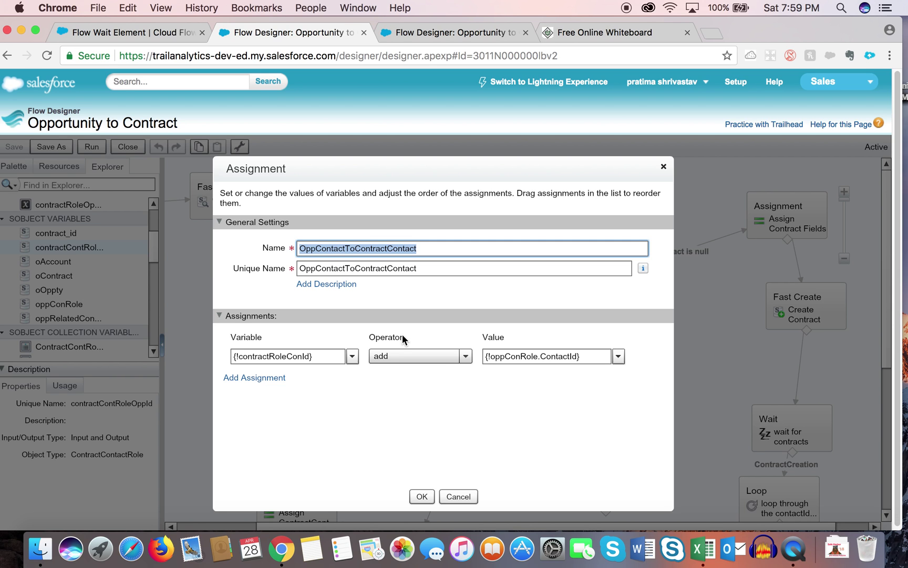
left_click(421, 496)
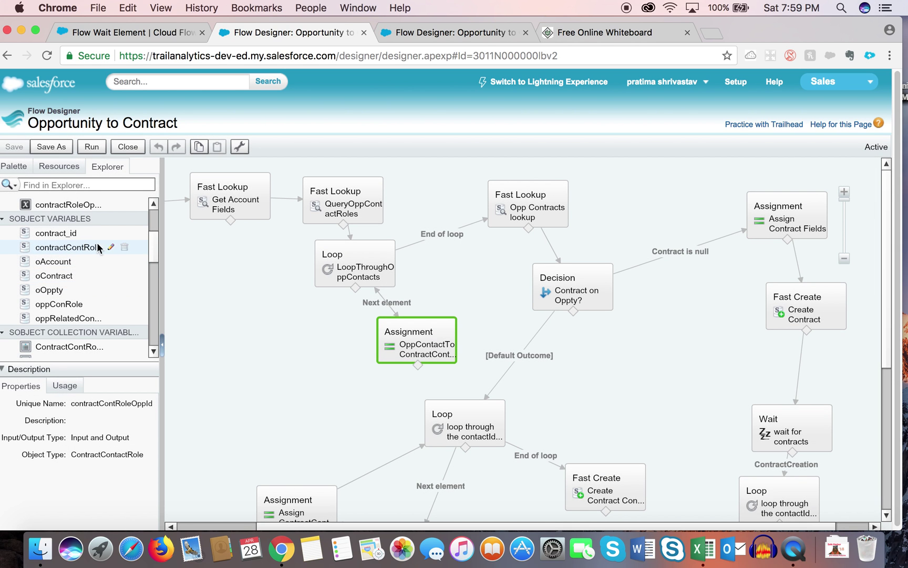
- Find the contractRoleConId collection variable in the flow's resources and review its properties
left_click_drag(150, 240, 151, 234)
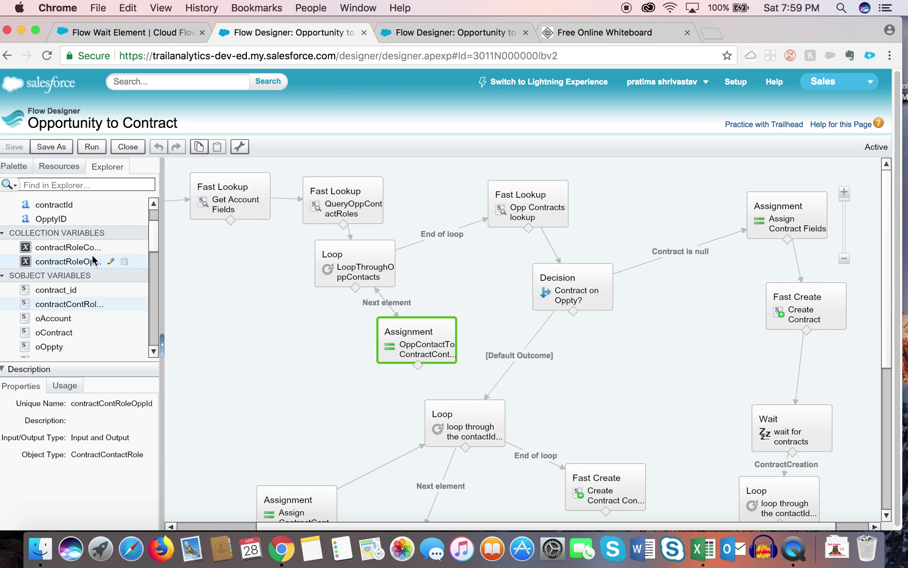
scroll(151, 242, "up", 2)
left_click_drag(151, 242, 151, 278)
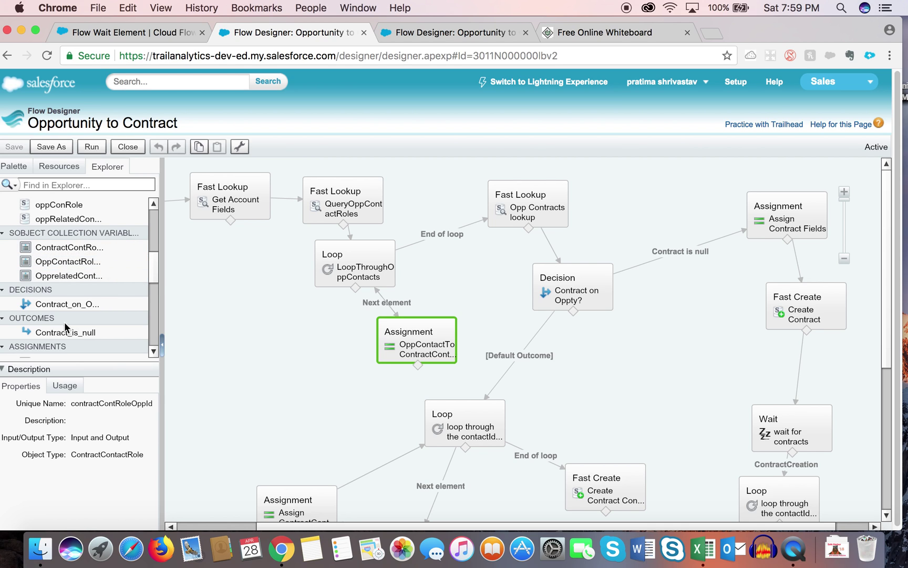
left_click(159, 272)
left_click_drag(159, 272, 158, 235)
left_click(70, 263)
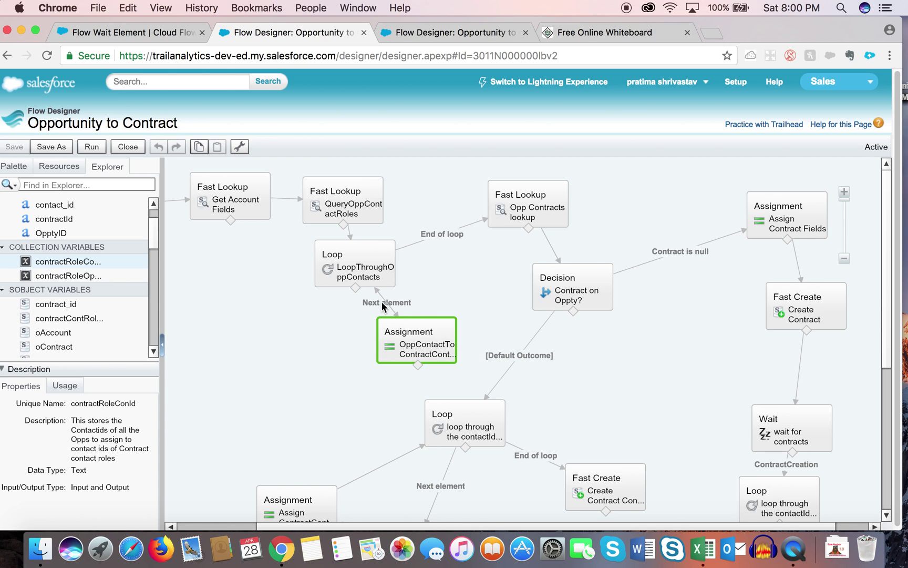
- Move the OppContactToContractContact assignment lower on the canvas, and remove and redraw its connector back to the LoopThroughOppContacts loop
left_click_drag(399, 328, 395, 357)
left_click(385, 315)
left_click(402, 306)
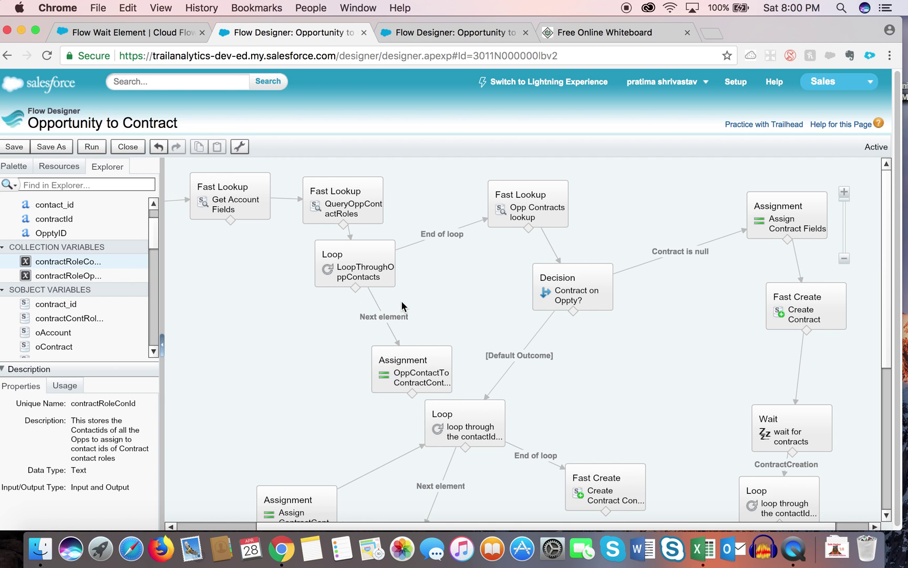
mouse_move(405, 353)
left_click_drag(412, 393, 355, 269)
- Circle the Create element Contract creation label in blue on the online whiteboard, and return to the Opportunity to Contract flow
left_click(585, 38)
mouse_move(499, 347)
left_mouse_down()
mouse_move(607, 451)
mouse_move(463, 377)
mouse_move(479, 393)
left_mouse_up()
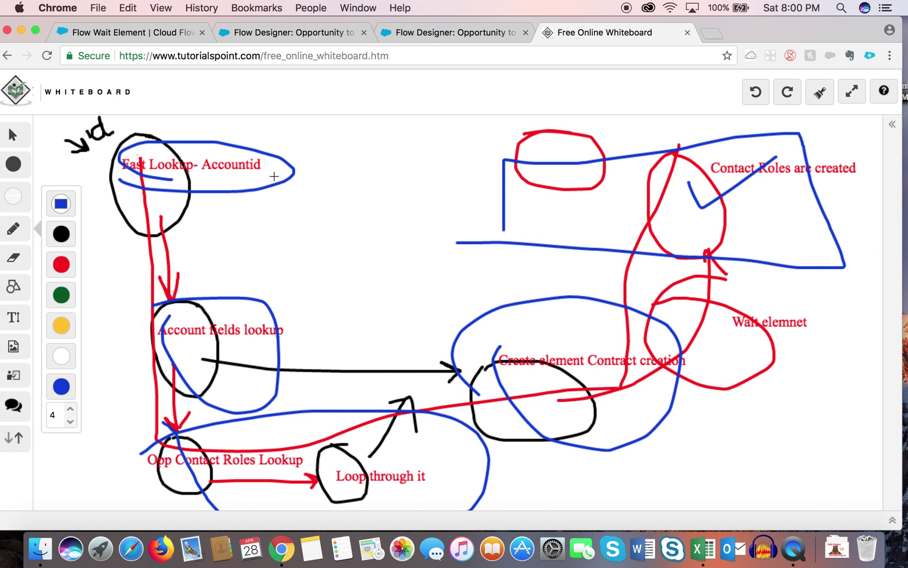
left_click(311, 34)
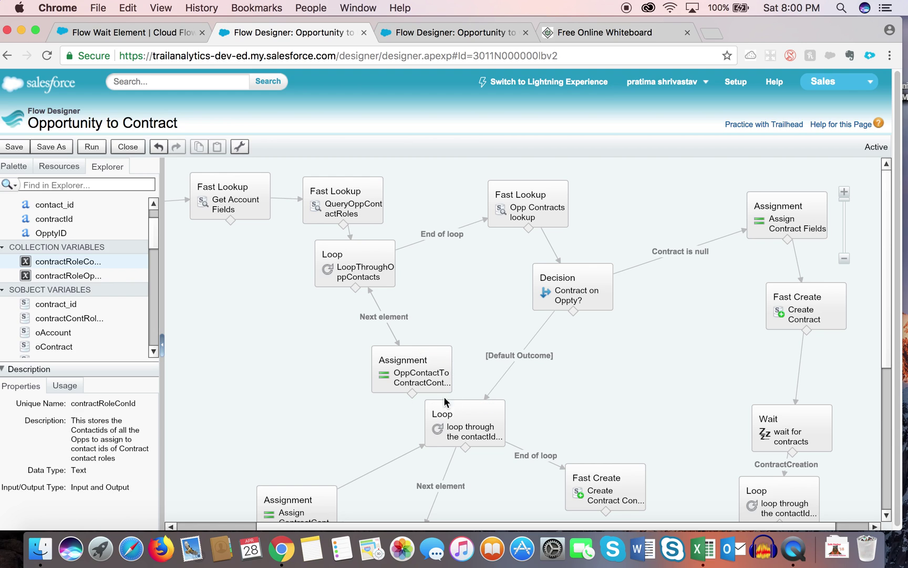
- Examine the Opp Contracts lookup's object, filter criteria and target variable, including the sObject collection variables available for it
mouse_move(519, 207)
mouse_move(592, 290)
double_click(523, 203)
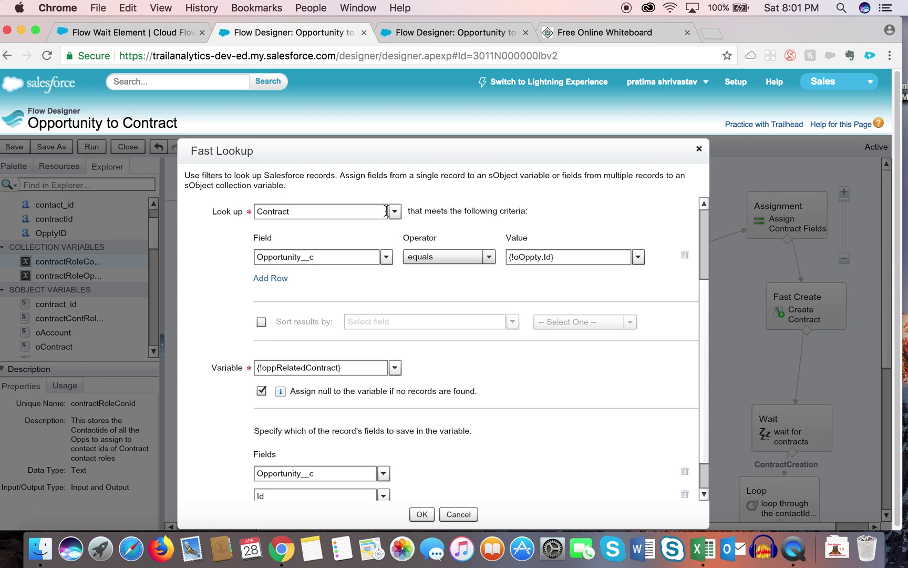
double_click(257, 210)
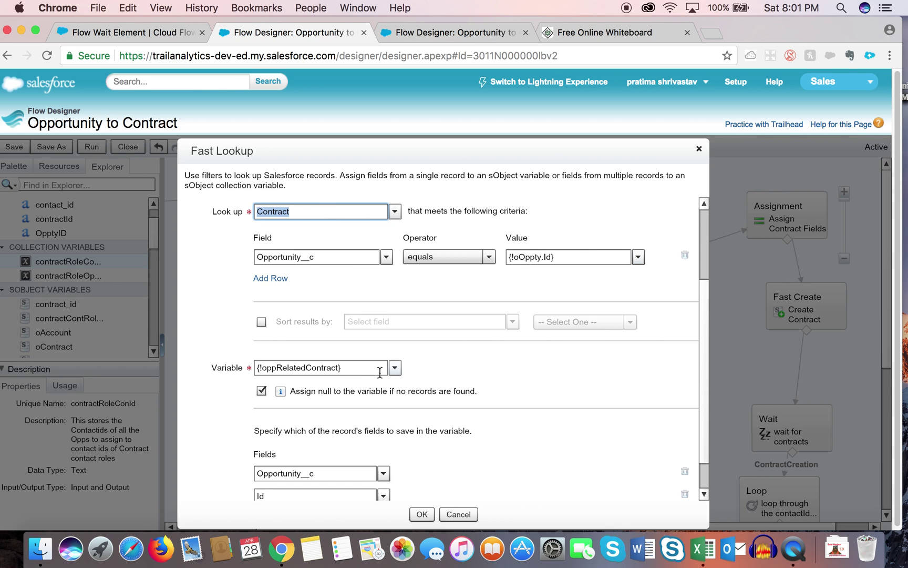
left_click_drag(342, 369, 250, 373)
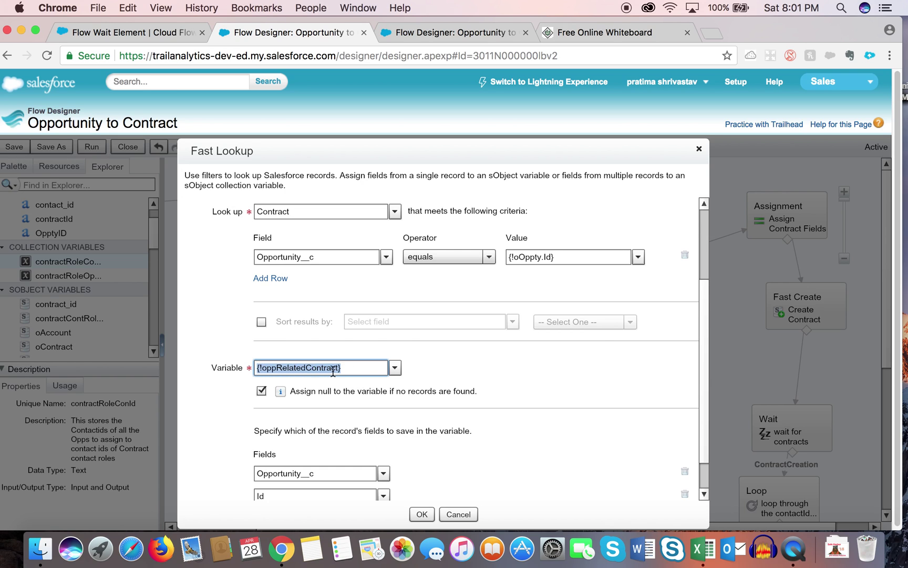
left_click(395, 368)
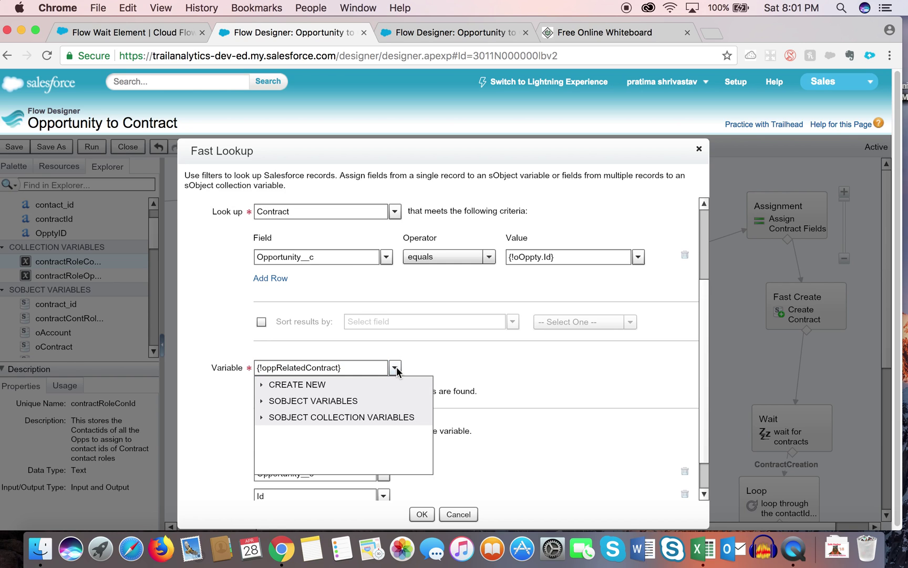
left_click(262, 416)
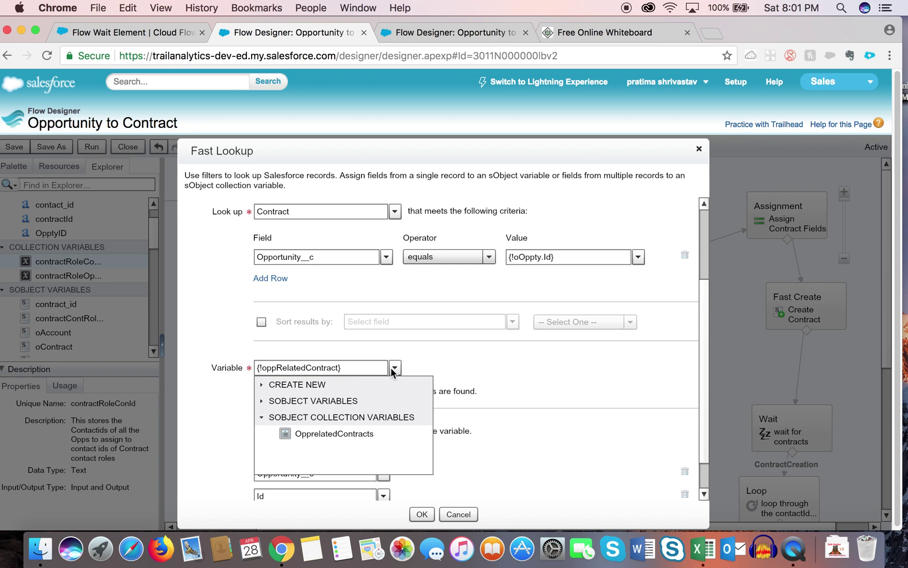
left_click(382, 368)
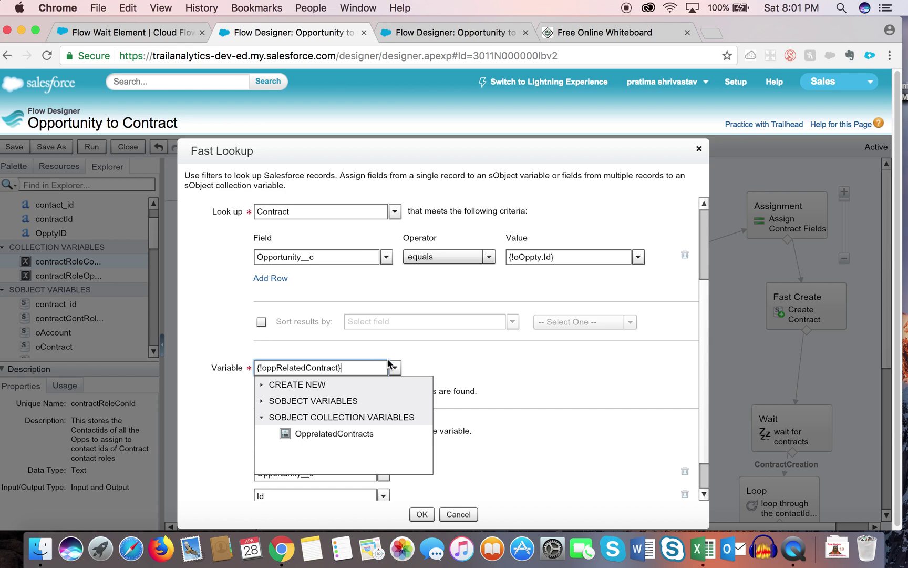
left_click(405, 354)
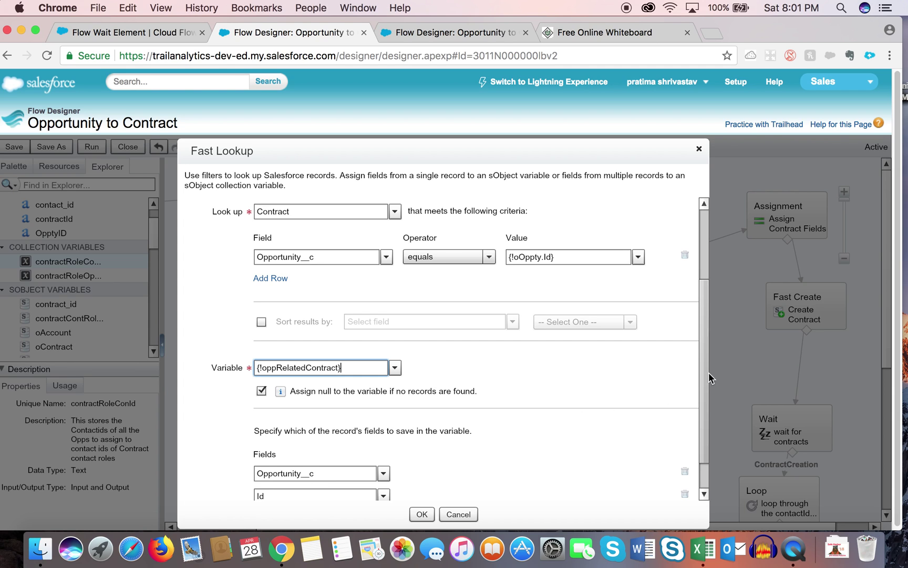
- Review the fields the Opp Contracts lookup saves and its null assignment option, and close it without changes
left_click_drag(706, 377, 706, 418)
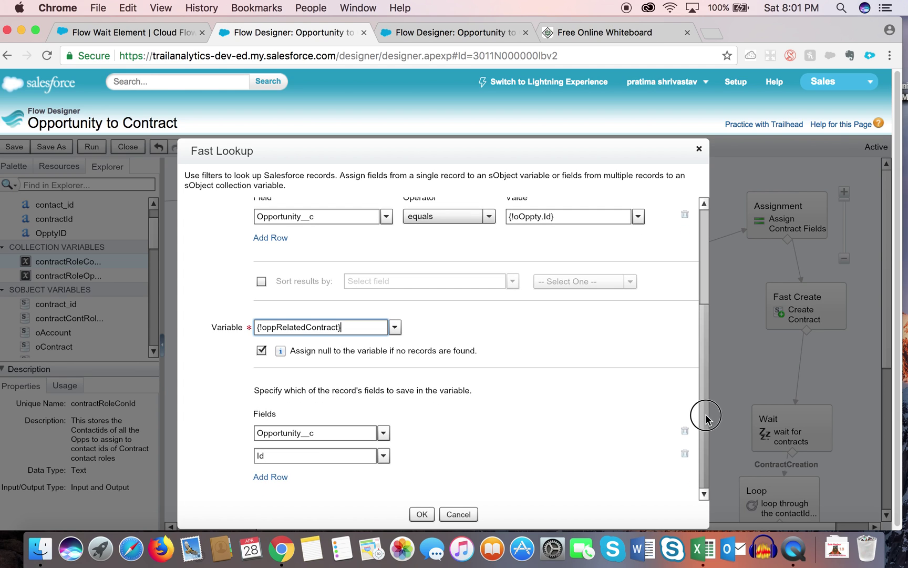
left_click(315, 432)
left_click(295, 455)
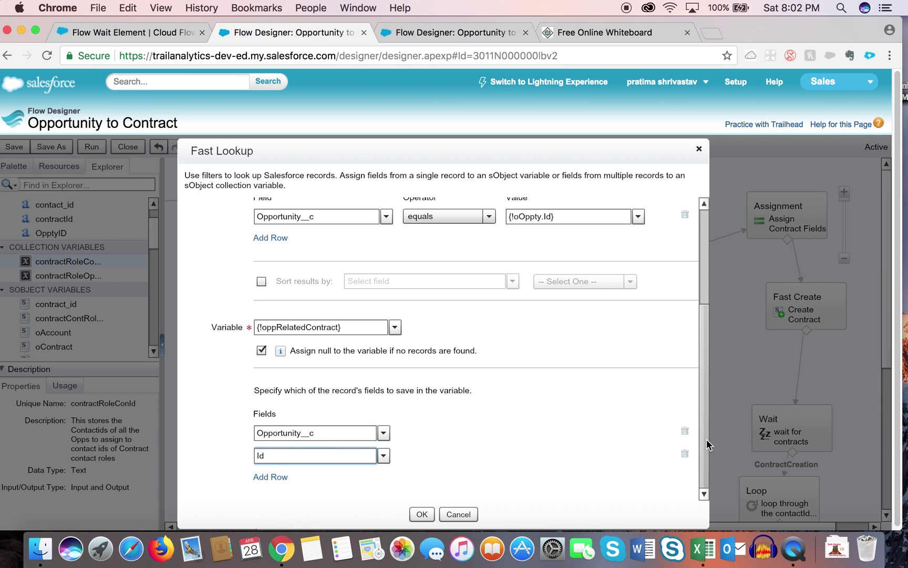
left_click_drag(706, 440, 697, 377)
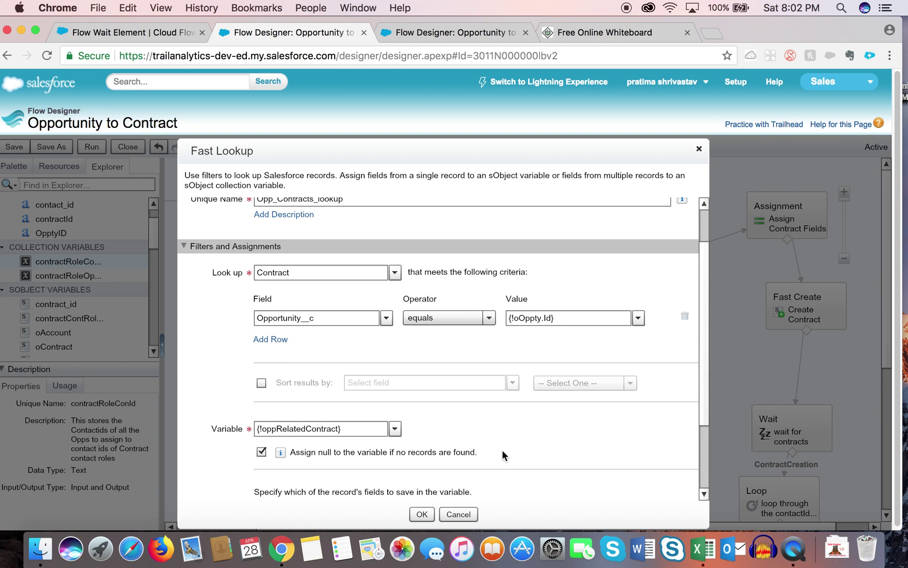
left_click(463, 514)
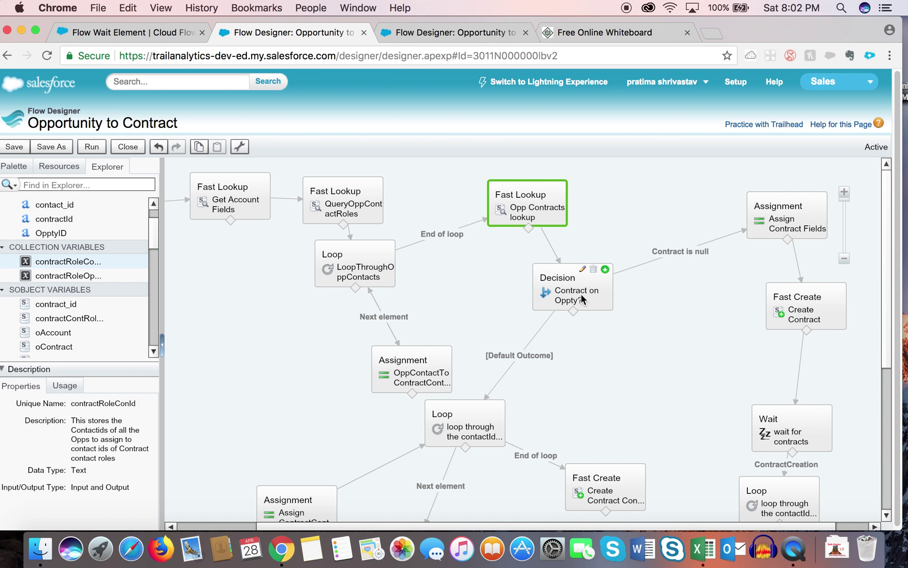
- Examine the Contract on Oppty? decision's condition resource and the global constants available as its value
left_click(582, 295)
double_click(581, 293)
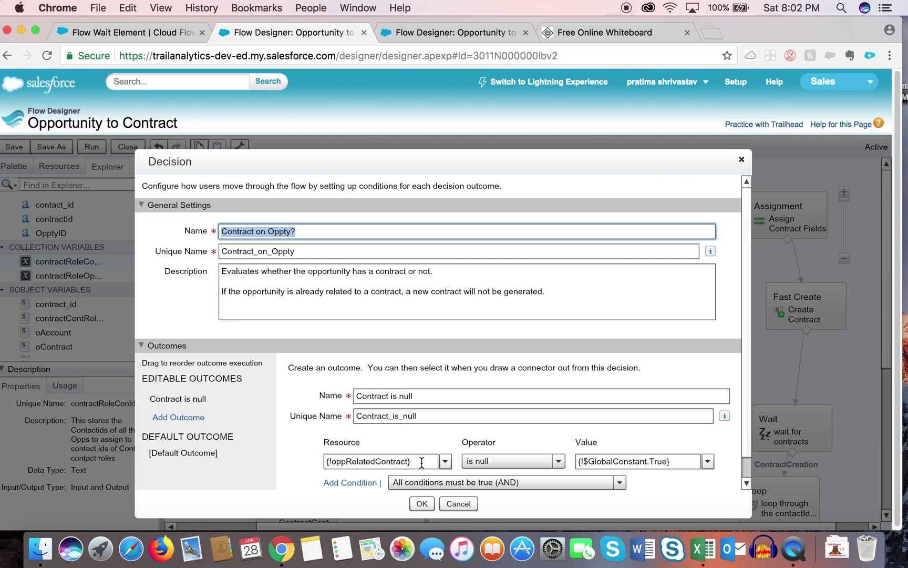
left_click_drag(423, 461, 325, 465)
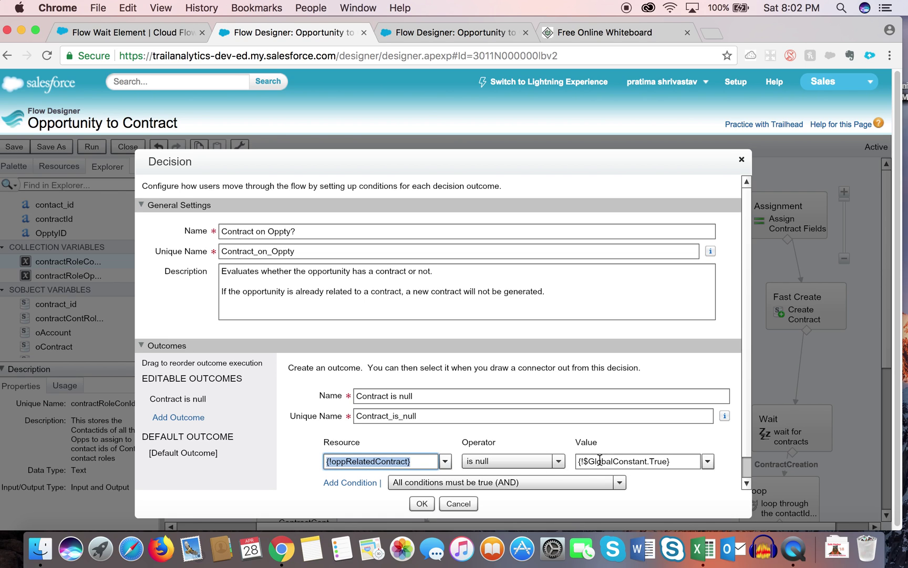
left_click(707, 461)
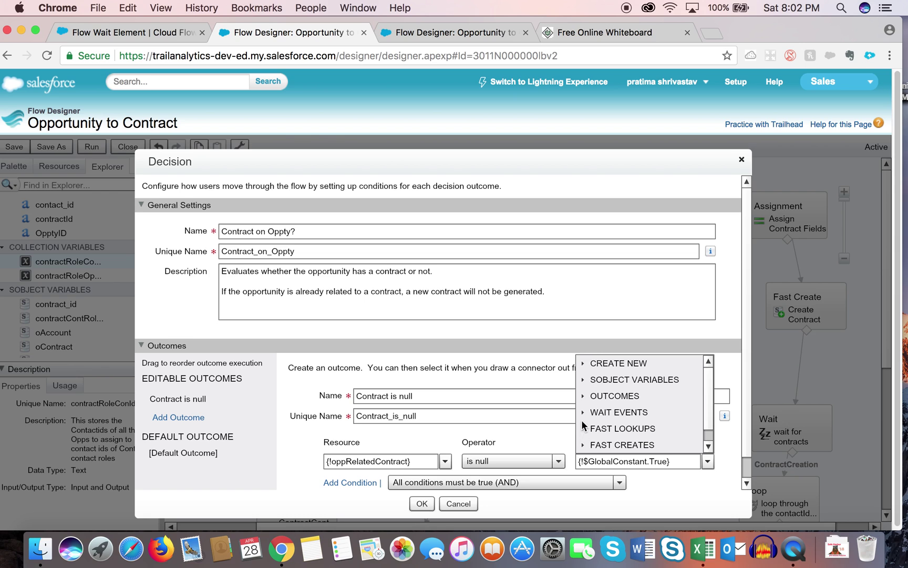
scroll(705, 427, "down", 1)
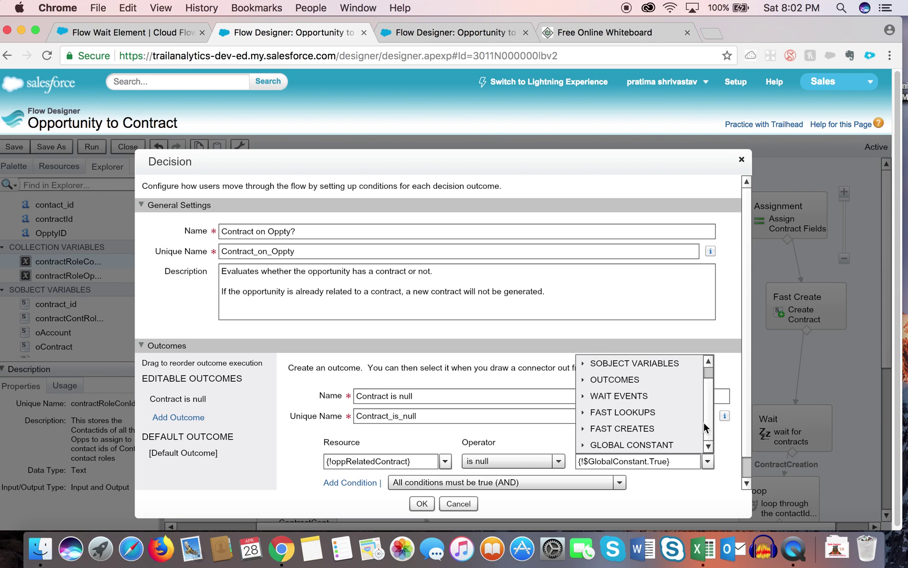
left_click(582, 444)
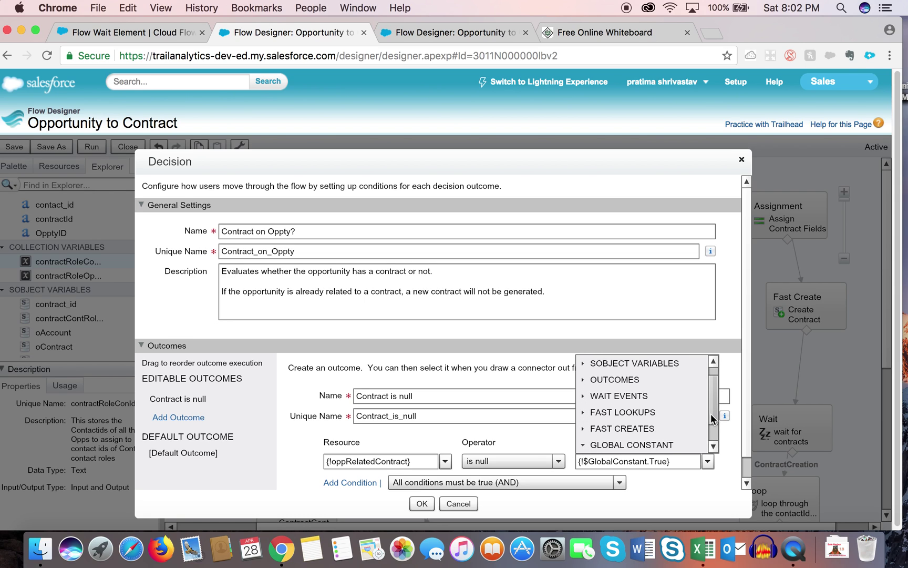
scroll(712, 419, "down", 2)
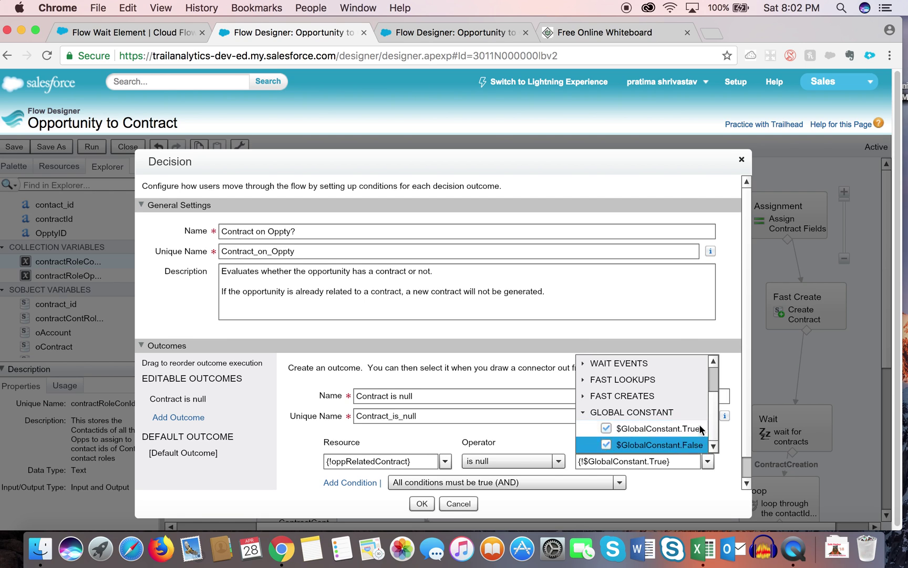
left_click(568, 443)
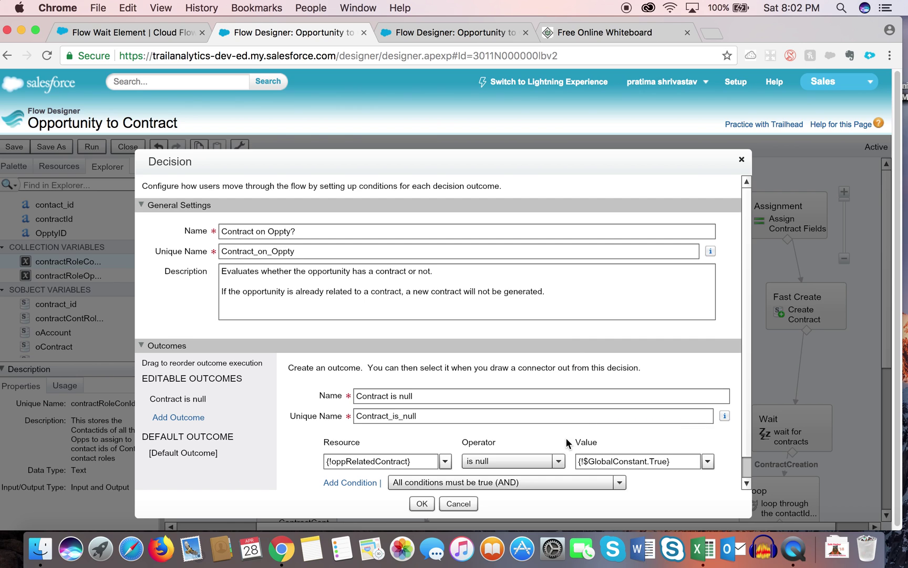
- Add a blank second condition row to the Contract is null outcome
left_click(357, 483)
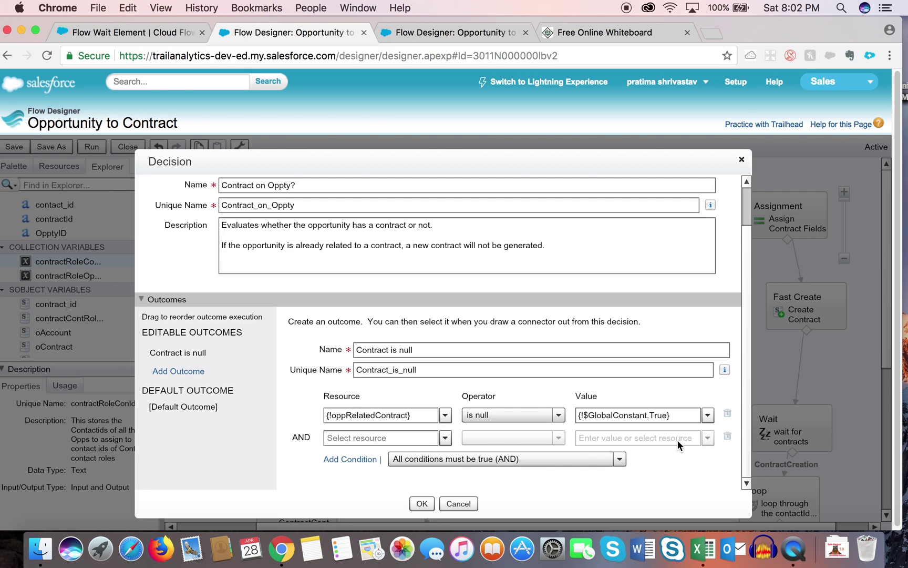
left_click(247, 409)
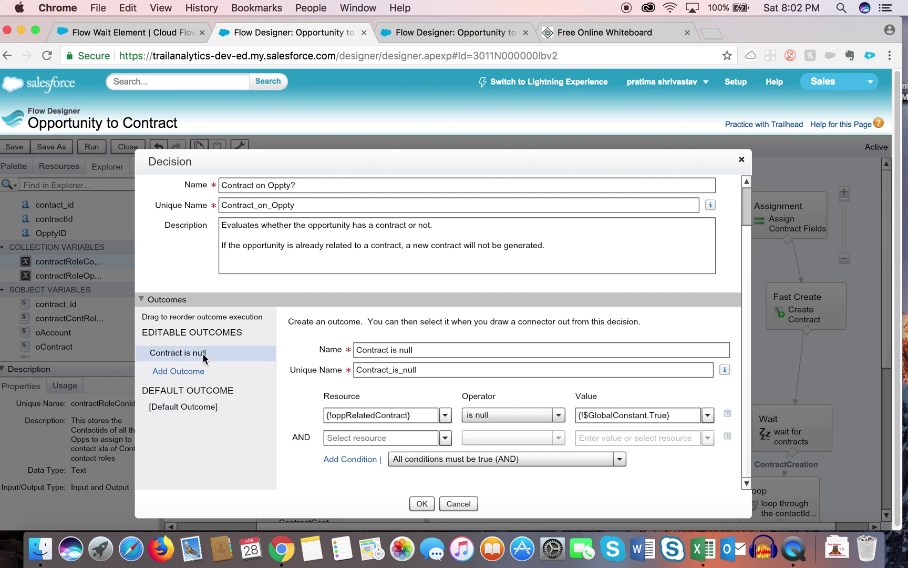
left_click(178, 356)
- Add a new outcome to the decision, named "Opptunity amount is more than 4000", with its matching unique name
left_click(179, 371)
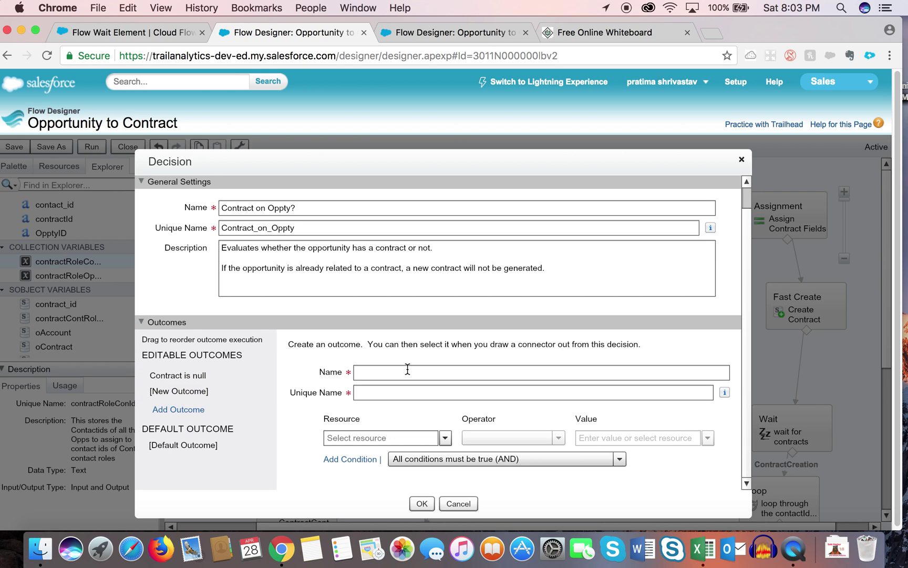
left_click(407, 369)
type("Contr")
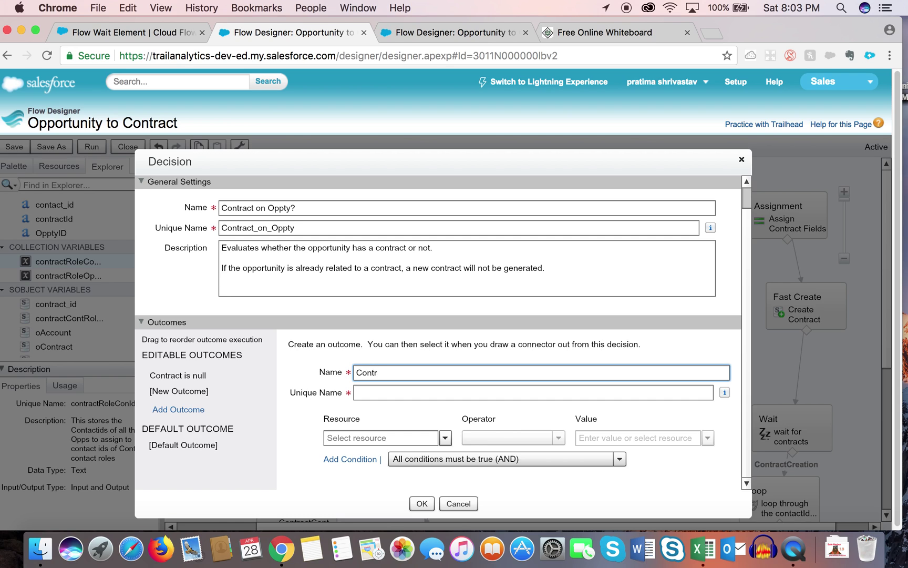
key("BackSpace")
key("BackSpace")
key("BackSpace")
type("Opptunity amount is more than 4000")
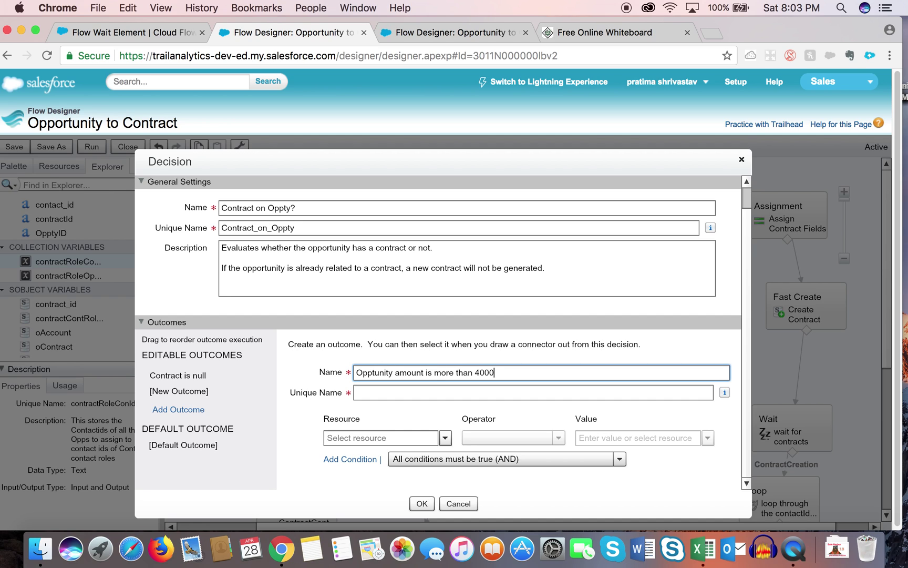
left_click(392, 395)
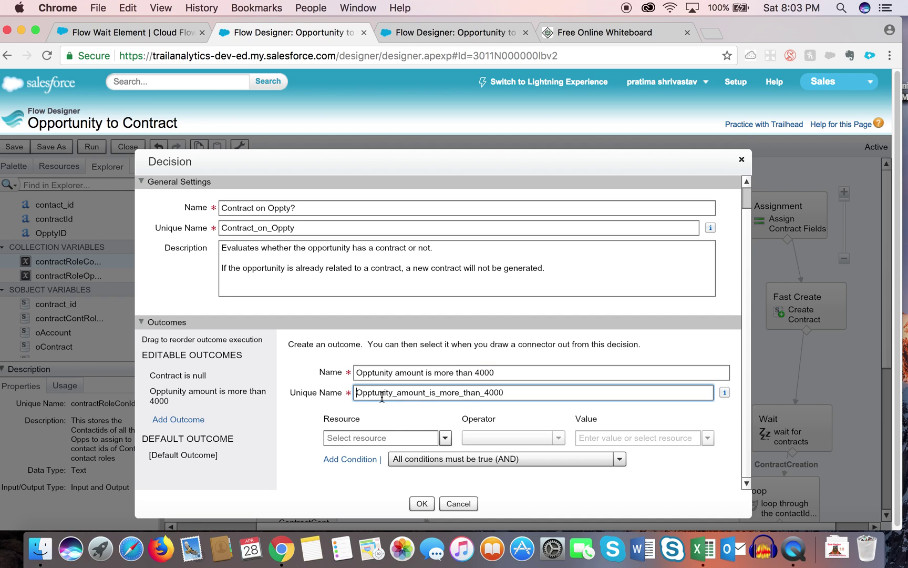
- Set the resource of the new outcome's condition to the opportunity's amount, {!oOppty.Amount}
left_click(444, 441)
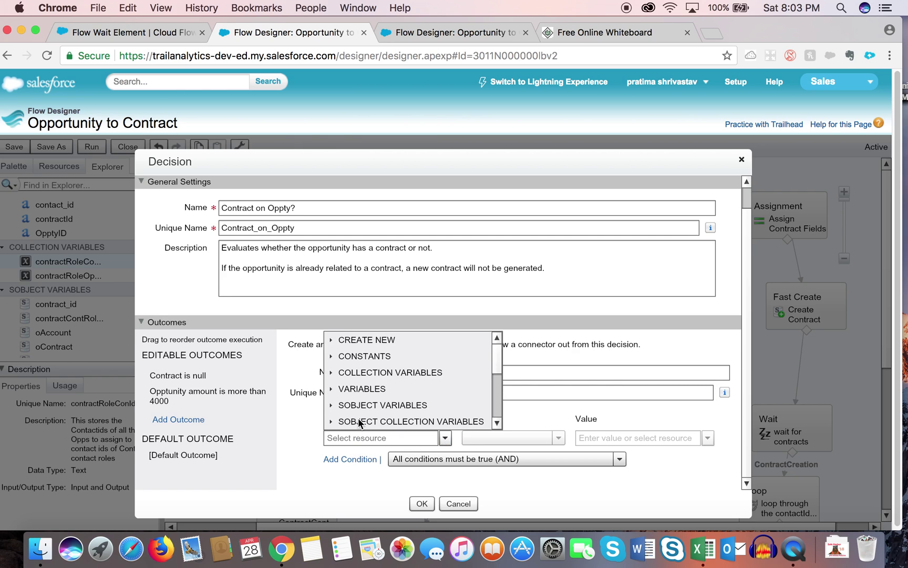
left_click(331, 406)
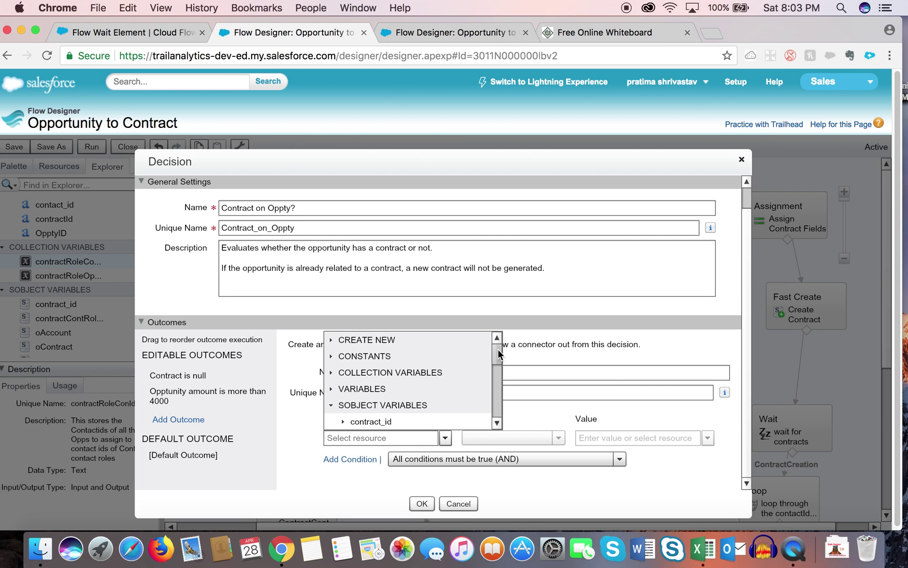
scroll(497, 355, "down", 5)
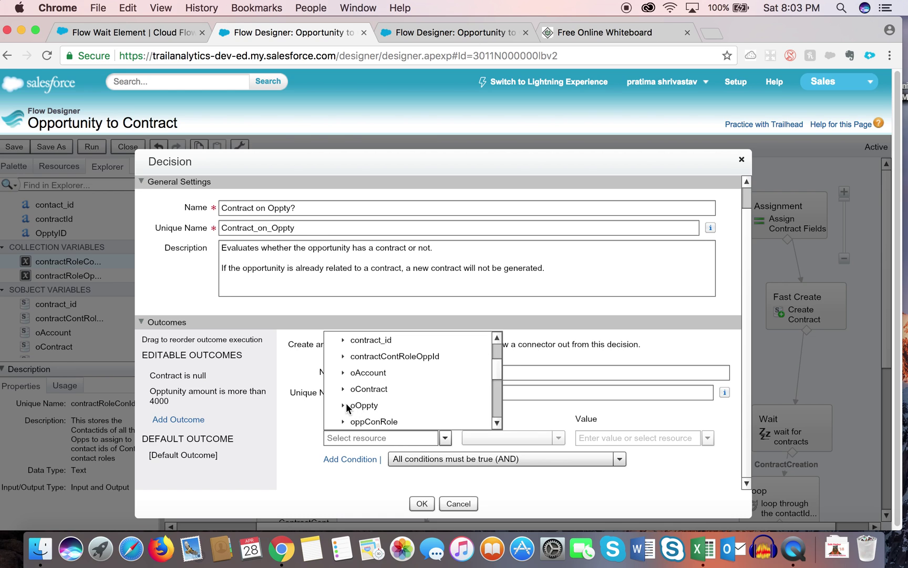
left_click(342, 406)
left_click_drag(507, 359, 505, 405)
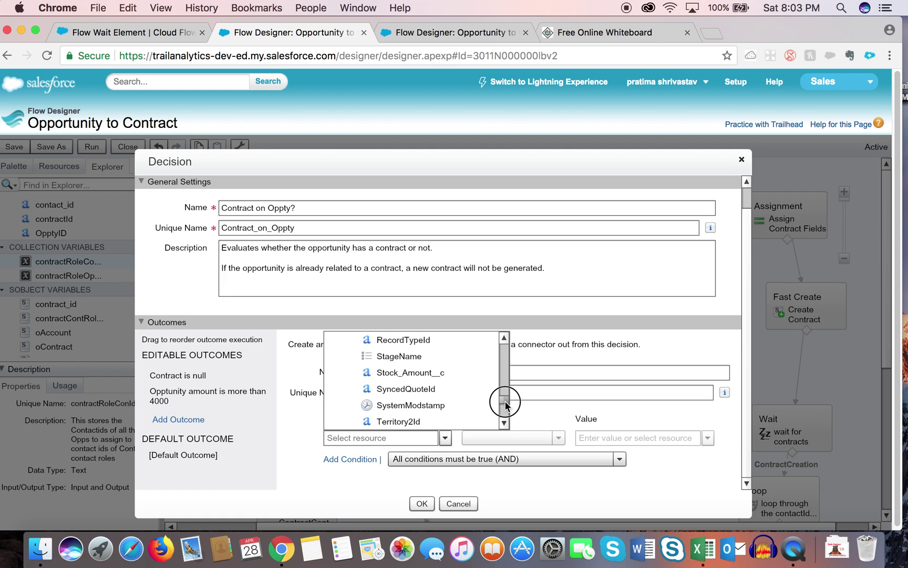
left_click(418, 438)
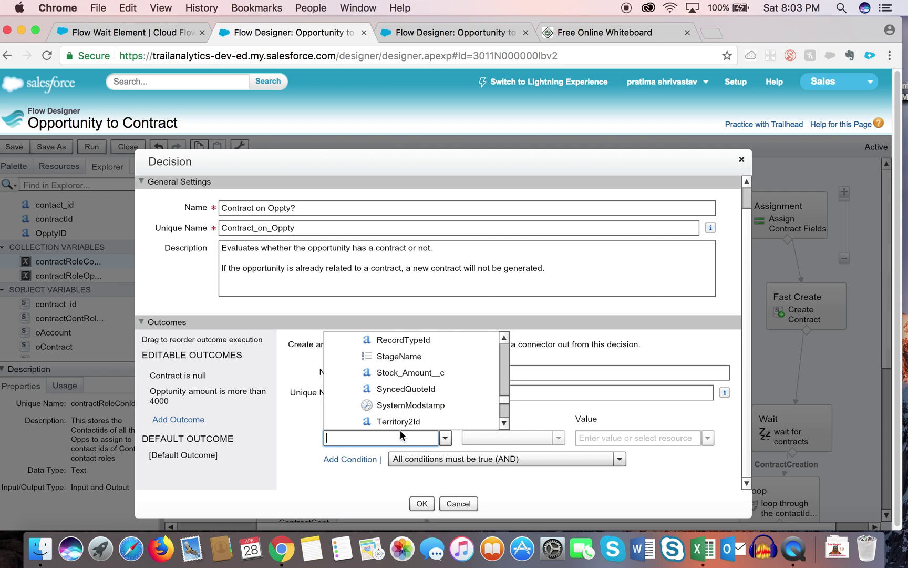
type("ammo")
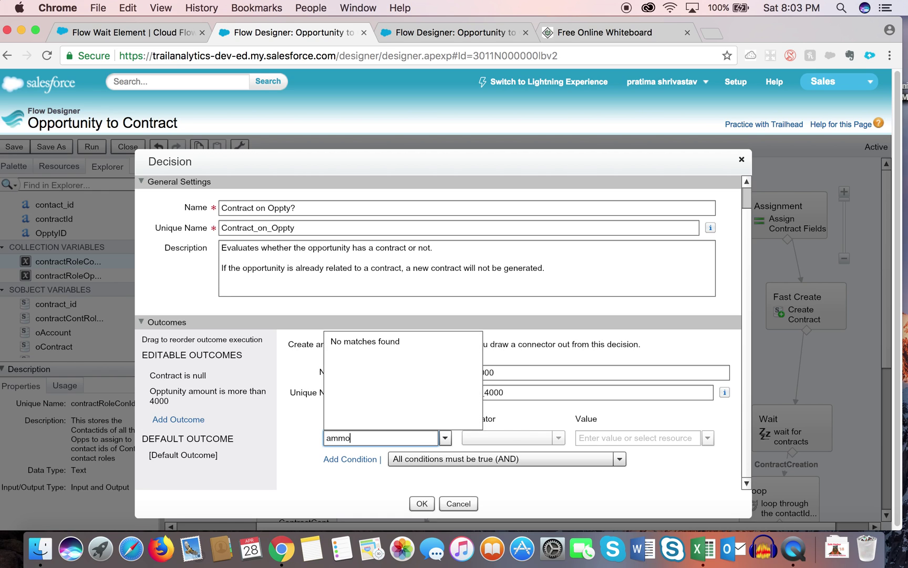
key("BackSpace")
key("BackSpace")
key("BackSpace")
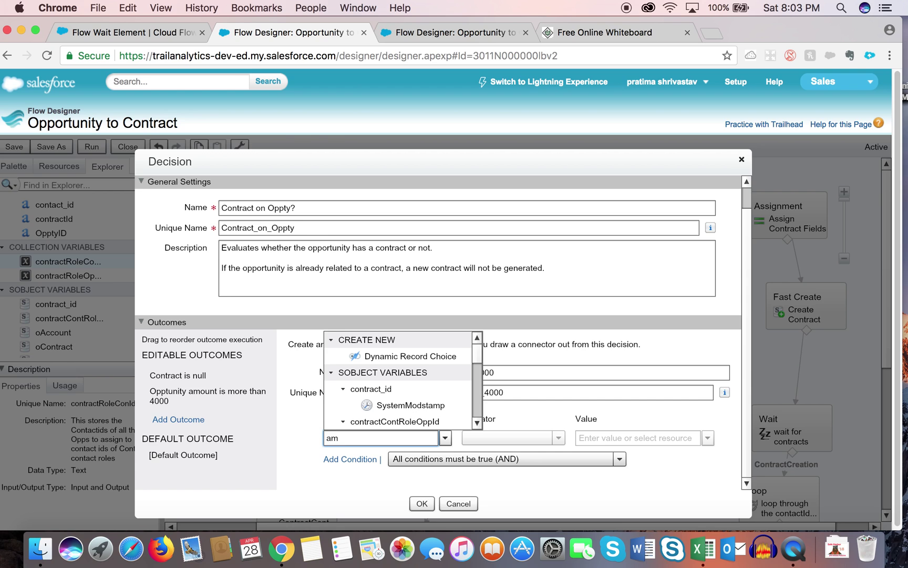
type("ount")
left_click(412, 374)
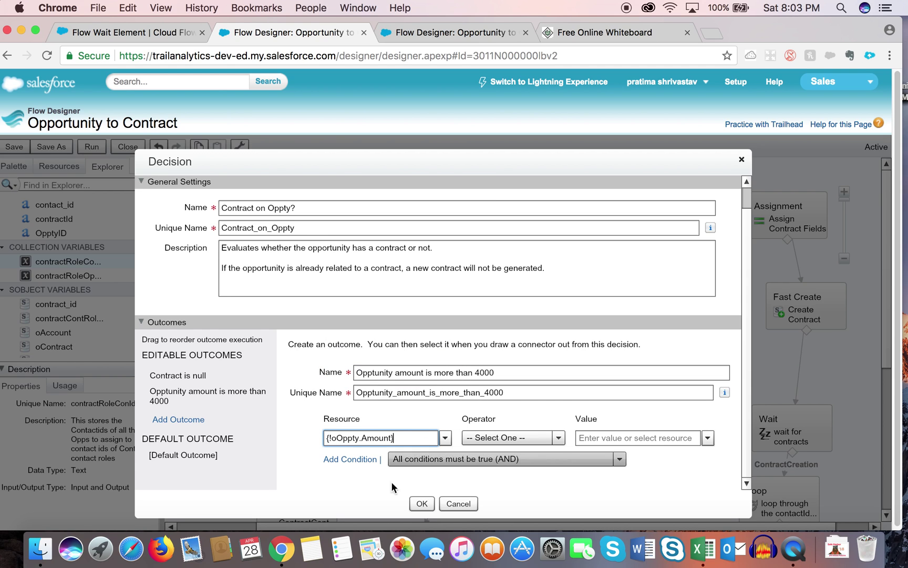
- Complete the opportunity amount condition with the operator greater than and the value 4000
left_click(559, 438)
left_click(510, 405)
left_click(618, 437)
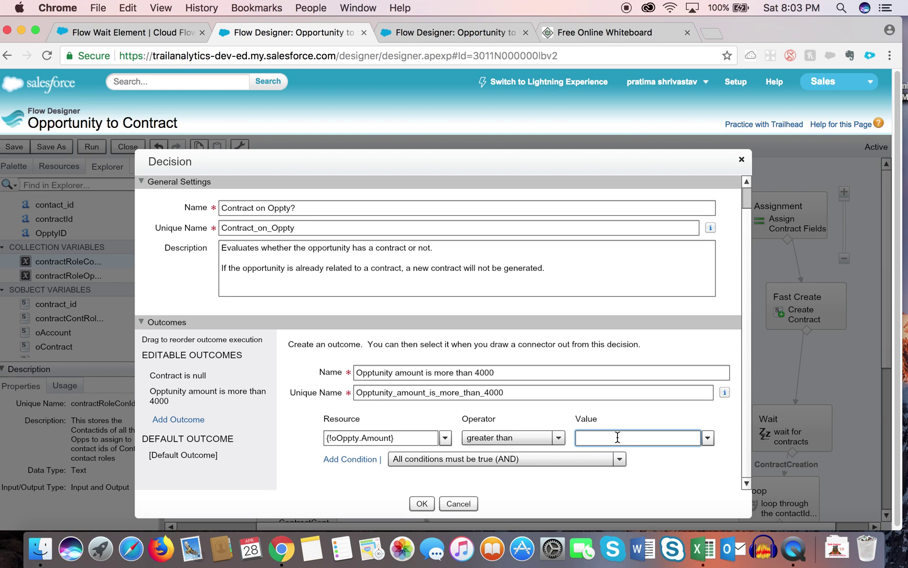
type("4000")
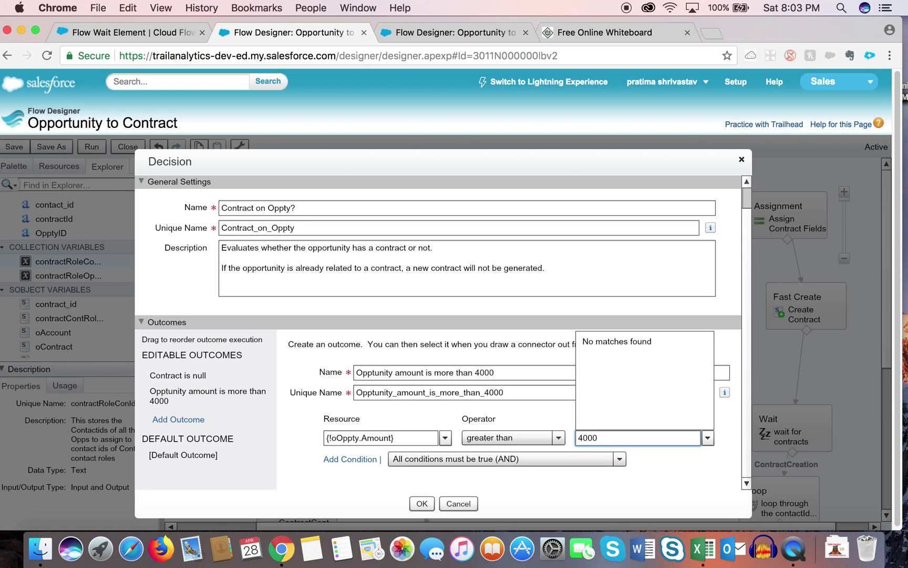
left_click(582, 492)
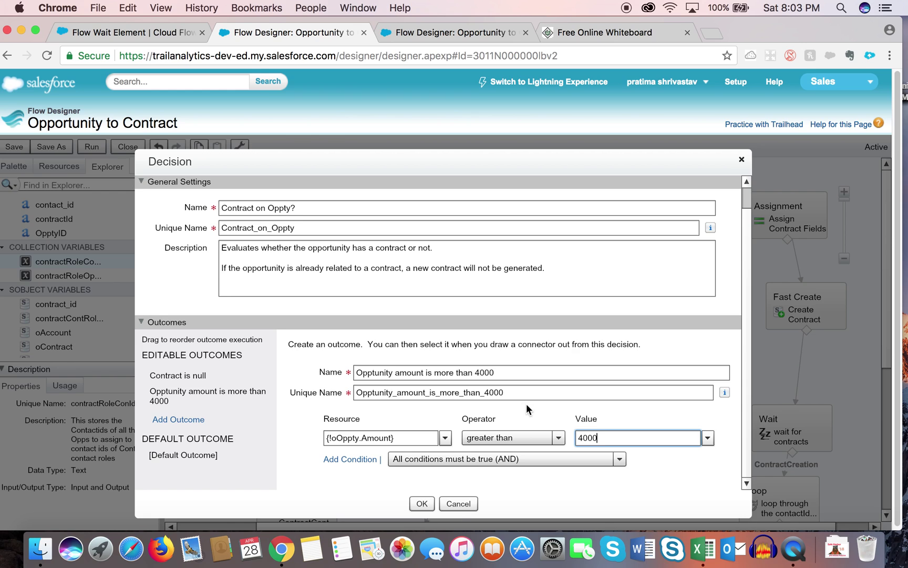
- Add another blank outcome to the decision, and discard all changes made to the decision
left_click(178, 420)
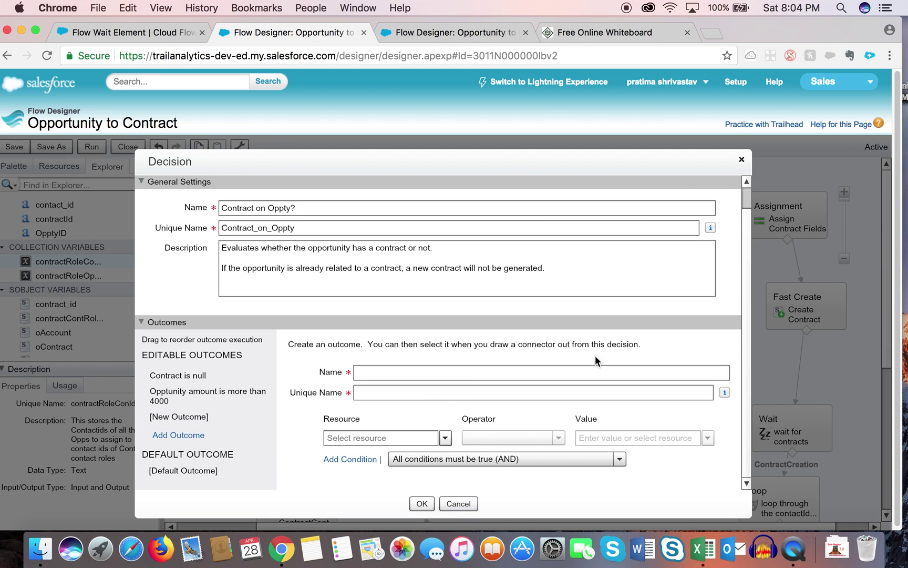
left_click(458, 503)
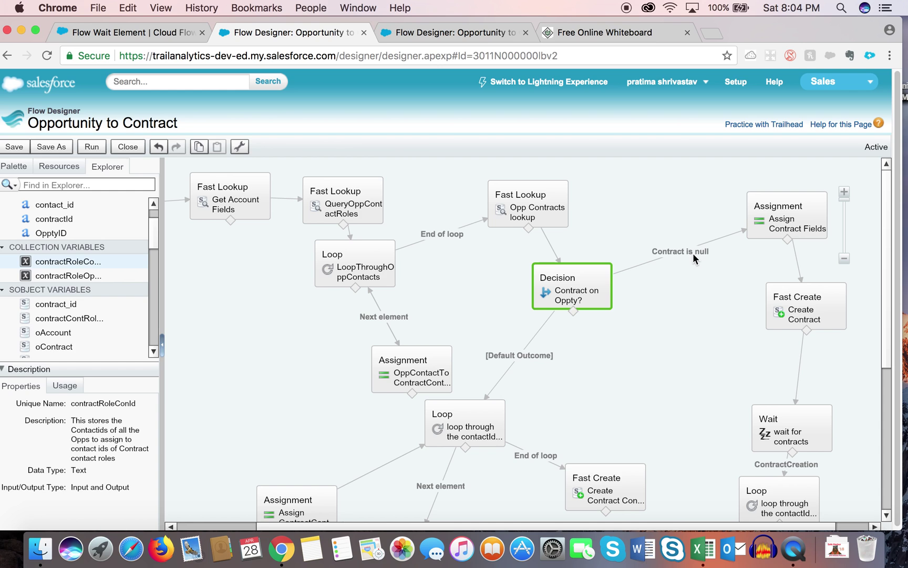
- Open the Assign Contract Fields assignment and review its description and first contract field assignments
left_click(806, 227)
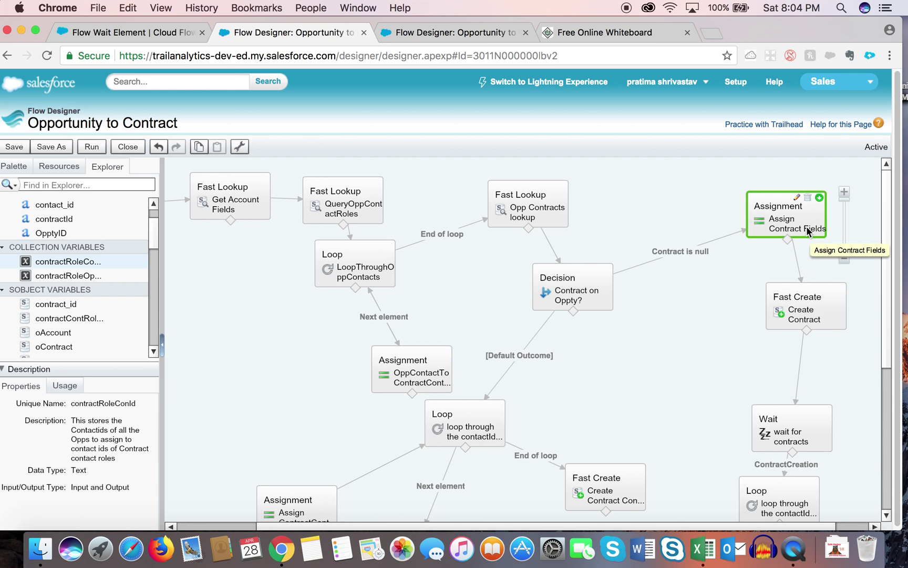
double_click(806, 226)
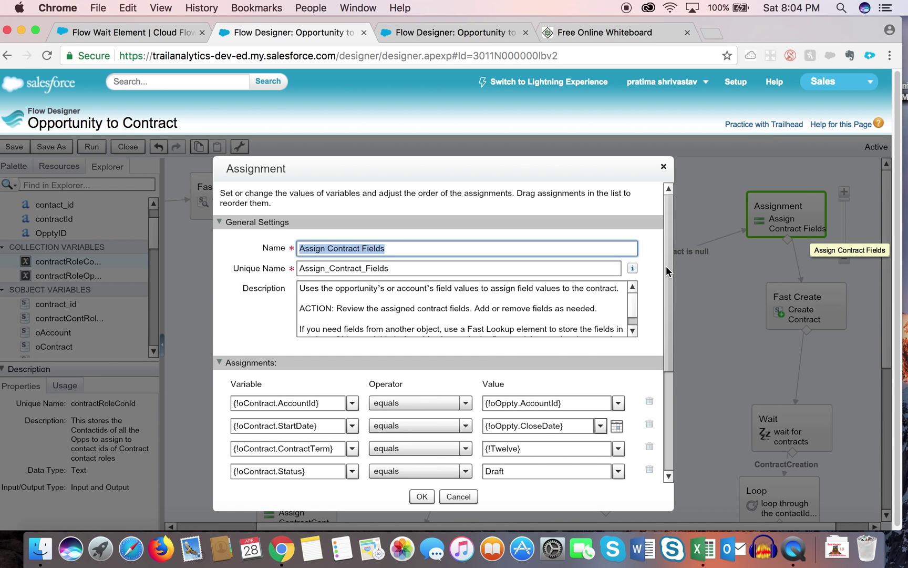
left_click(666, 268)
mouse_move(667, 268)
left_mouse_down()
mouse_move(661, 318)
mouse_move(660, 277)
left_mouse_up()
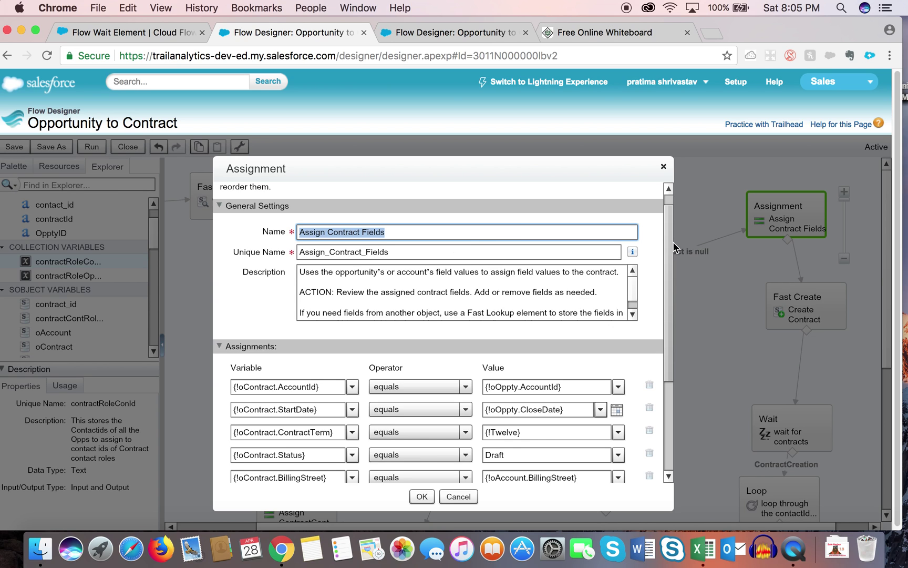
left_click_drag(671, 241, 671, 239)
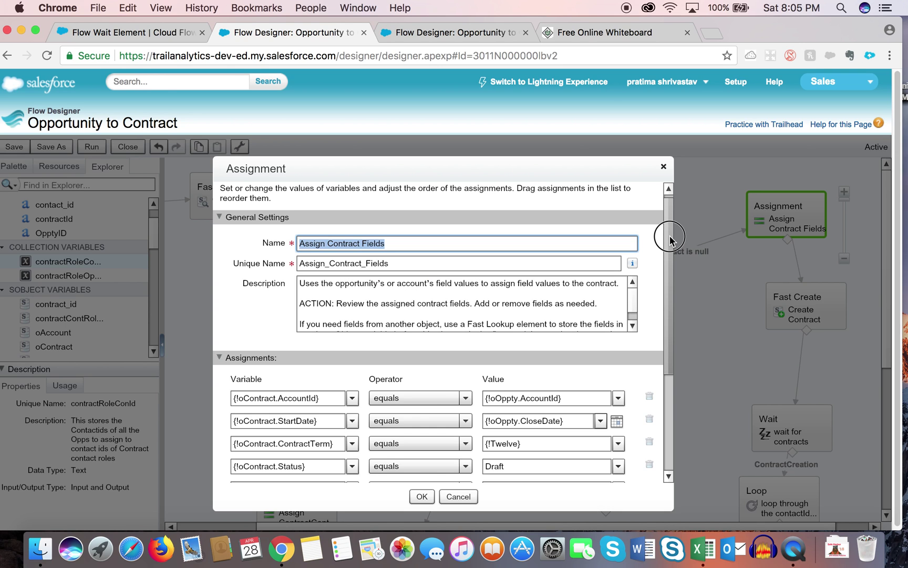
left_click_drag(670, 240, 663, 268)
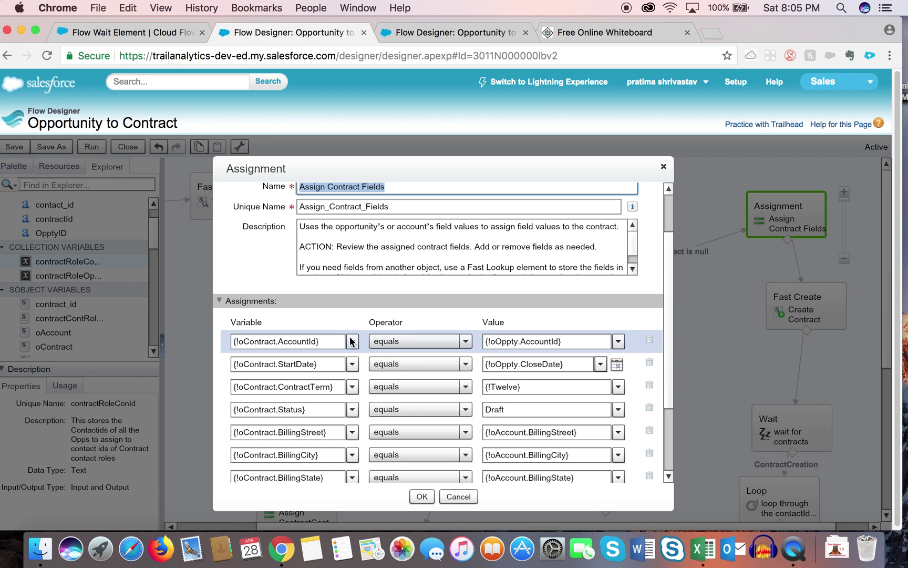
- Examine the variable choices for the contract's AccountId assignment and the form for creating an SObject variable, and cancel that form
left_click(271, 342)
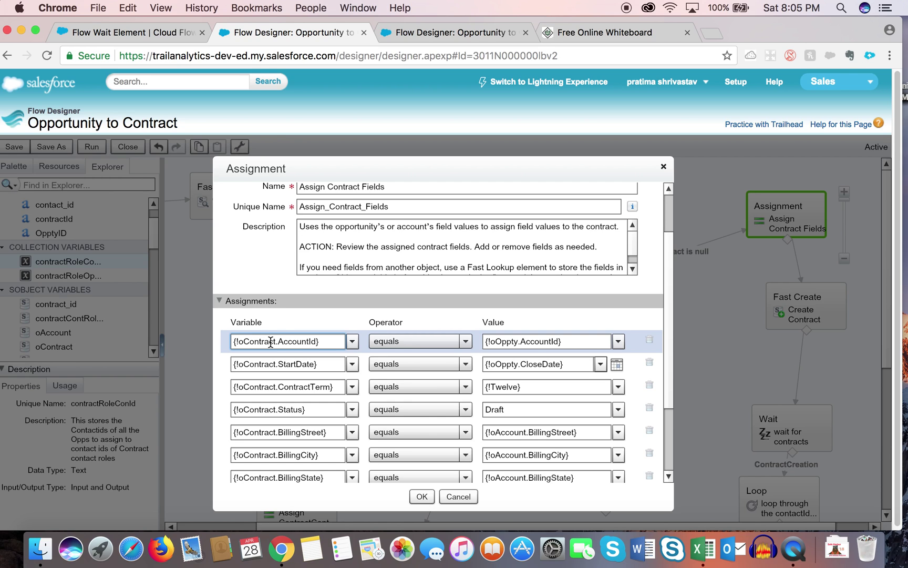
left_click(352, 342)
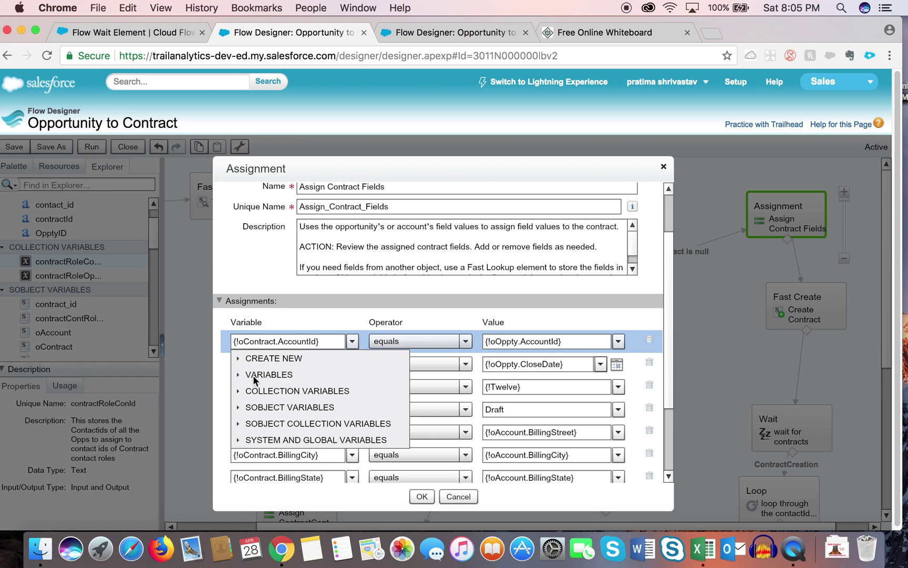
left_click(239, 407)
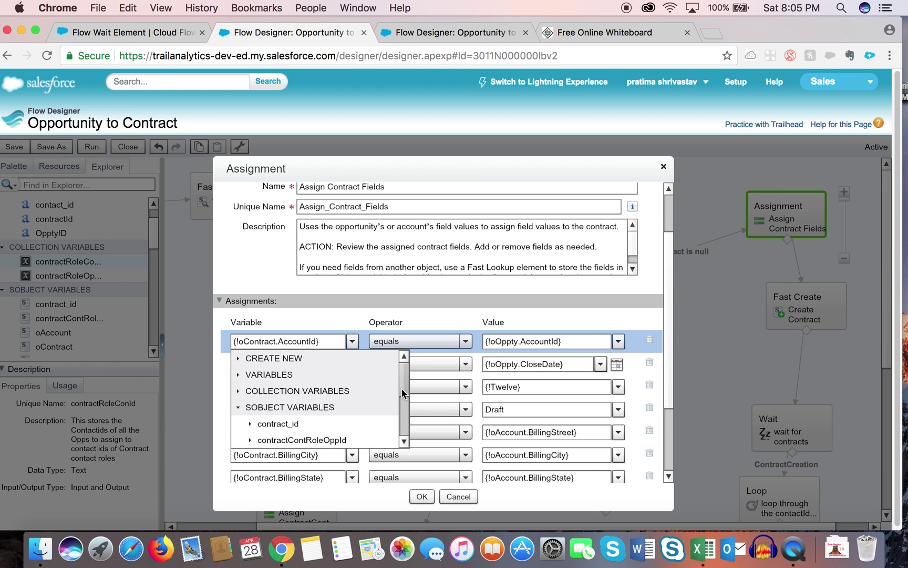
left_click(239, 358)
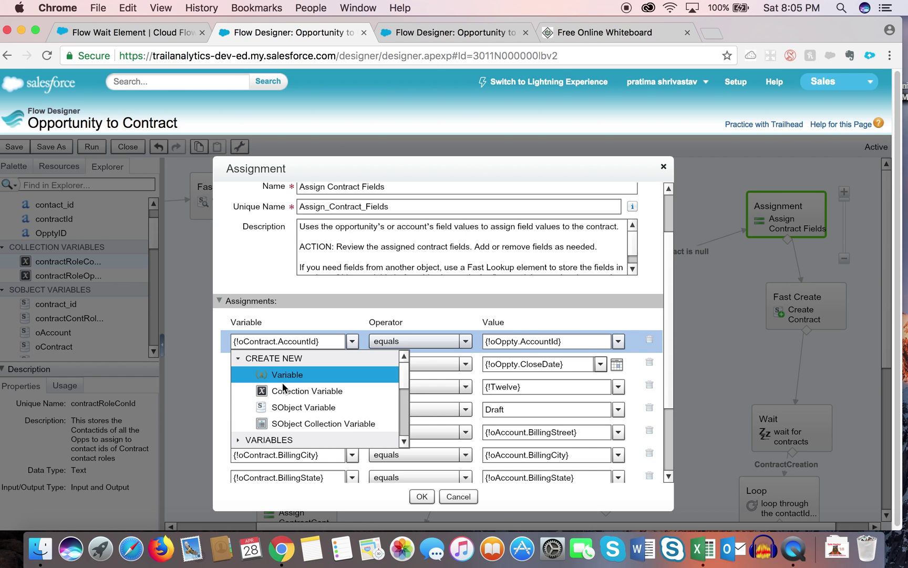
left_click(299, 410)
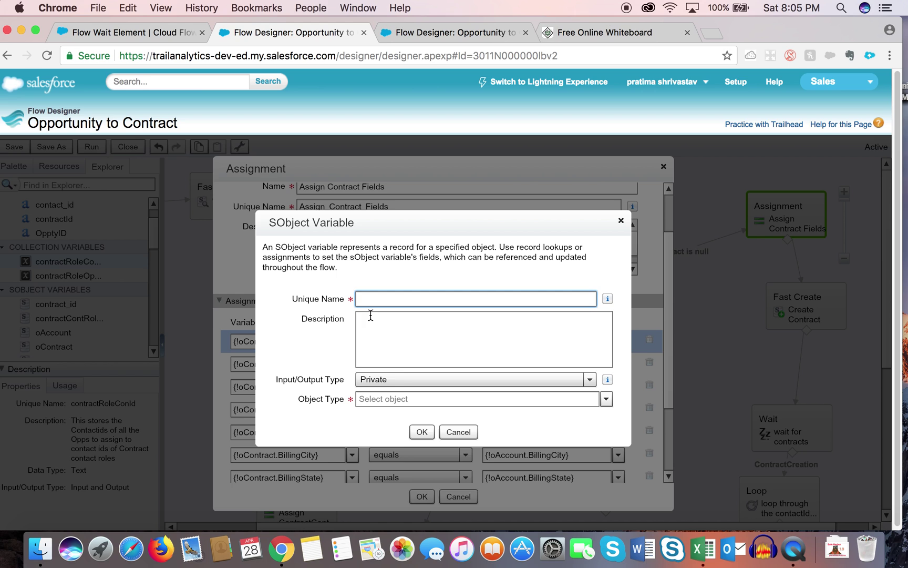
left_click(454, 433)
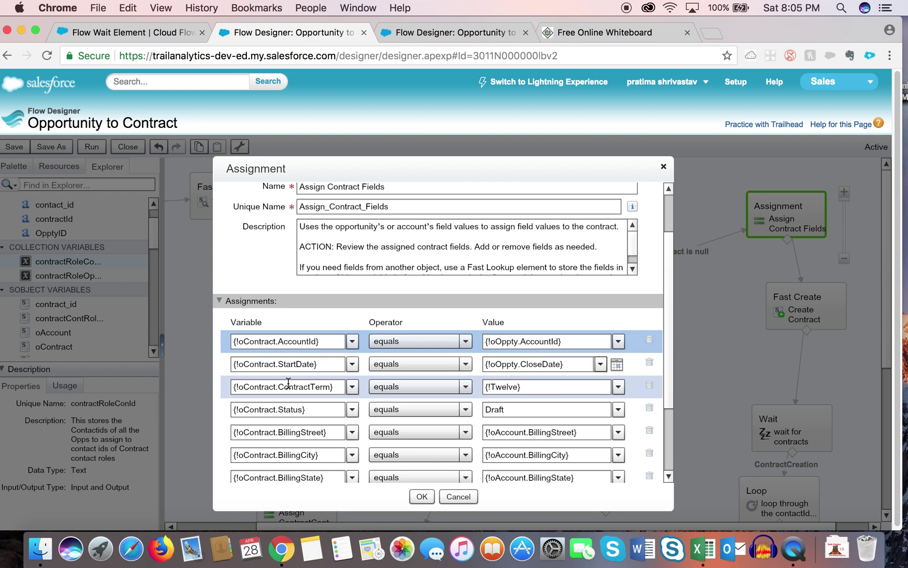
- Review the contract term's assigned value and the remaining contract field assignments down to Opportunity__c
left_click(522, 388)
left_click_drag(521, 387, 484, 393)
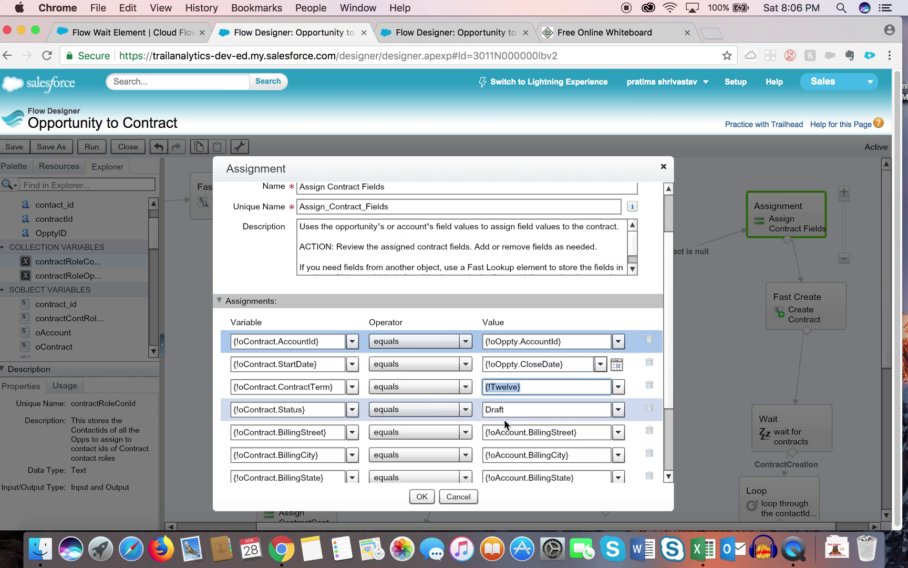
scroll(659, 381, "down", 2)
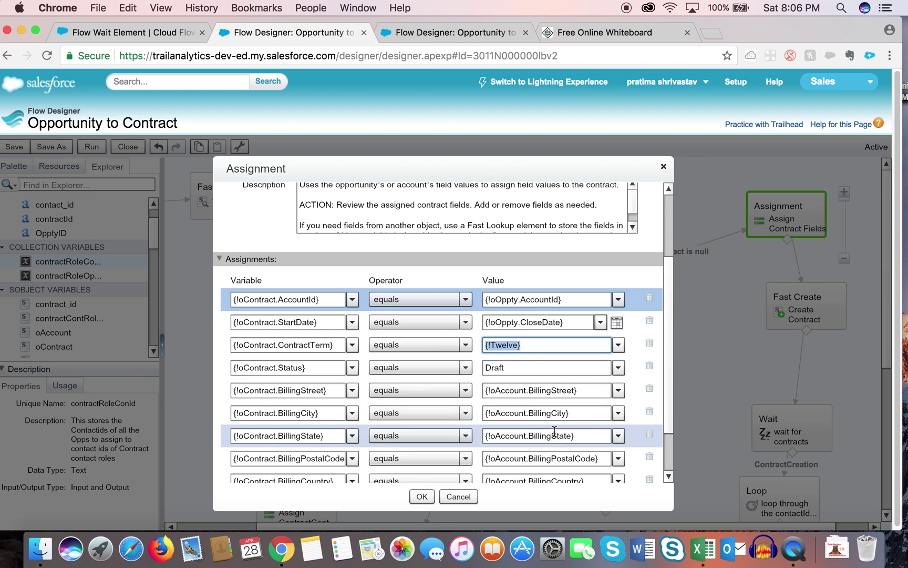
left_click(666, 412)
left_click_drag(666, 412, 667, 437)
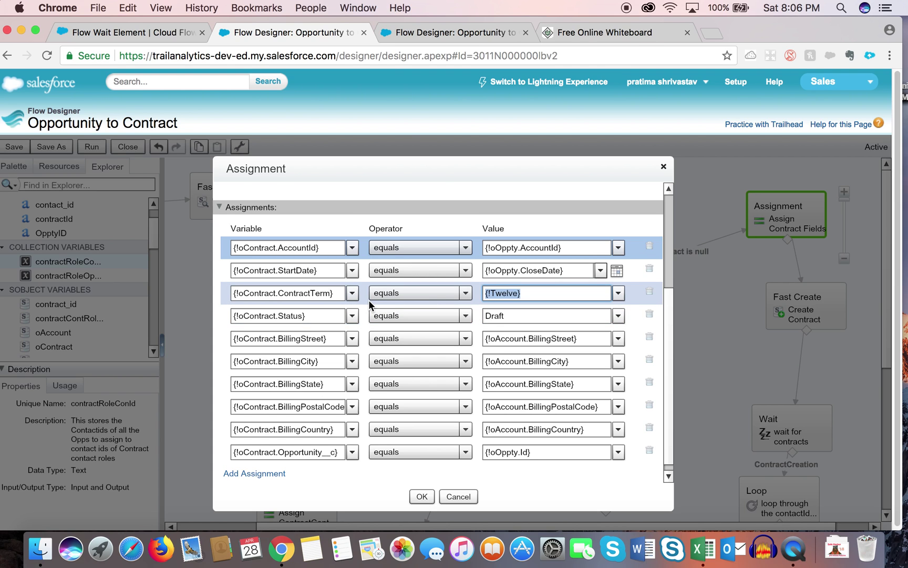
- Switch to the online whiteboard, draw a circled letter A beside the contract creation element in blue, and return to the flow
left_click(576, 33)
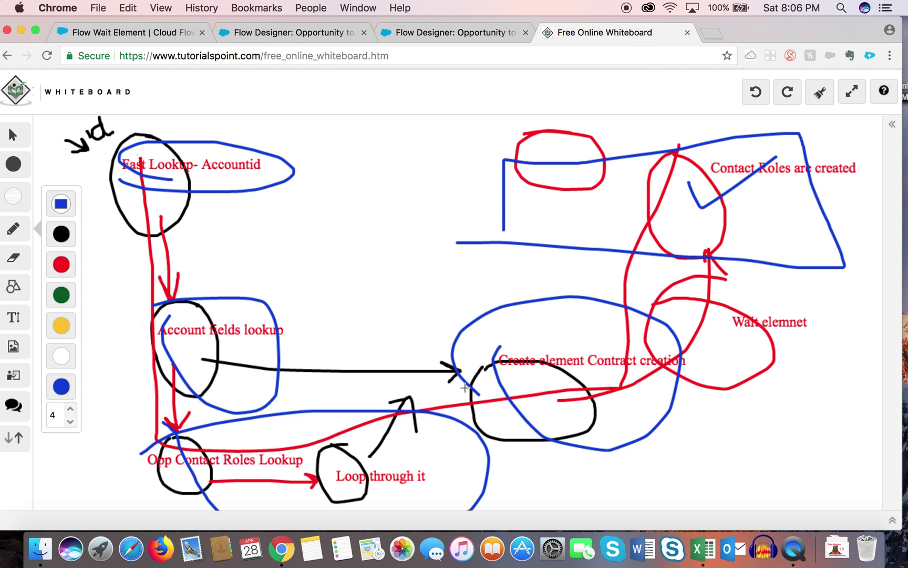
mouse_move(398, 292)
left_mouse_down()
mouse_move(396, 344)
mouse_move(419, 278)
mouse_move(405, 292)
mouse_move(415, 331)
mouse_move(443, 314)
mouse_move(422, 312)
left_mouse_up()
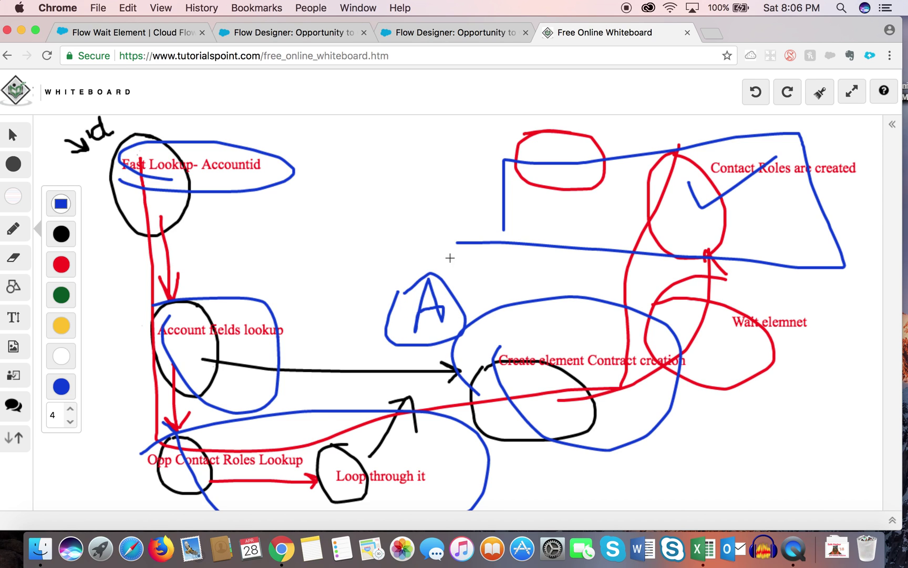
left_click(256, 35)
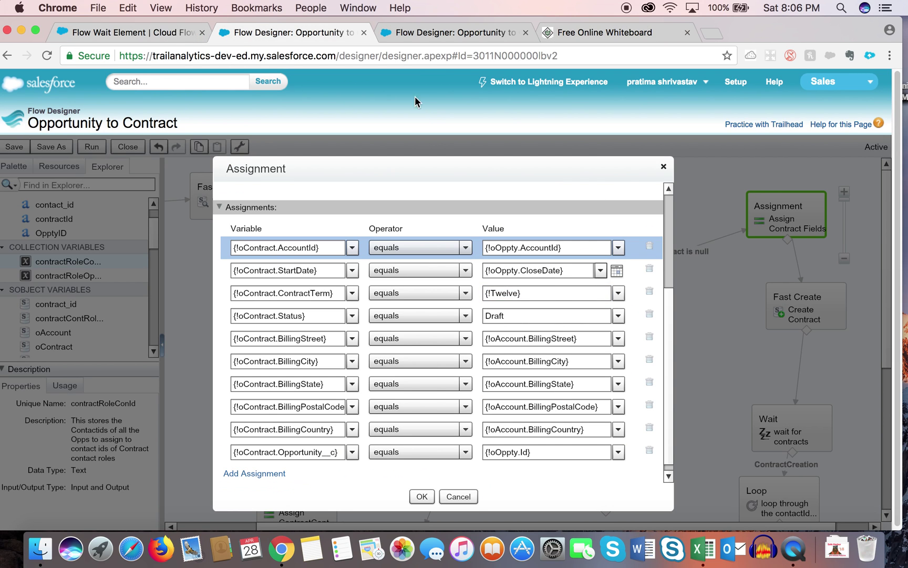
- Close and reopen the Assign Contract Fields assignment, examine the operators available for the contract's AccountId, and cancel without changes
left_click(663, 167)
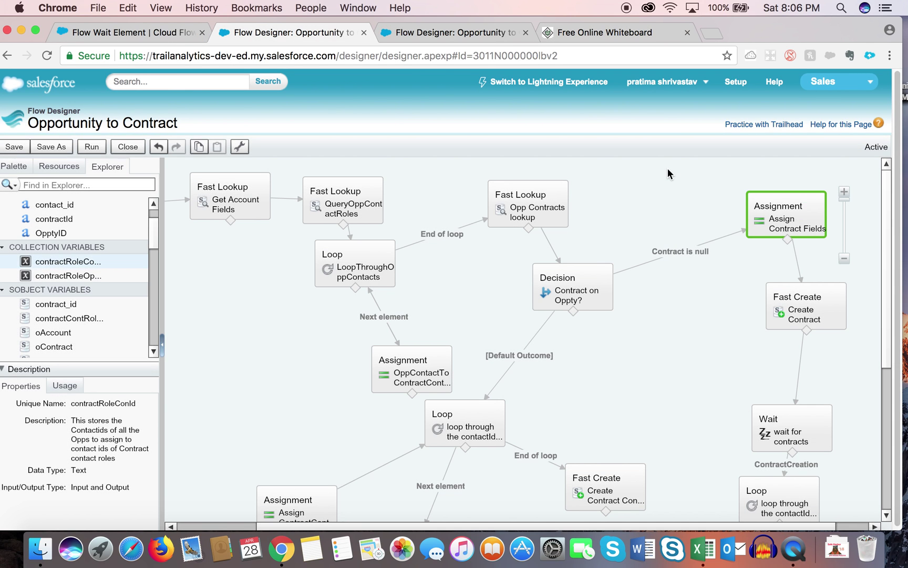
mouse_move(799, 221)
double_click(767, 224)
left_click(465, 247)
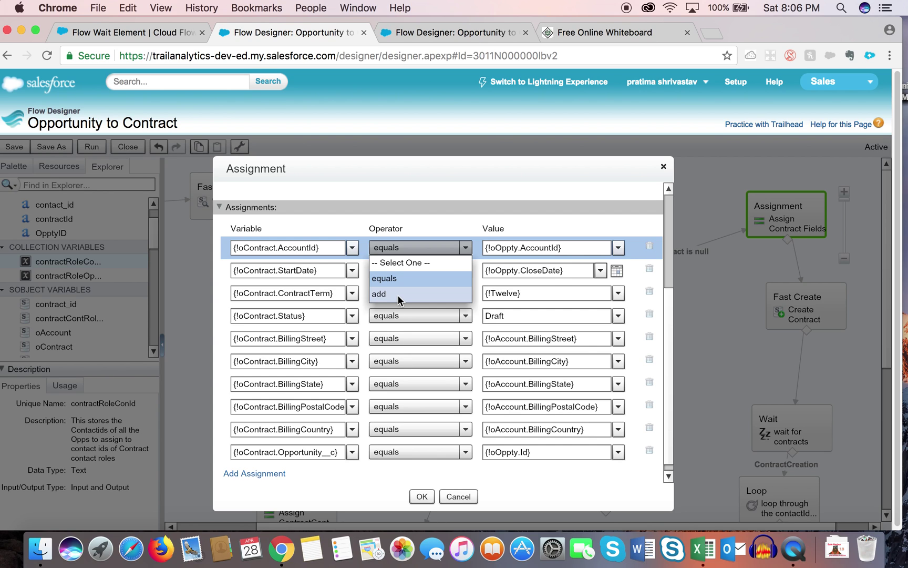
left_click(464, 496)
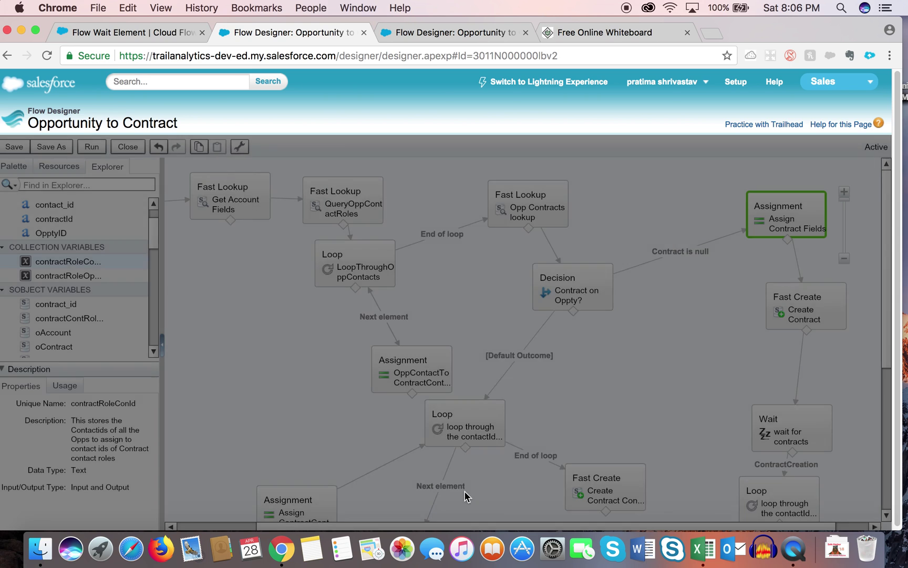
- Open the Create Contract fast create element and examine the sObject variable it uses to create the contract
left_click(808, 310)
double_click(808, 310)
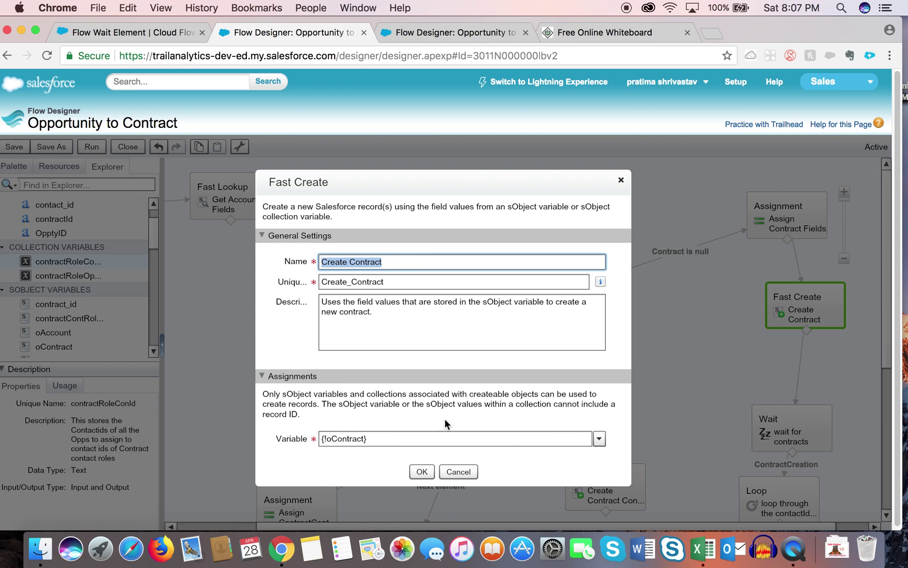
left_click_drag(369, 436, 315, 441)
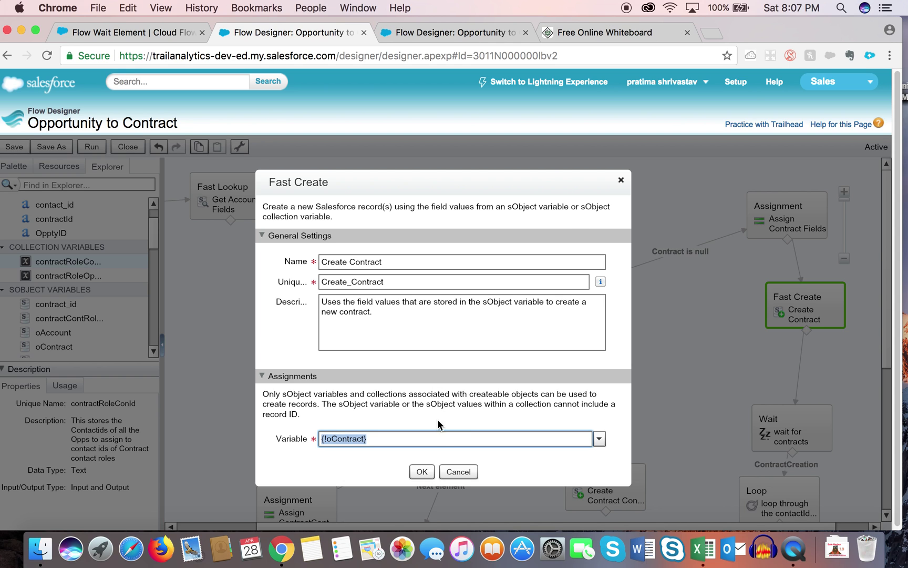
- Close the Create Contract element and examine the flow path from it through the wait element to the contact loop
left_click(620, 180)
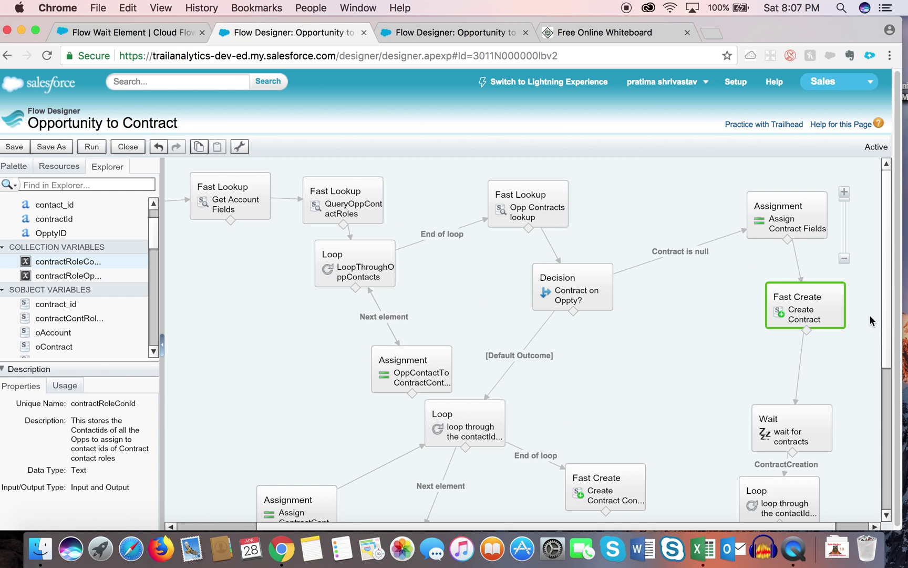
left_click_drag(884, 305, 883, 312)
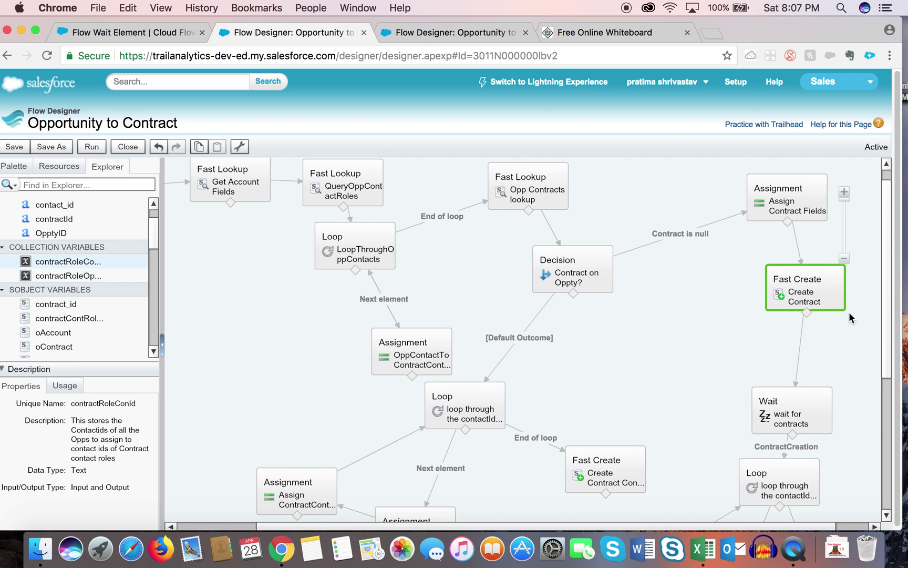
mouse_move(778, 288)
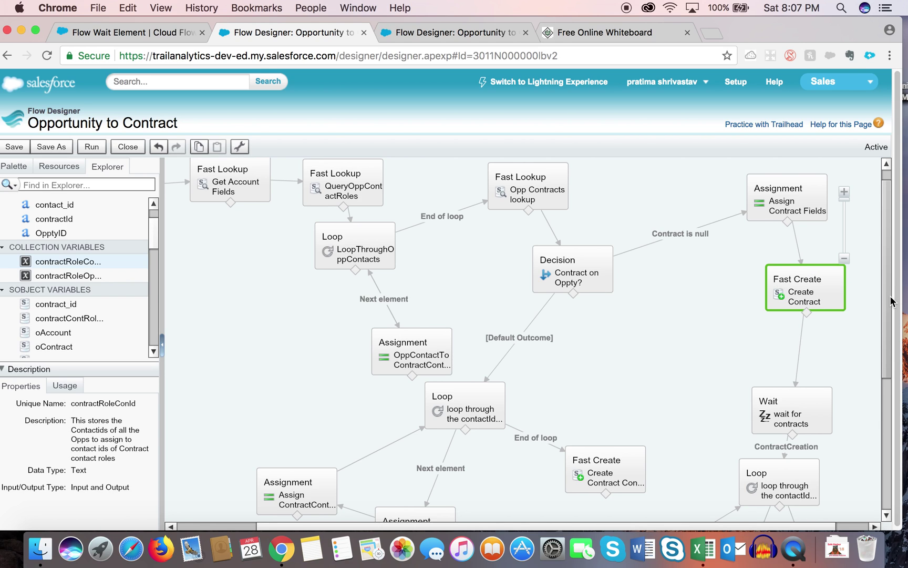
mouse_move(888, 301)
left_mouse_down()
mouse_move(888, 341)
mouse_move(887, 301)
left_mouse_up()
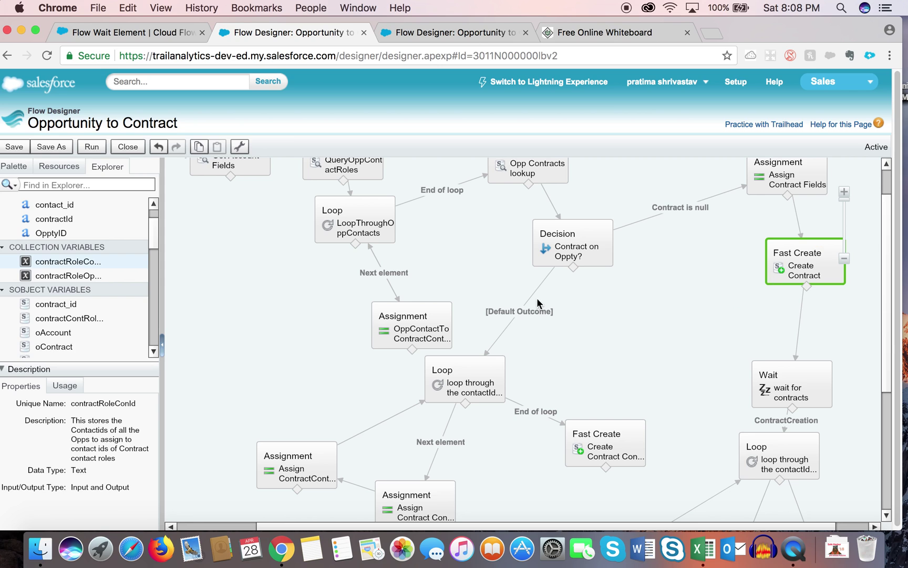
scroll(882, 314, "down", 3)
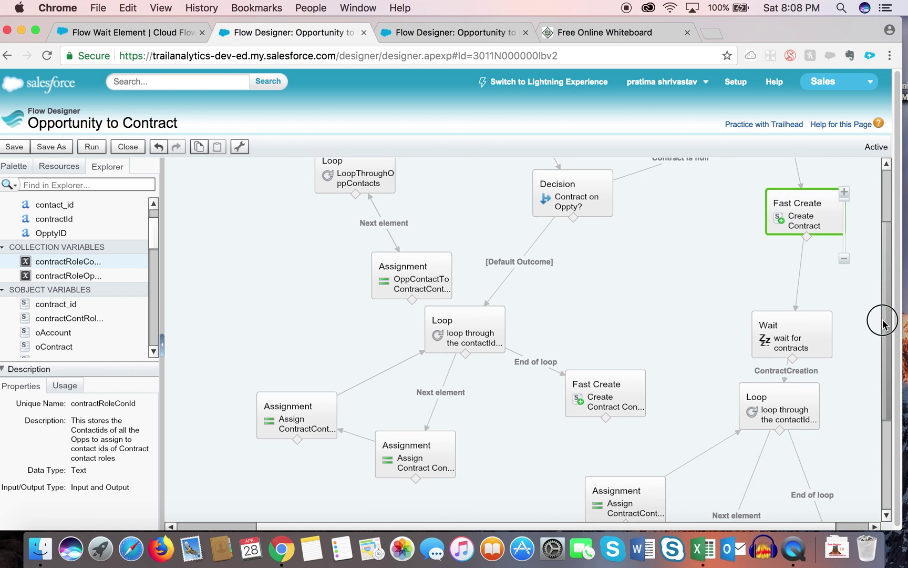
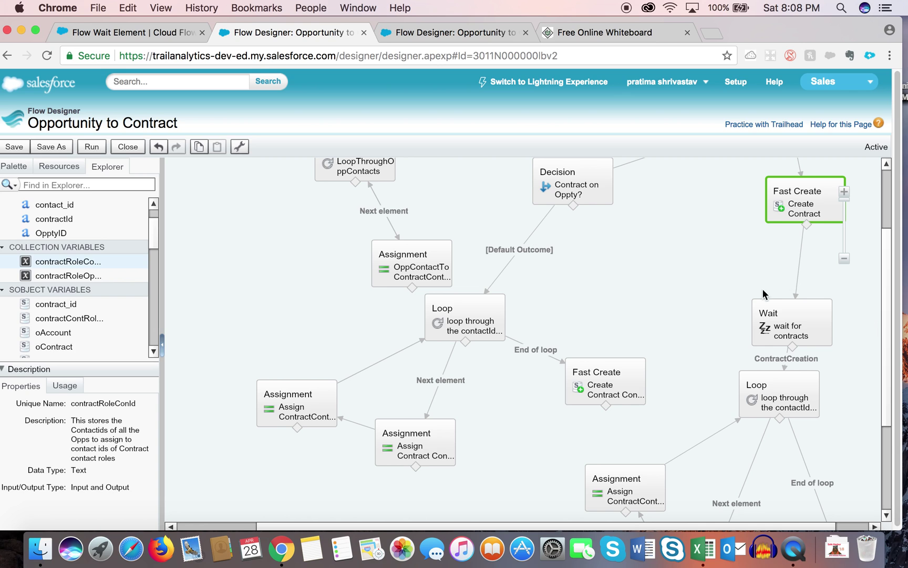
scroll(872, 320, "down", 2)
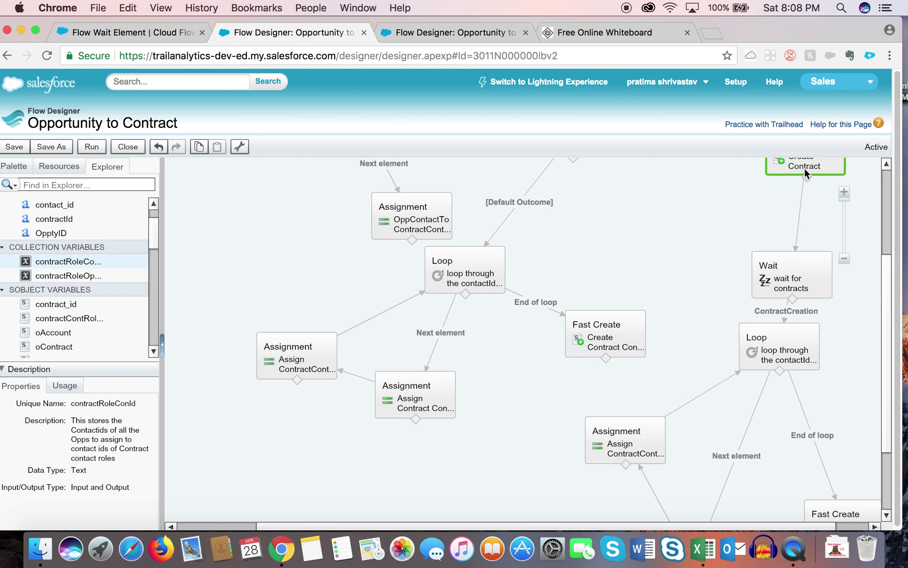
- Switch to the online whiteboard and add the text "contactId, ContractId" beneath the "Contact Roles are created" label
left_click(588, 39)
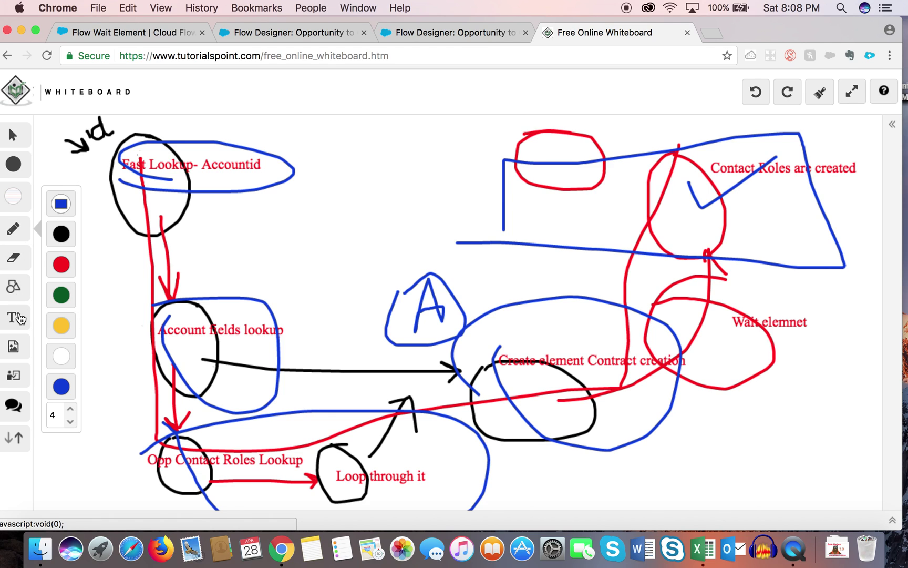
left_click(17, 318)
left_click_drag(444, 317, 757, 214)
double_click(759, 209)
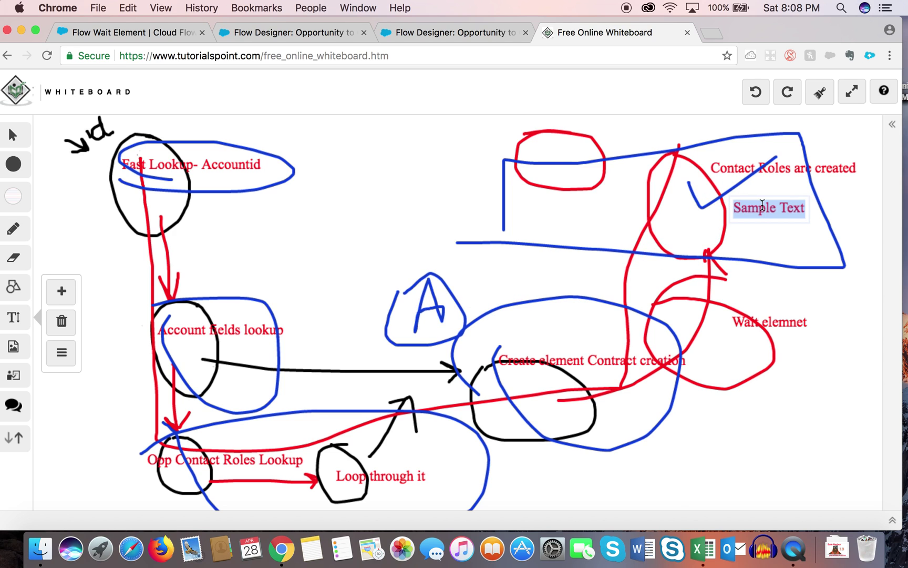
type("contac")
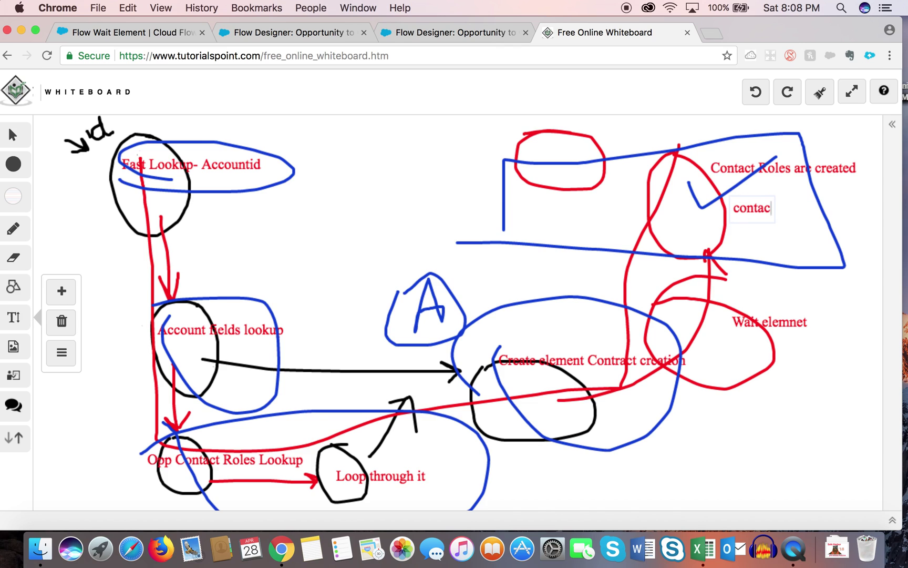
type("tId, ContractId")
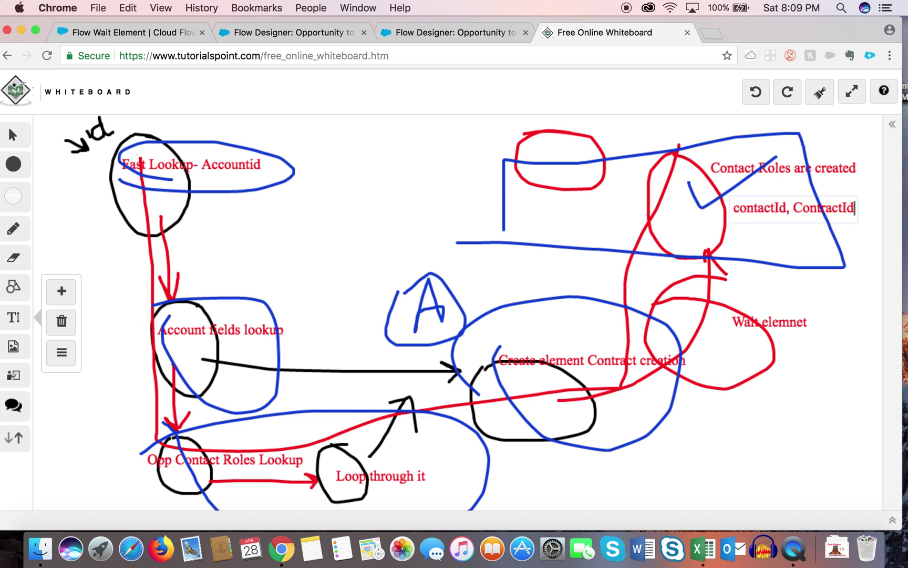
left_click(781, 175)
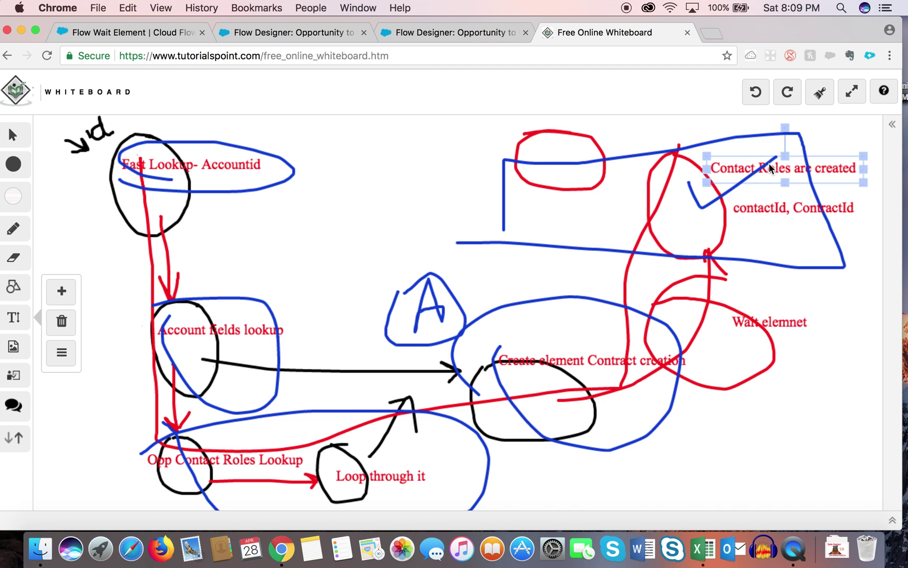
left_click(758, 171)
left_click(758, 171)
left_click(705, 168)
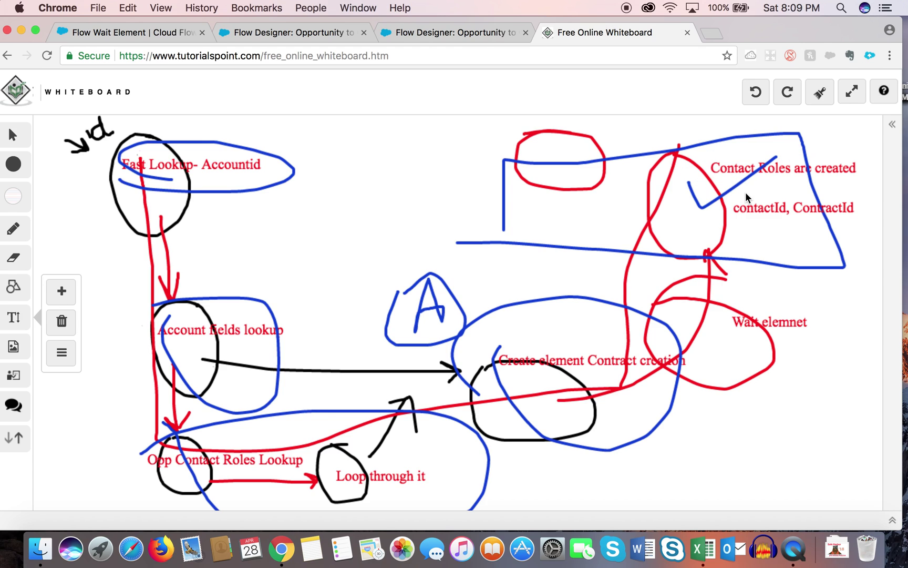
- Switch to the other open copy of the Opportunity to Contract flow and locate its wait for contracts element
left_click(461, 41)
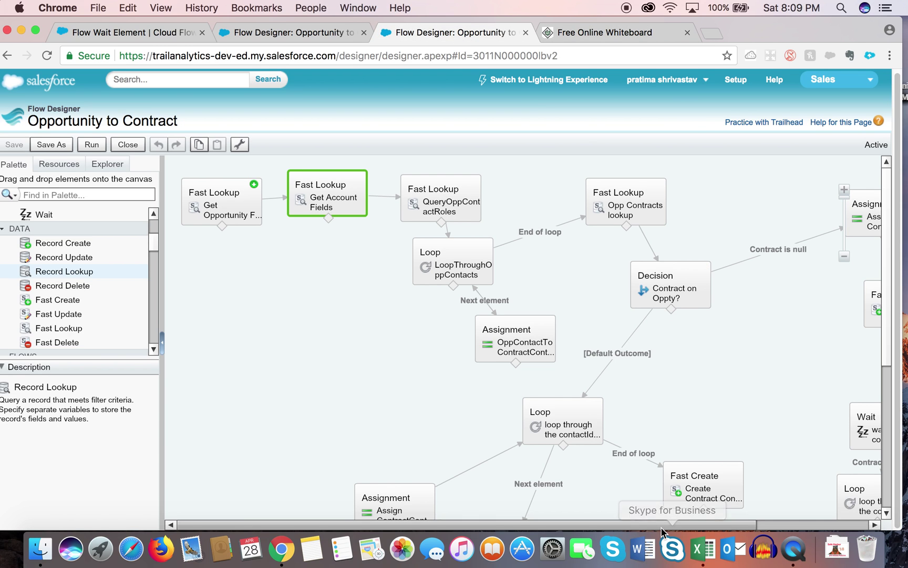
left_click_drag(661, 527, 791, 551)
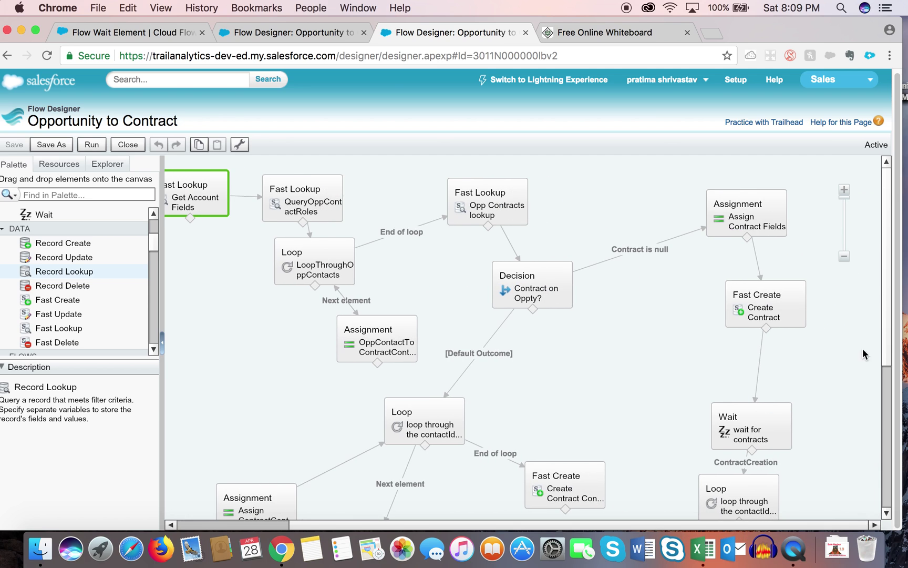
left_click_drag(884, 334, 881, 424)
mouse_move(755, 324)
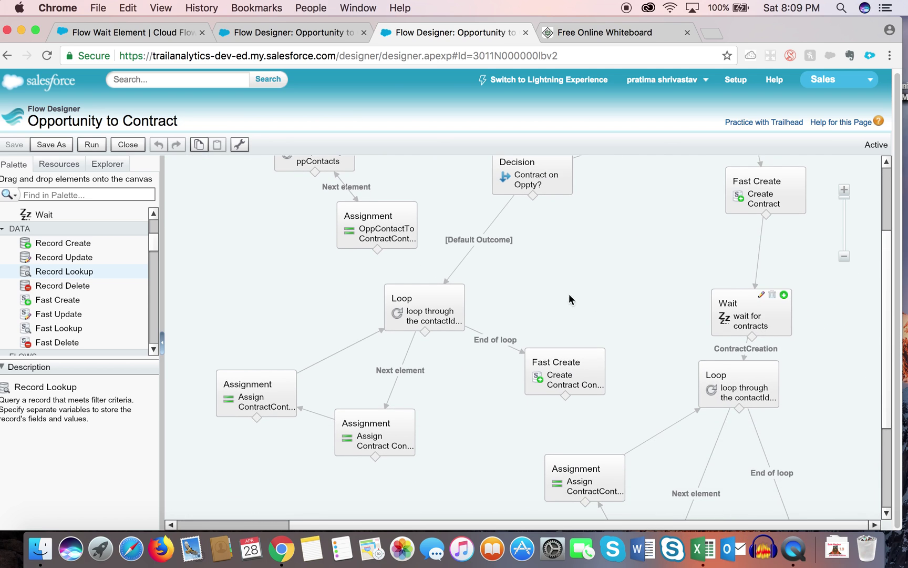
- Look through the available logic and data elements and the resource types that can be created for the flow
mouse_move(152, 242)
left_mouse_down()
mouse_move(151, 255)
mouse_move(153, 223)
left_mouse_up()
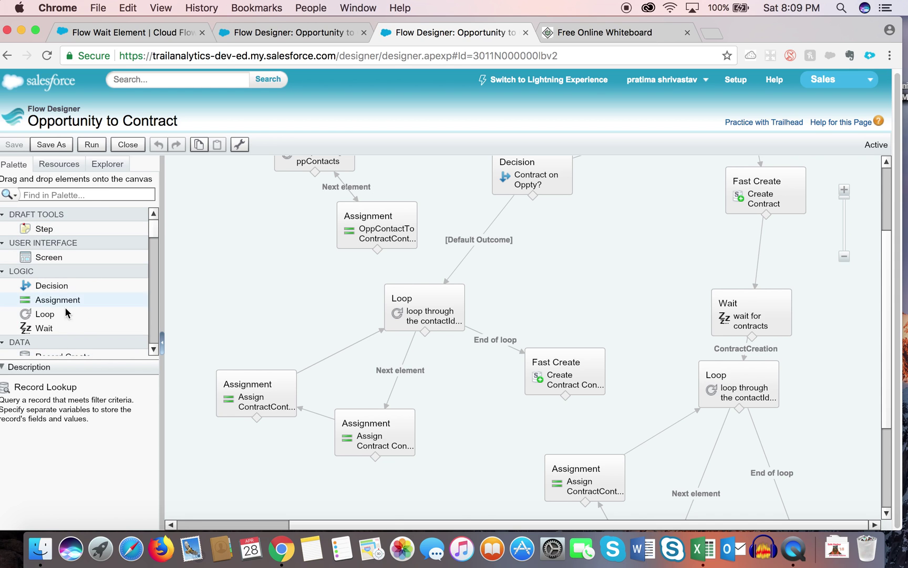
mouse_move(152, 237)
left_mouse_down()
mouse_move(152, 249)
mouse_move(154, 234)
left_mouse_up()
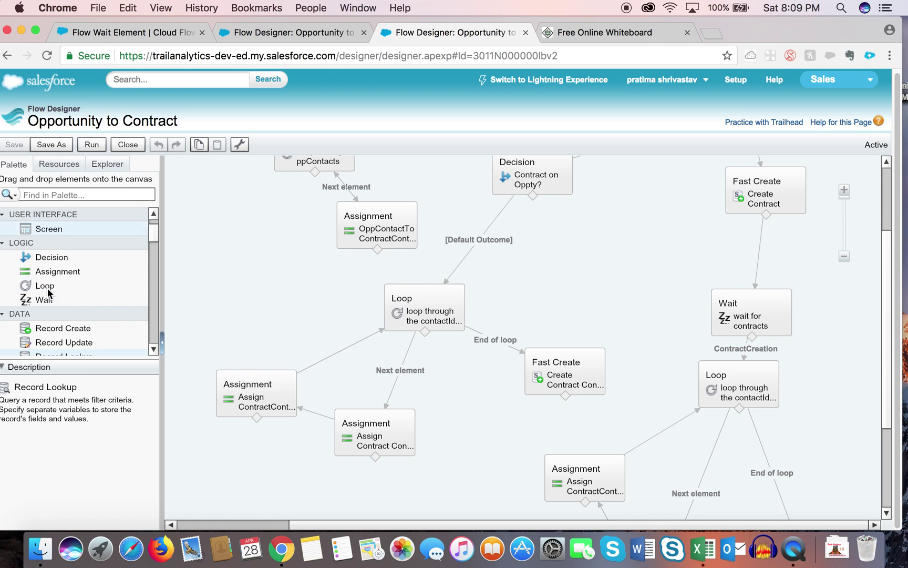
left_click(98, 166)
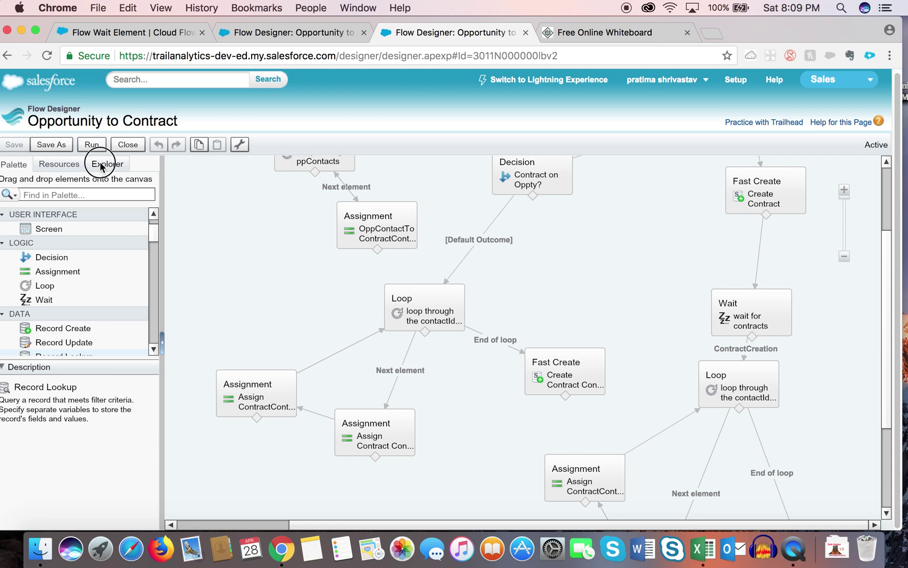
left_click(60, 164)
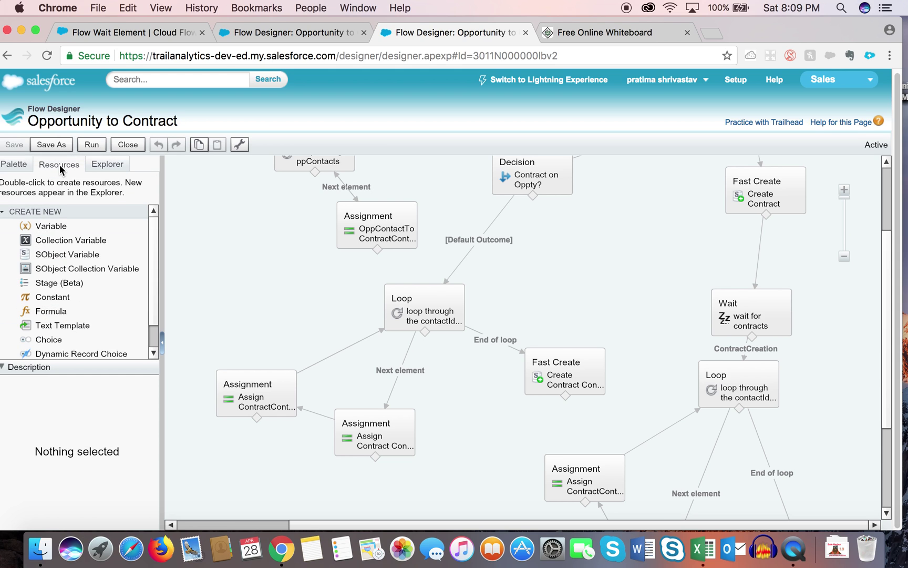
left_click(150, 240)
left_click_drag(150, 241, 31, 182)
left_click(14, 164)
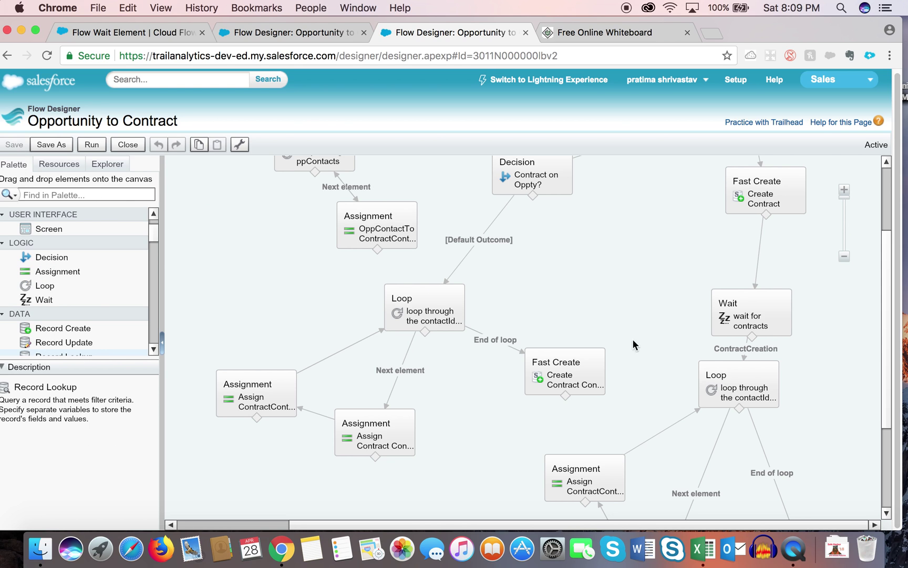
- Open the wait for contracts element and examine the ContractCreation event and its available event types, keeping Alarm: Relative Time
left_click(754, 322)
double_click(752, 322)
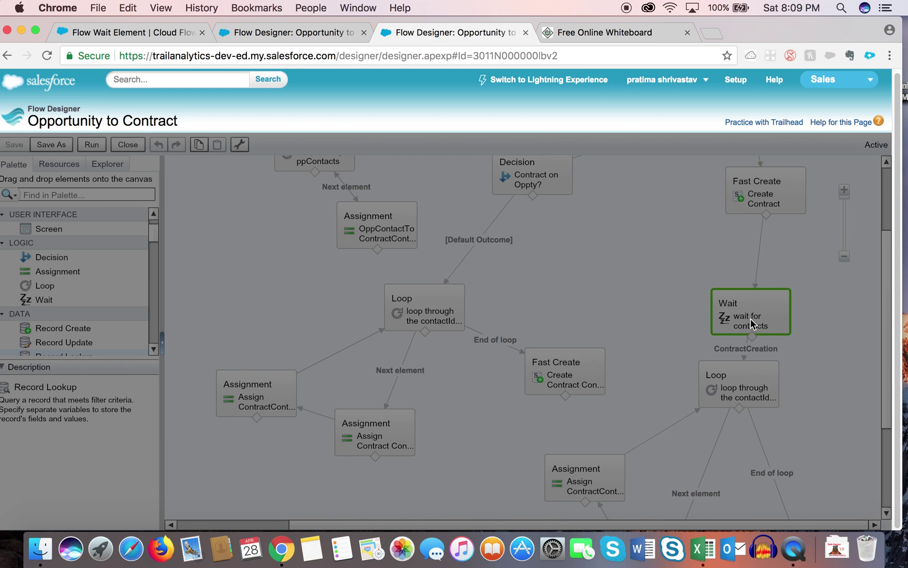
left_click_drag(750, 318, 750, 355)
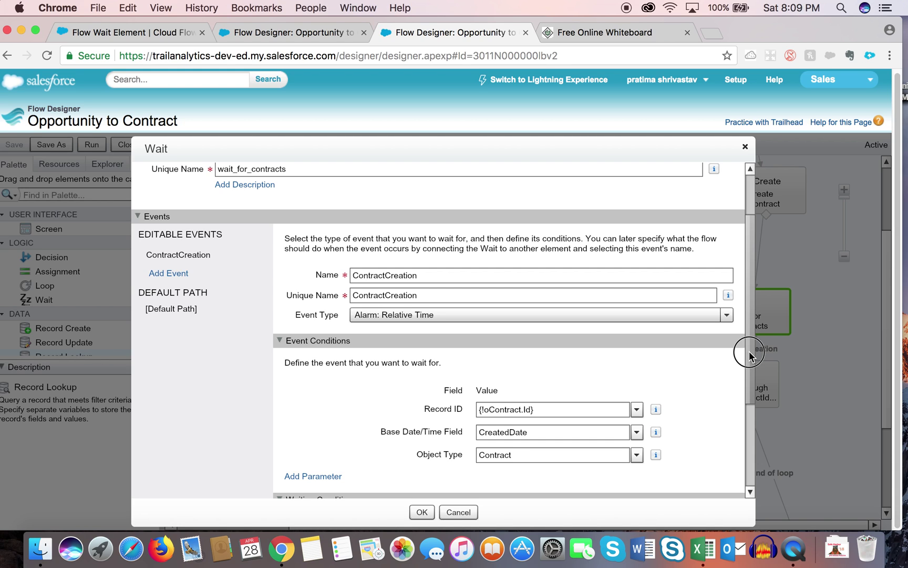
left_click_drag(750, 356, 751, 370)
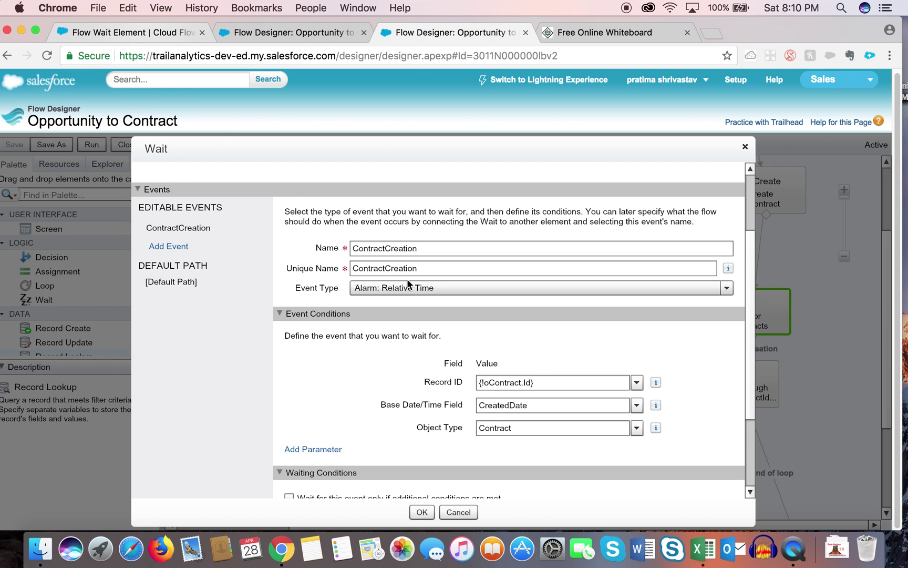
left_click_drag(754, 368, 755, 348)
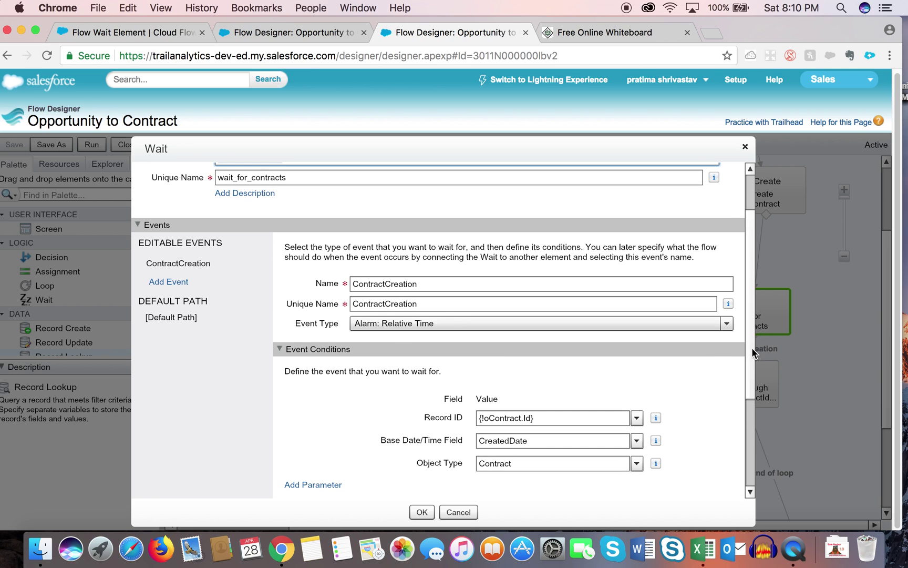
left_click(399, 330)
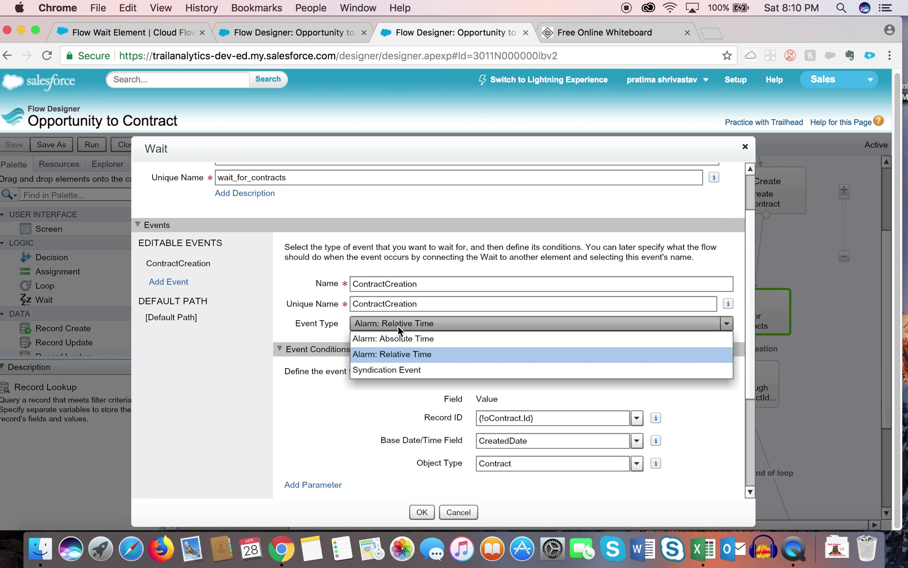
left_click(420, 355)
- Examine the ContractCreation event's record ID, base date/time field and object type conditions, including the choices offered for the object type
left_click_drag(756, 360, 754, 392)
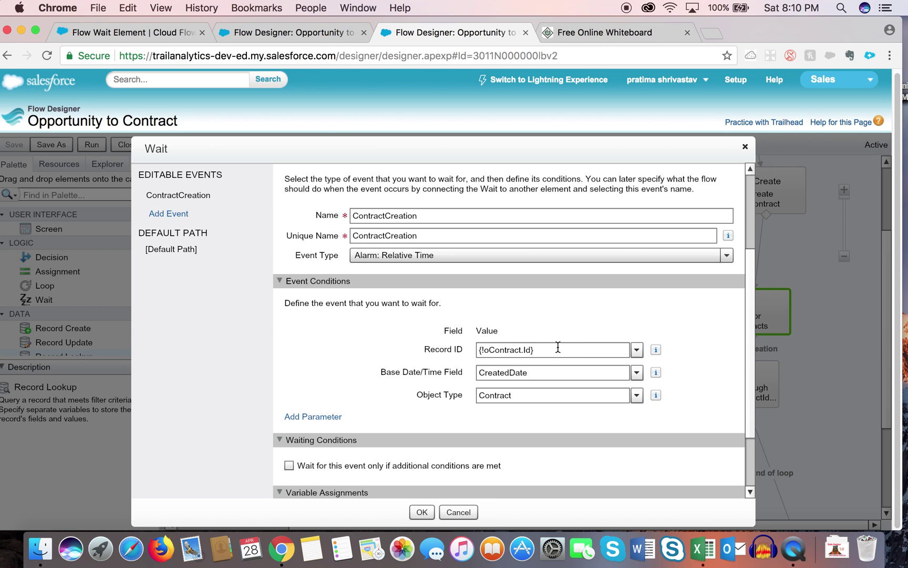
mouse_move(659, 354)
left_click_drag(517, 395, 473, 399)
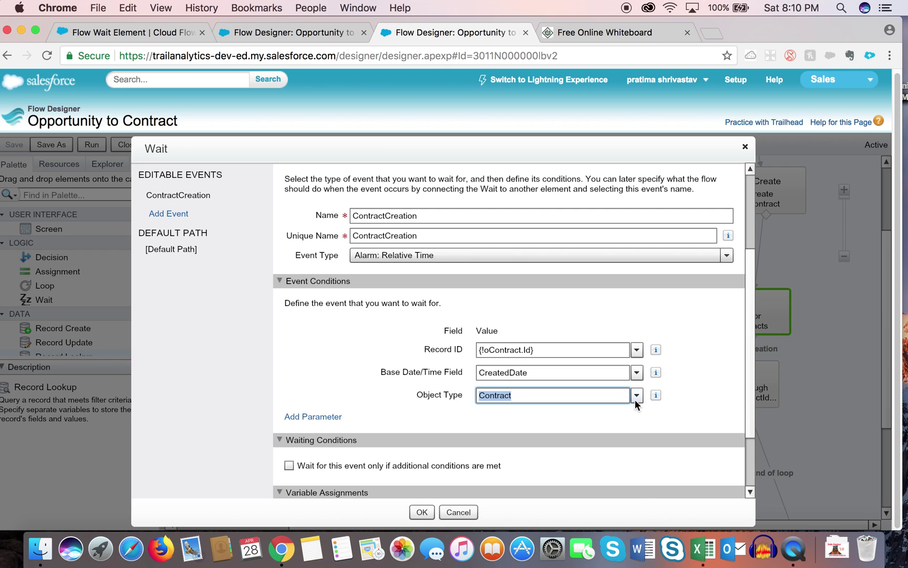
left_click(635, 399)
left_click(522, 397)
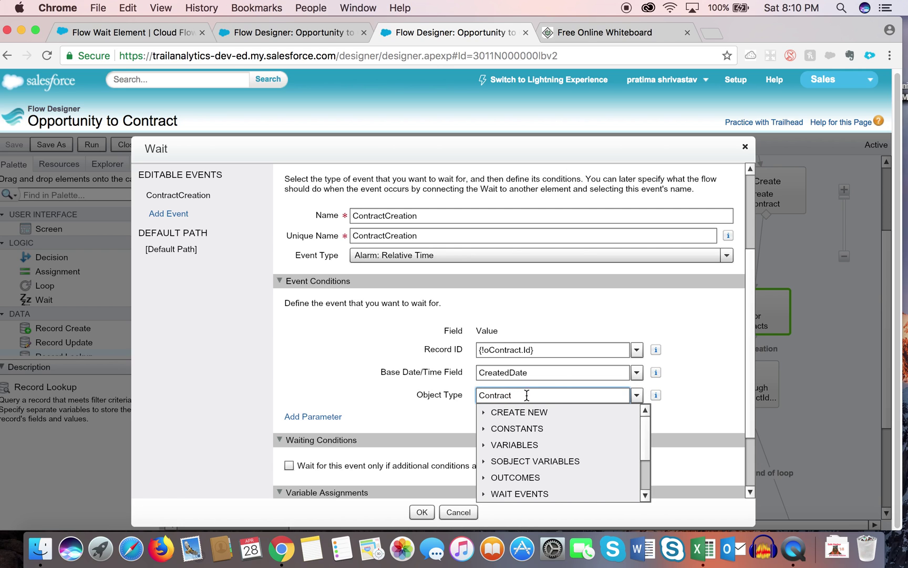
left_click(535, 392)
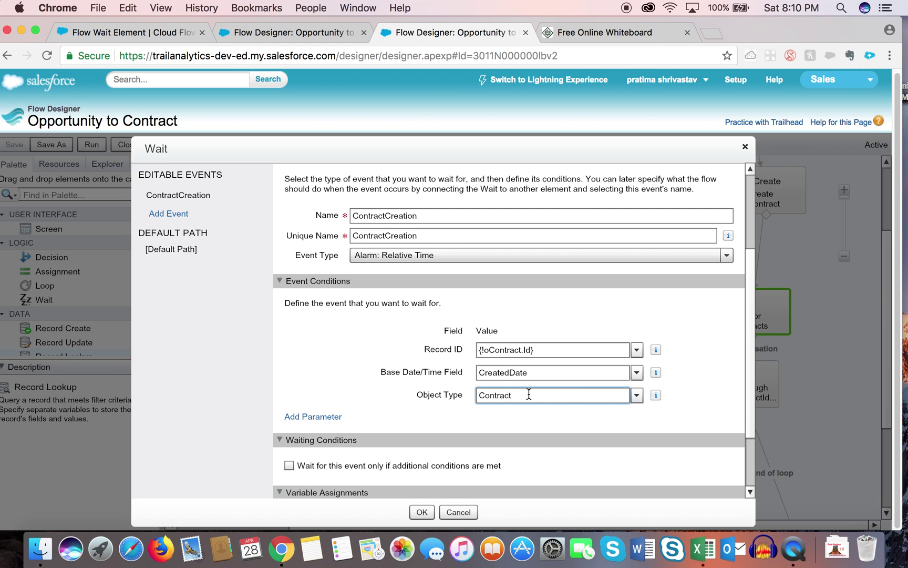
- Review the wait element's waiting conditions and variable assignments, and accept the dialog with its settings as they are
scroll(751, 428, "down", 2)
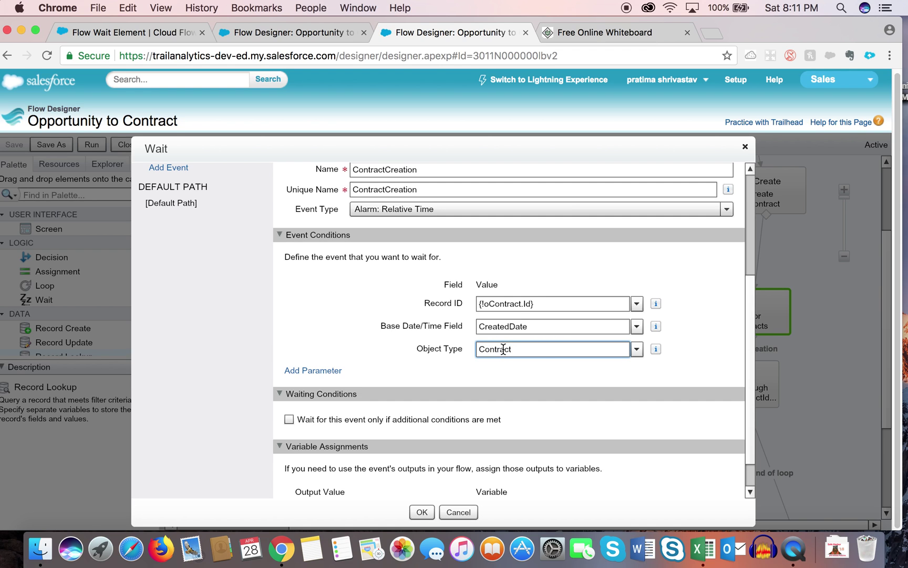
scroll(748, 384, "down", 1)
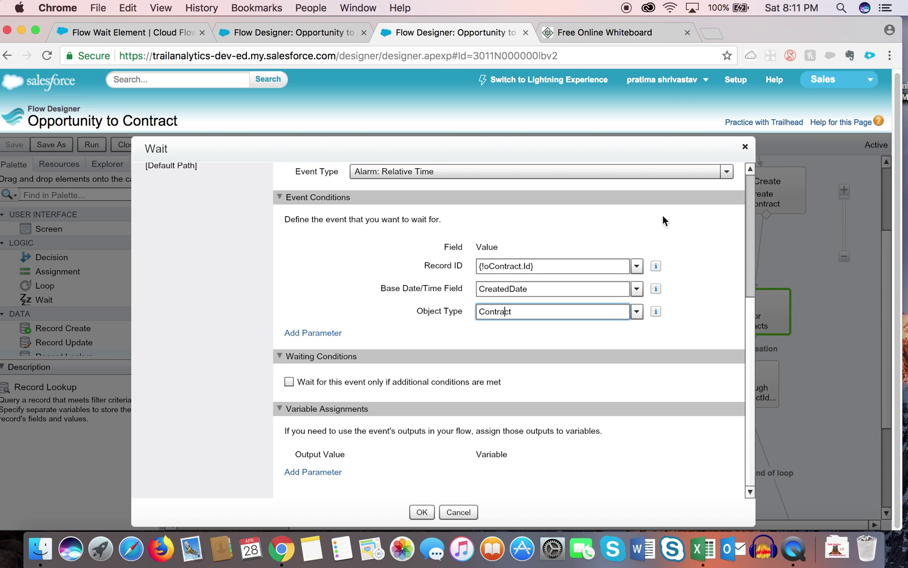
left_click(423, 512)
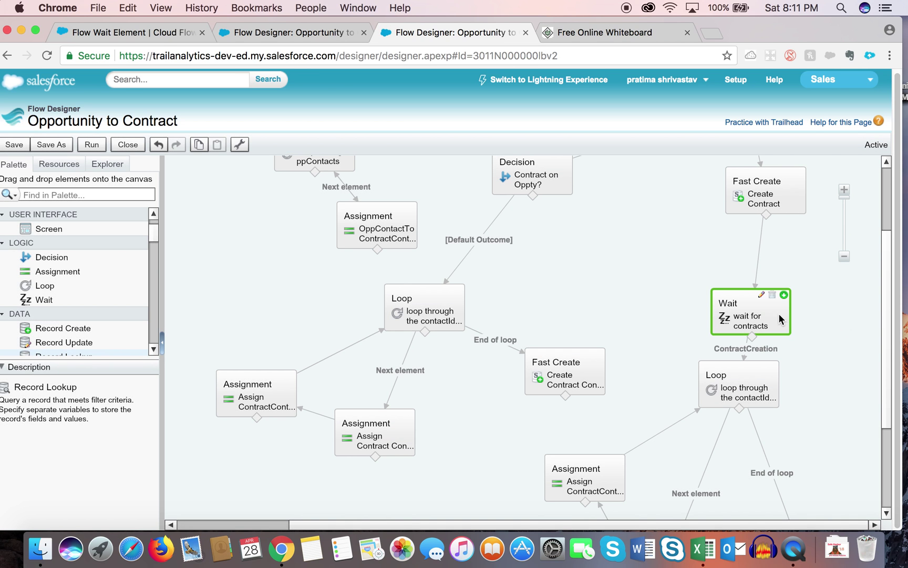
- Move the wait for contracts element up closer to the Create Contract element and reopen its settings
left_click_drag(769, 315, 779, 280)
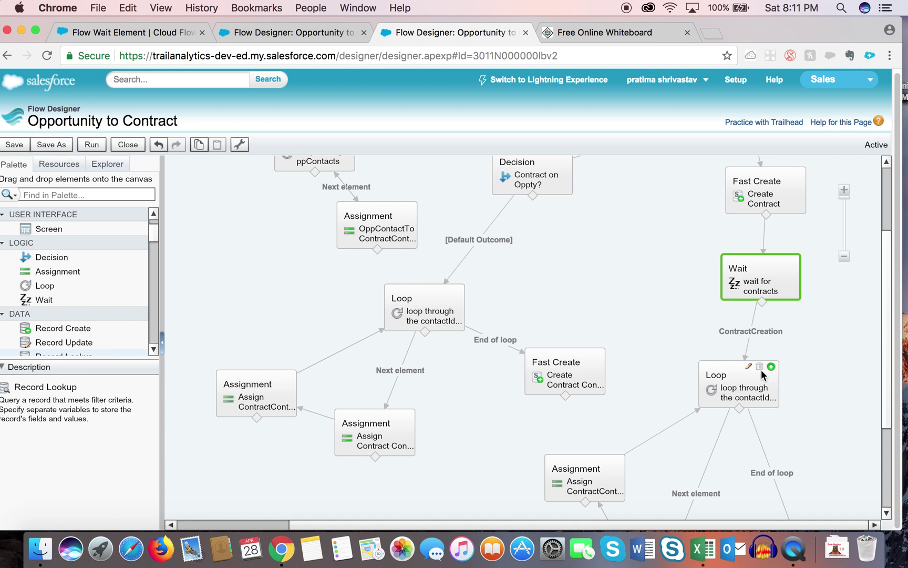
double_click(784, 288)
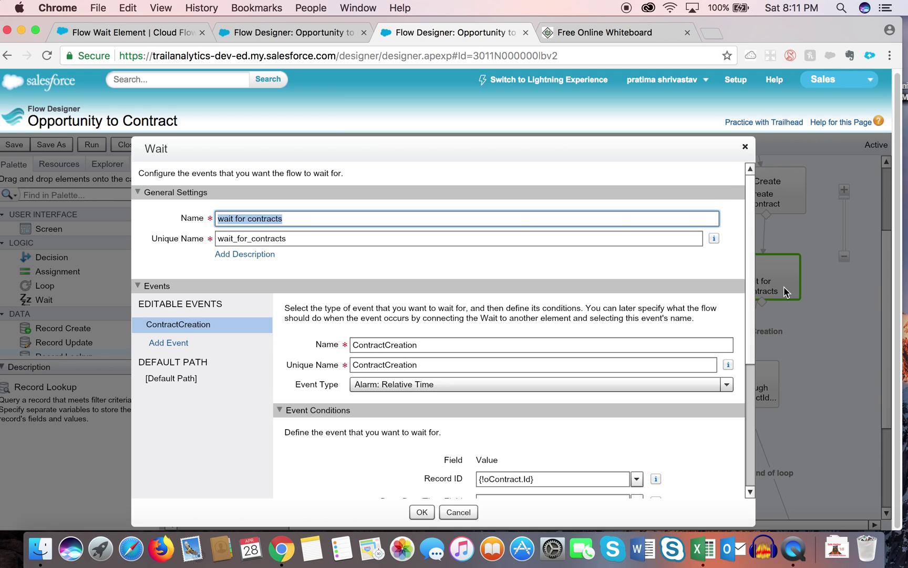
- Review the ContractCreation event's name and conditions in the wait for contracts element, and close its settings
double_click(353, 350)
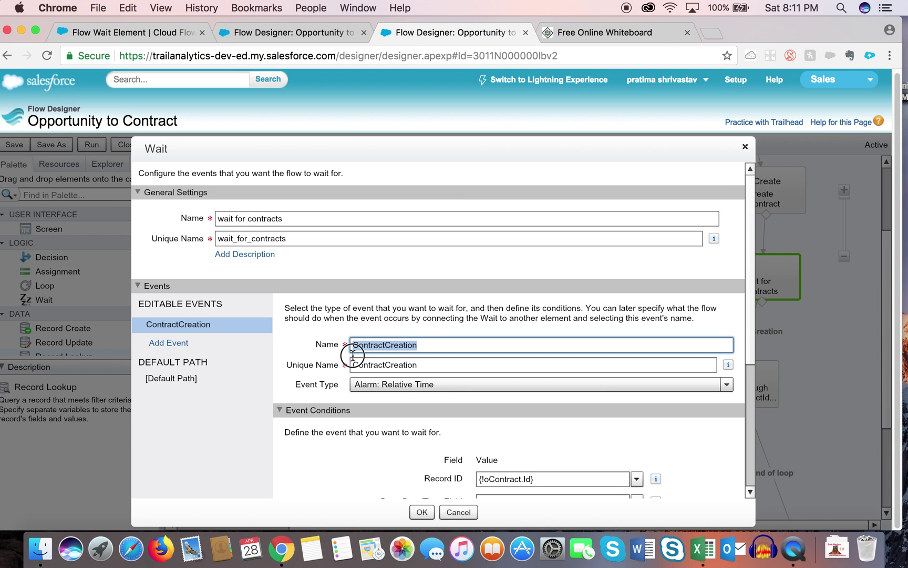
mouse_move(748, 345)
left_mouse_down()
mouse_move(735, 460)
mouse_move(741, 361)
left_mouse_up()
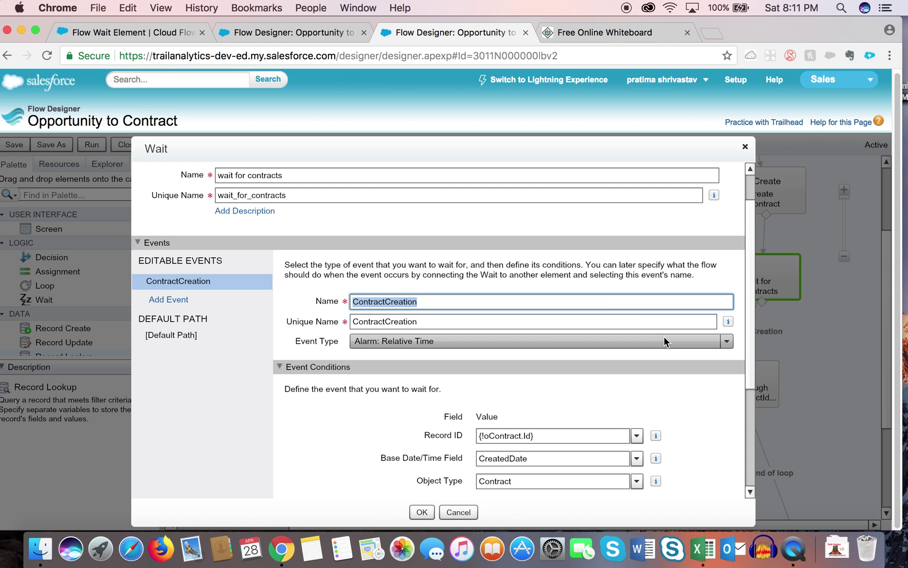
left_click(745, 147)
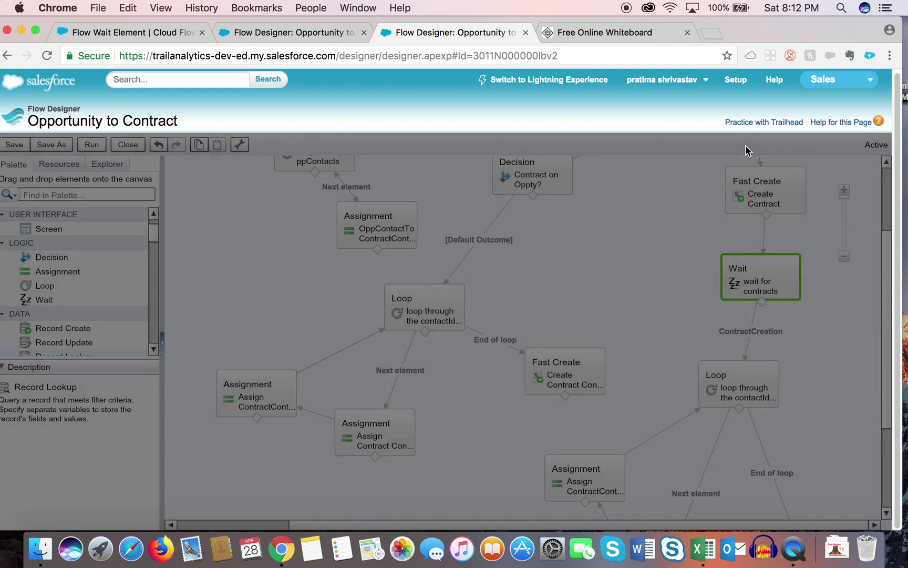
- Examine the collection and loop variable of the contactIdsTextList loop after the wait element, including the available variables, and cancel without changes
mouse_move(737, 371)
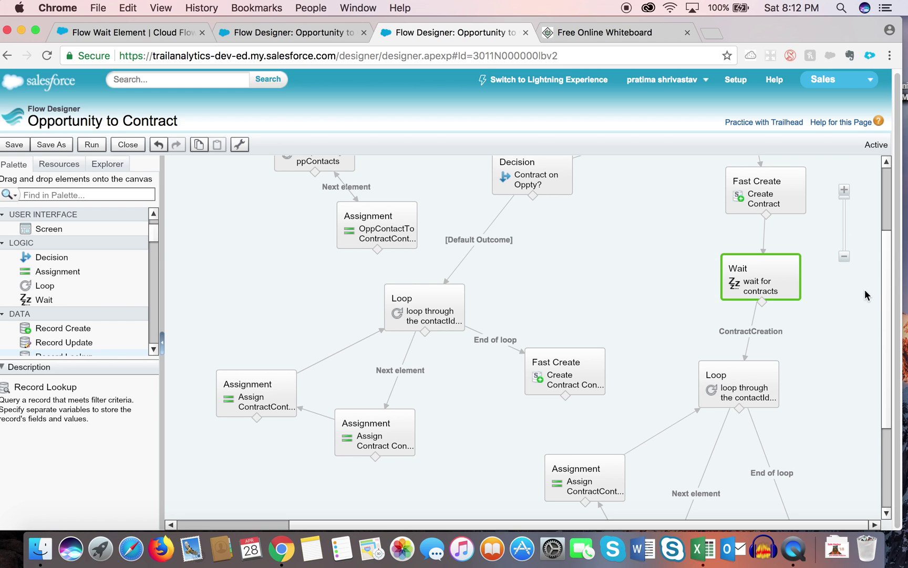
left_click_drag(883, 276, 876, 329)
mouse_move(767, 292)
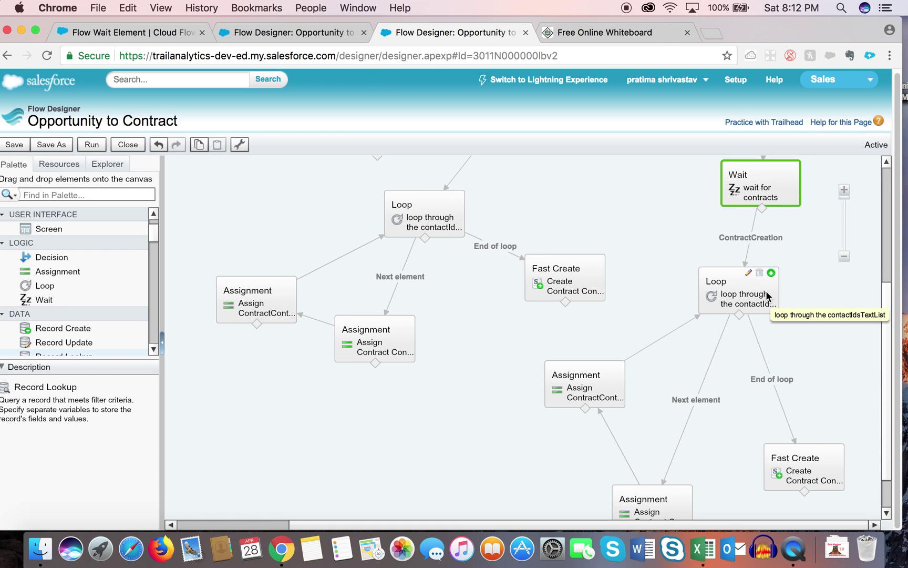
double_click(766, 291)
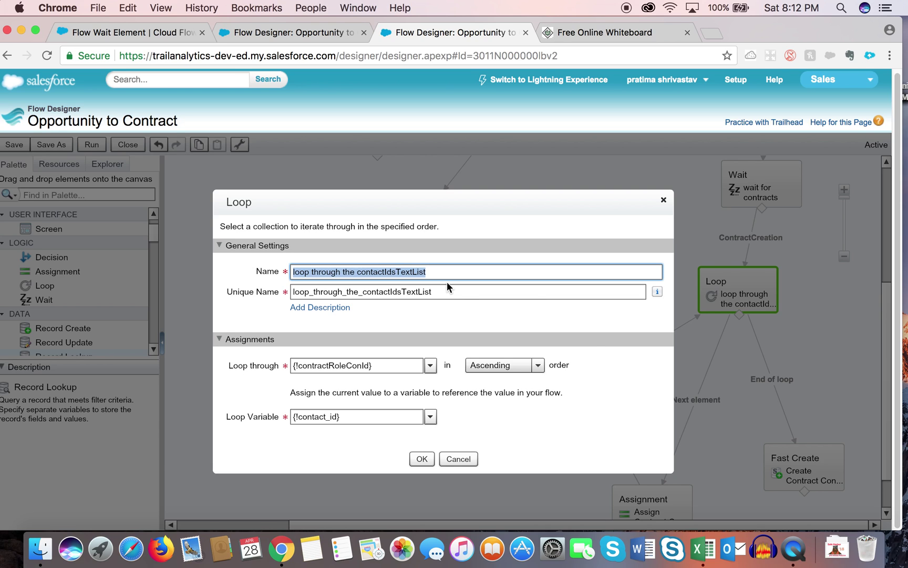
double_click(346, 367)
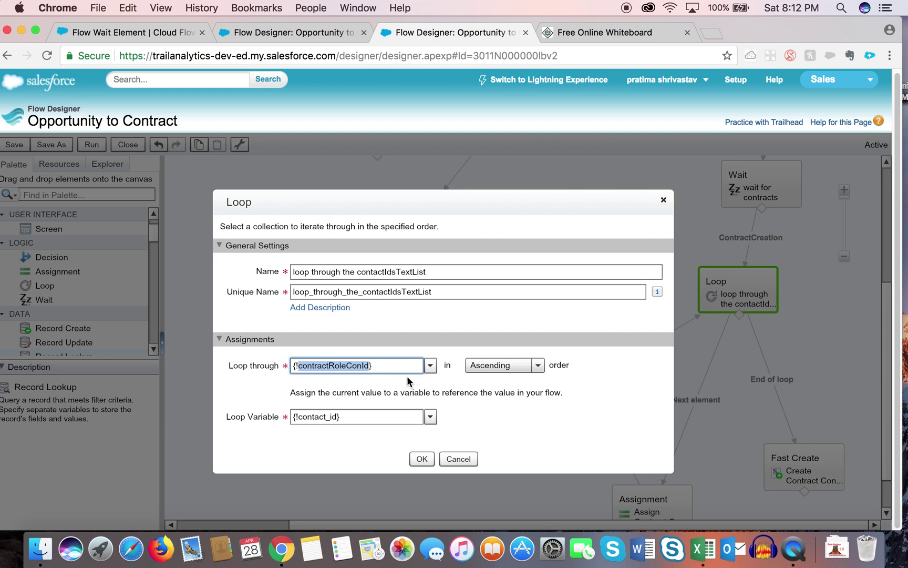
left_click(430, 417)
left_click(297, 451)
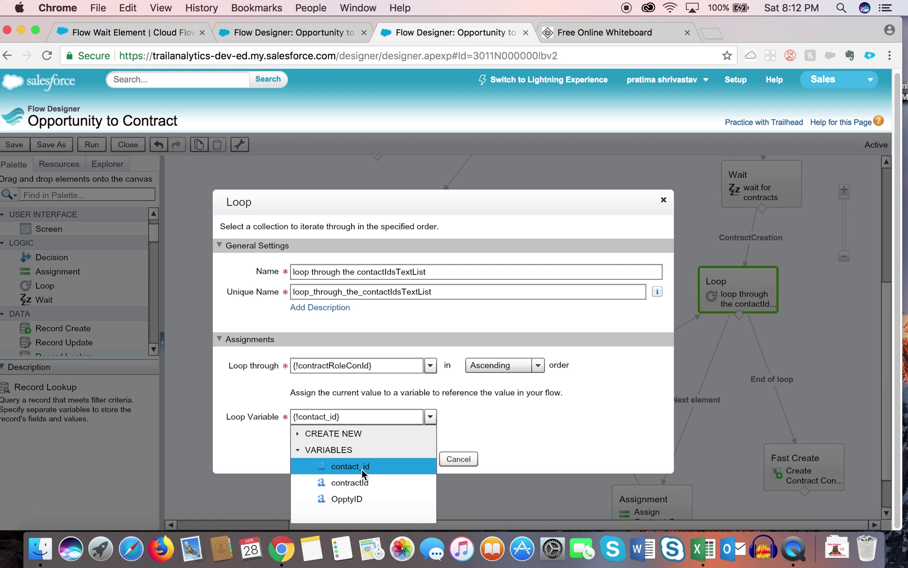
left_click(465, 457)
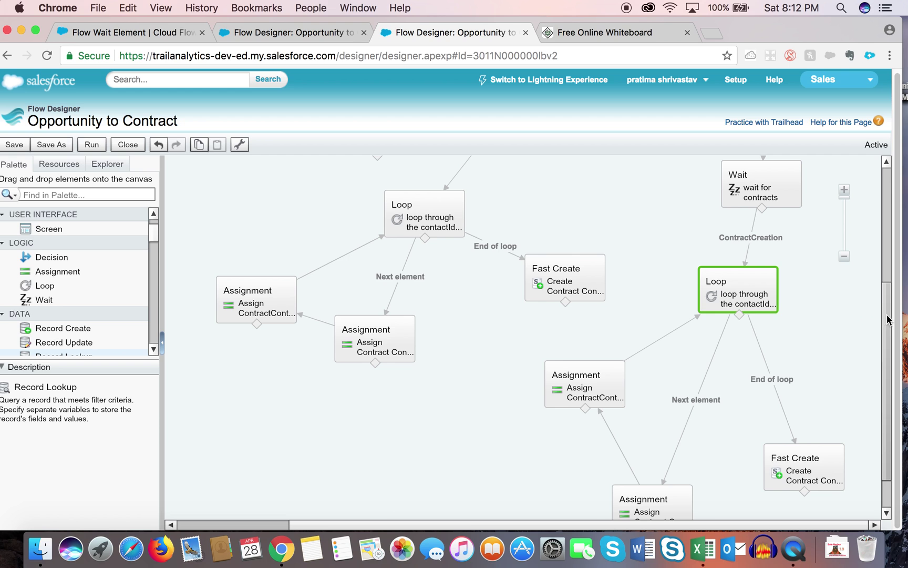
- Open the Assign Contract Contacts assignment under the contract creation loop and examine the full variable reference in its first row
left_click(884, 347)
mouse_move(661, 454)
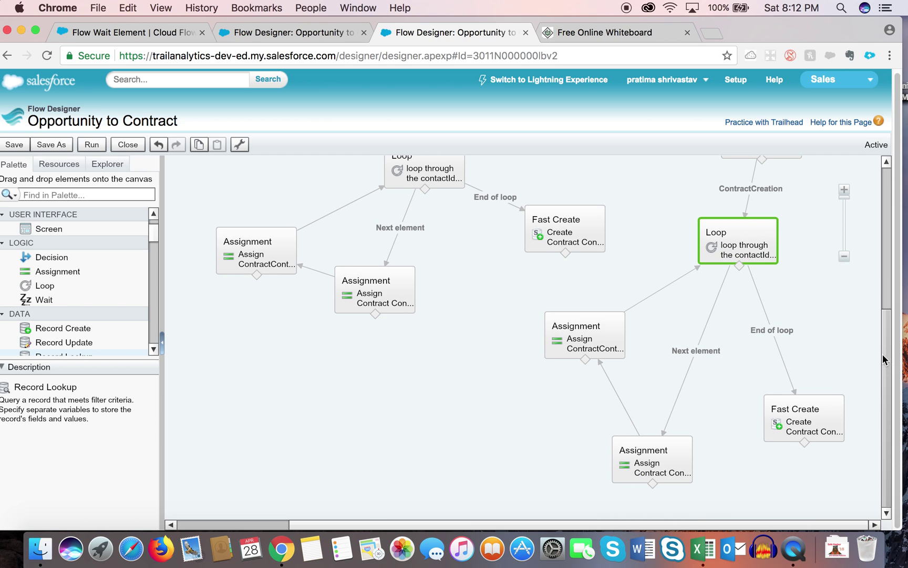
left_click(661, 456)
double_click(660, 455)
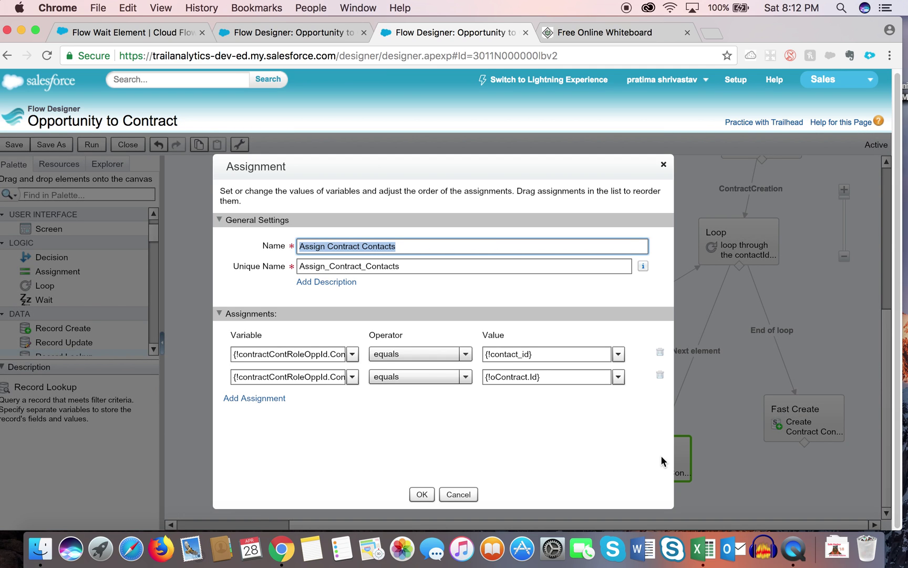
left_click(323, 352)
left_click_drag(323, 352, 239, 355)
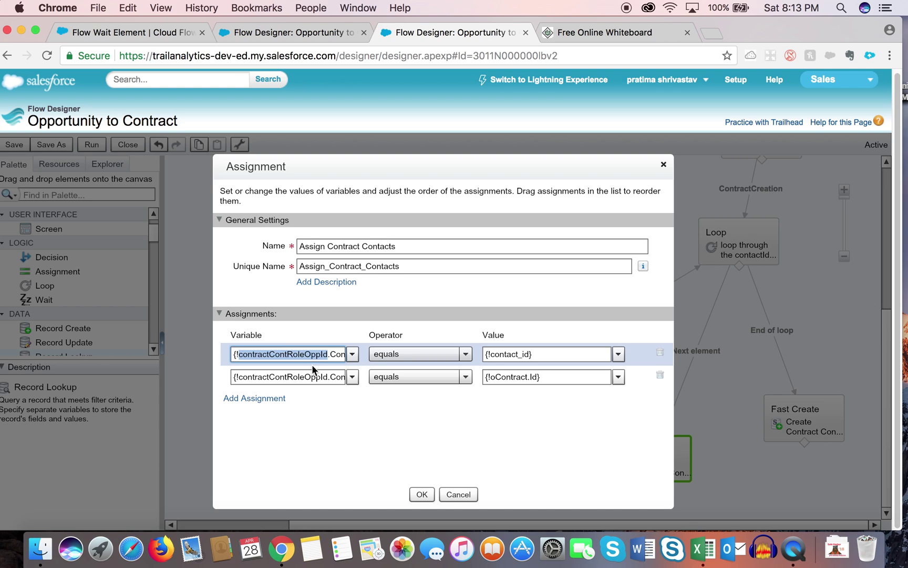
left_click(339, 354)
key("Right")
key("Right")
key("Right")
key("Right")
key("Right")
key("Right")
key("Right")
key("Right")
key("Right")
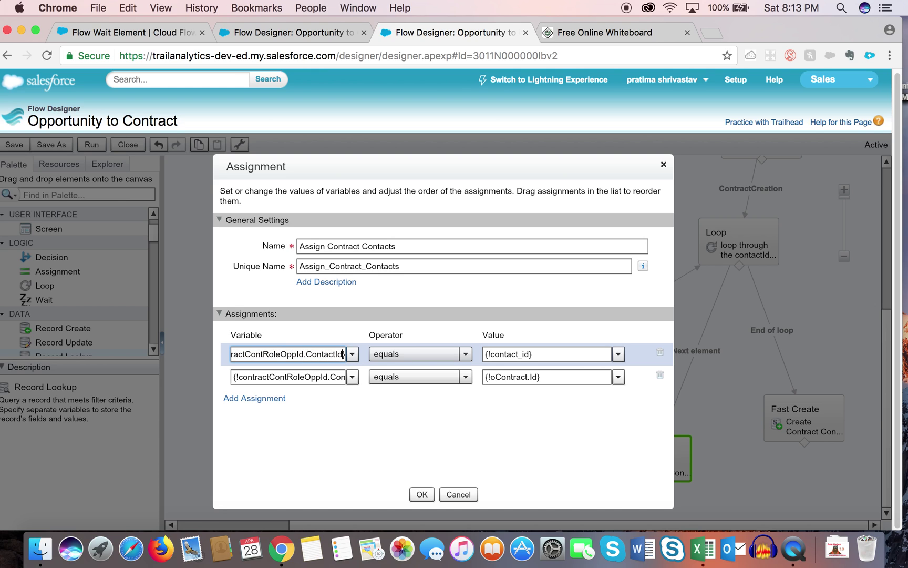
- Compare the first row's value with its variable in Assign Contract Contacts, and accept the assignment as it is
left_click(518, 354)
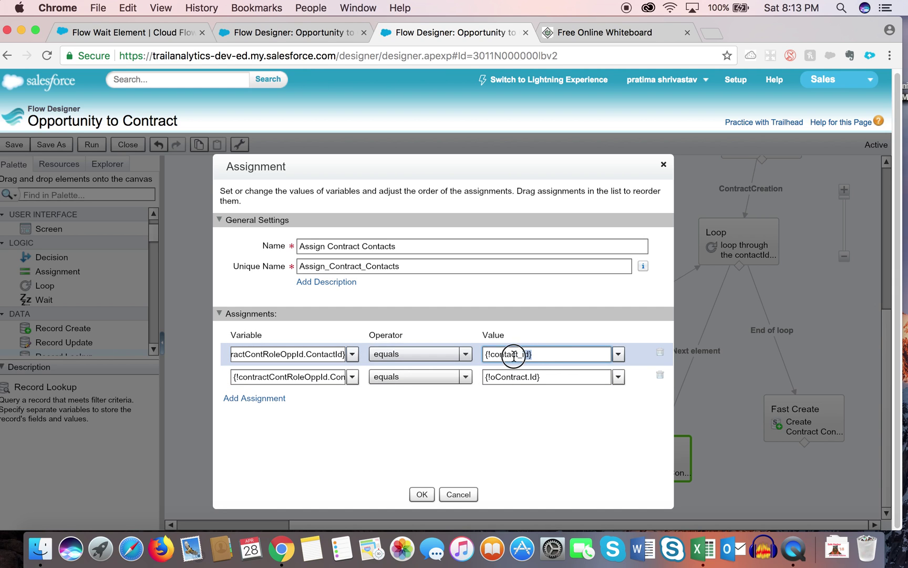
left_click(268, 354)
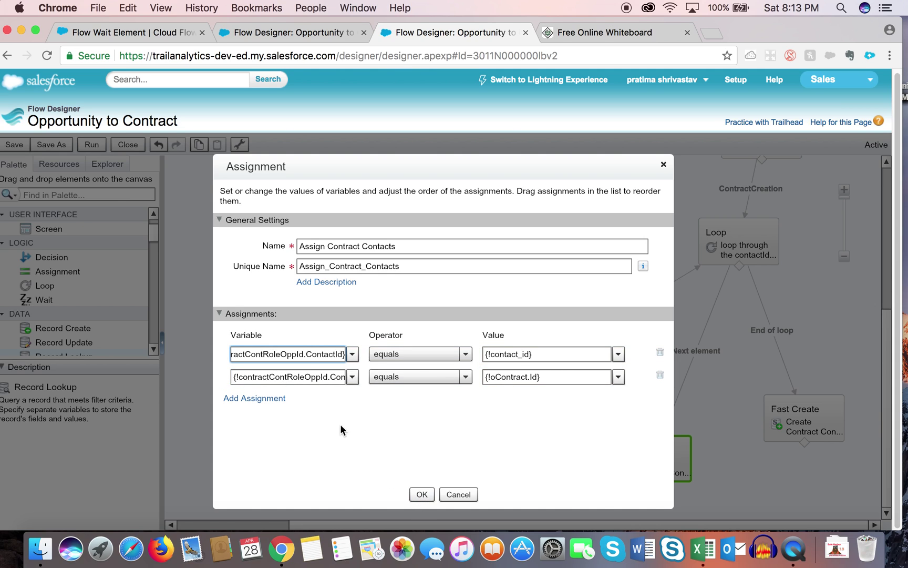
left_click(422, 494)
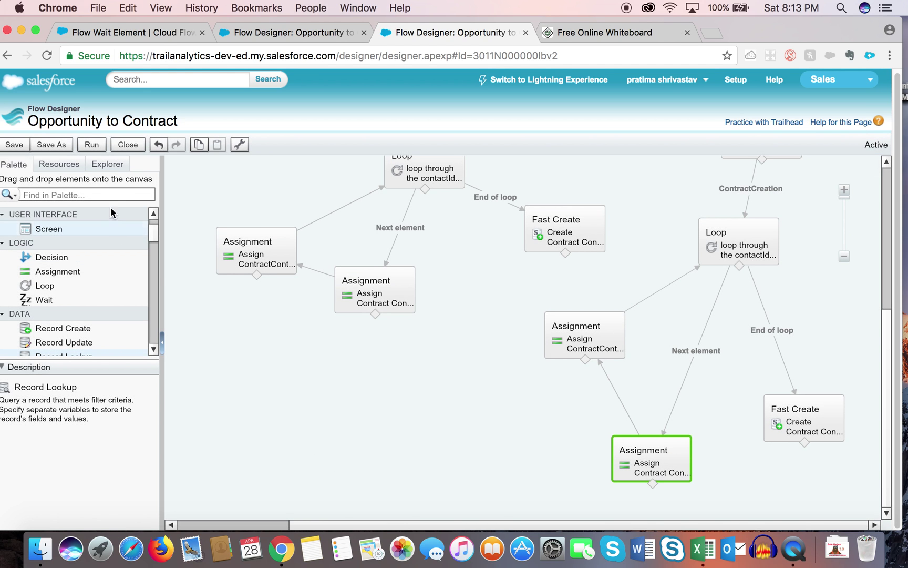
- Inspect the properties of OppContactRoleList, ContractContRoleList and contractContRoleOppId among the flow's existing resources
left_click(107, 164)
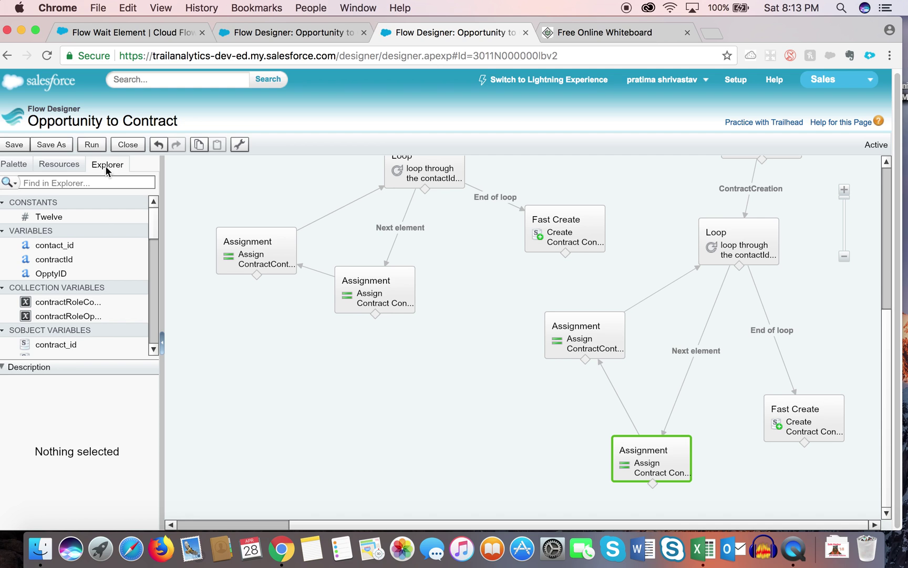
left_click_drag(154, 228, 149, 257)
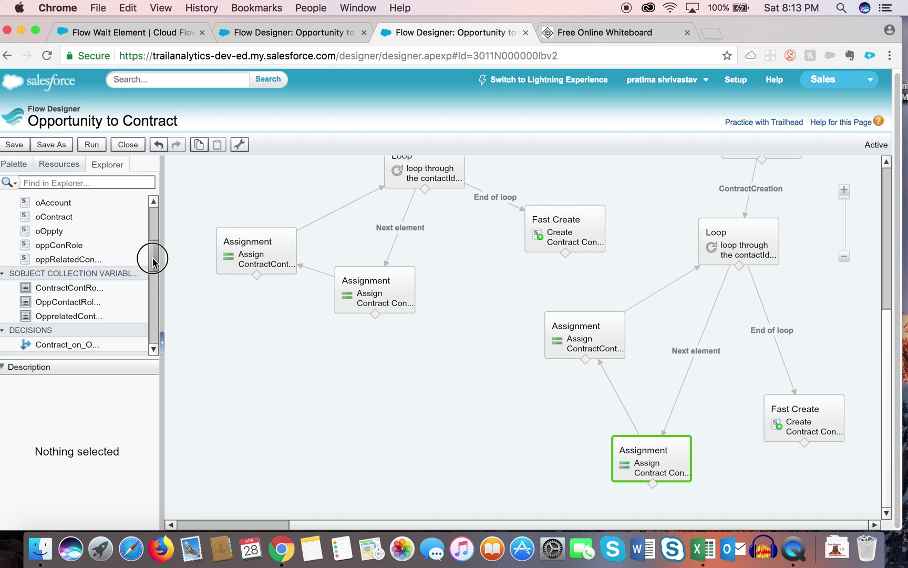
left_click(77, 302)
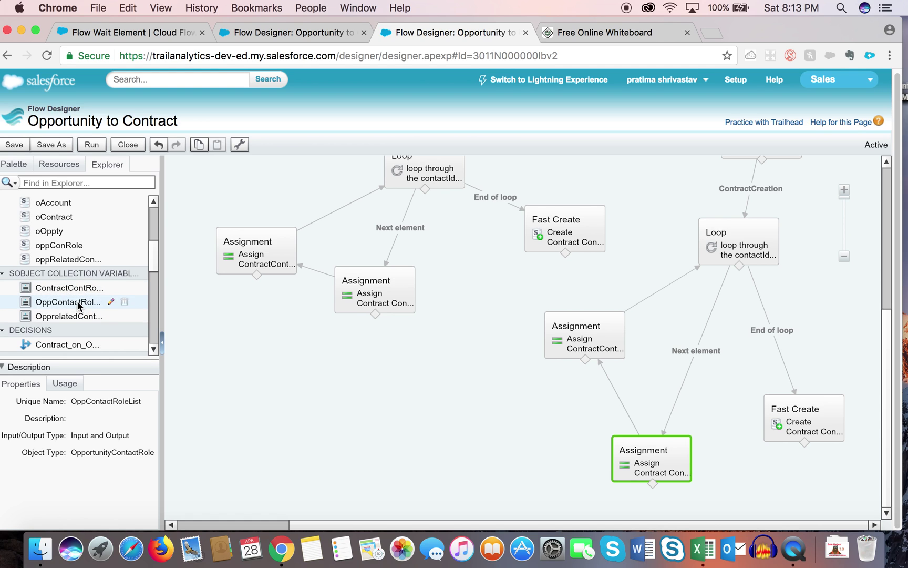
left_click(76, 289)
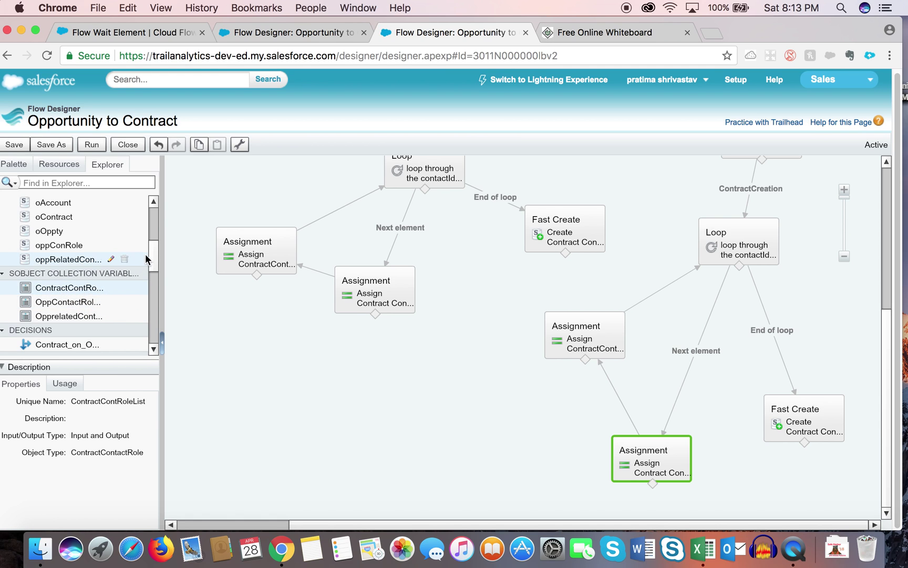
scroll(151, 256, "up", 3)
left_click(98, 245)
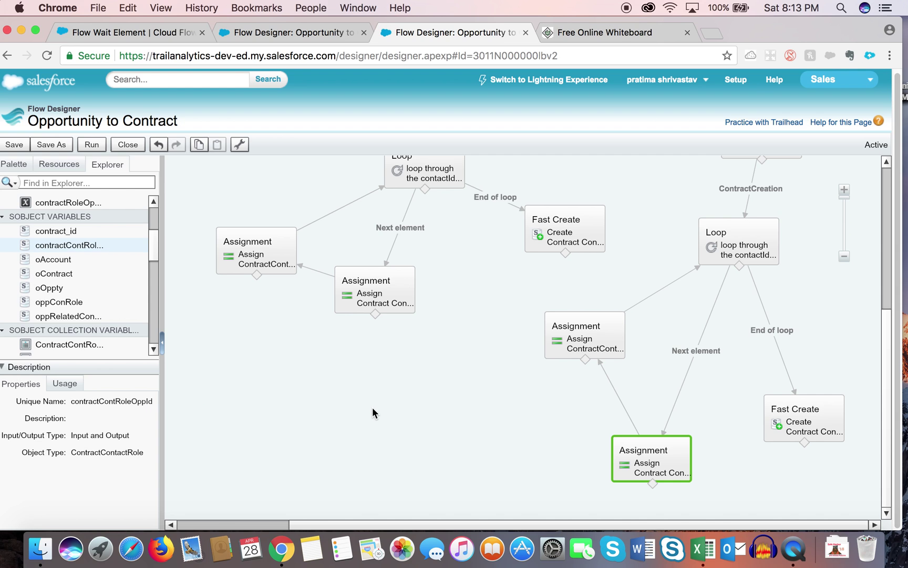
- Reopen the Assign Contract Contacts assignment, examine the value in its second row, and accept it without changes
double_click(671, 467)
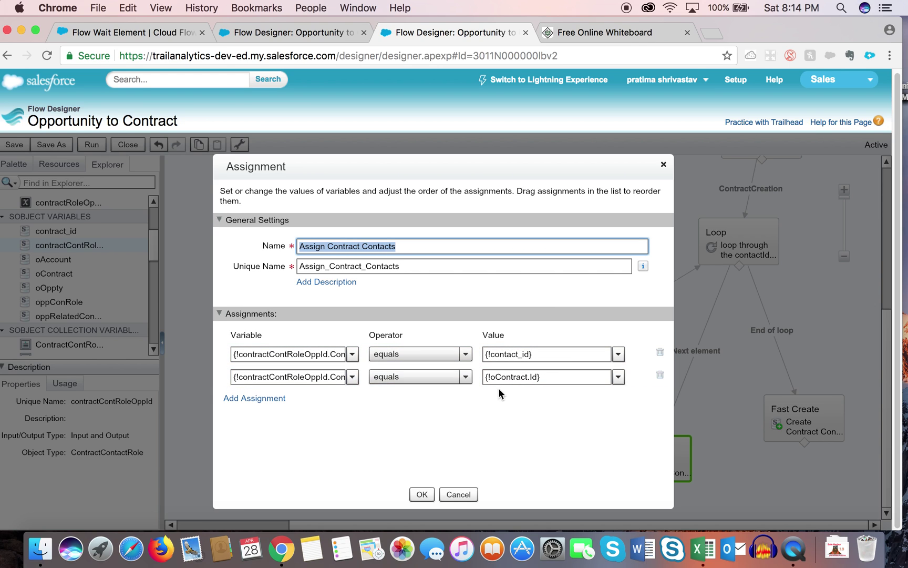
left_click(519, 377)
left_click_drag(494, 377, 521, 377)
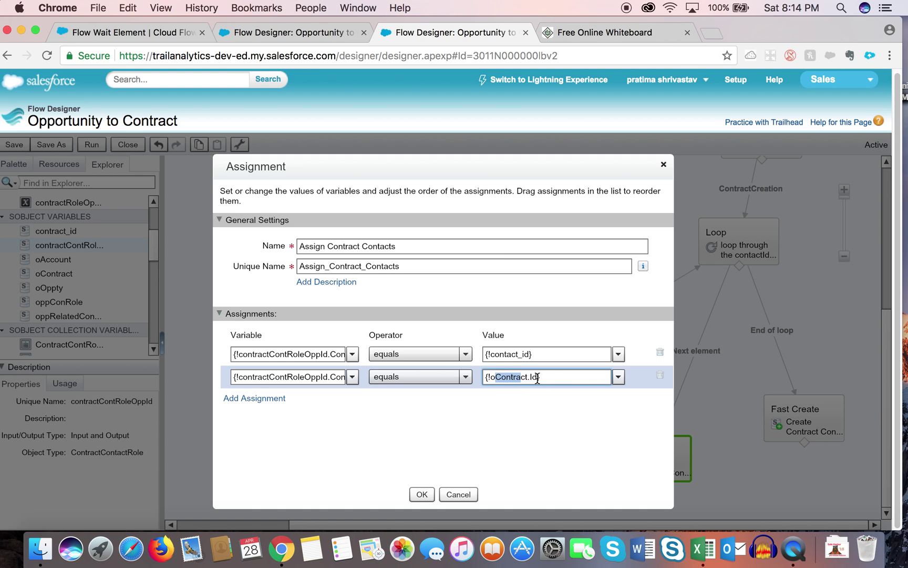
left_click(420, 494)
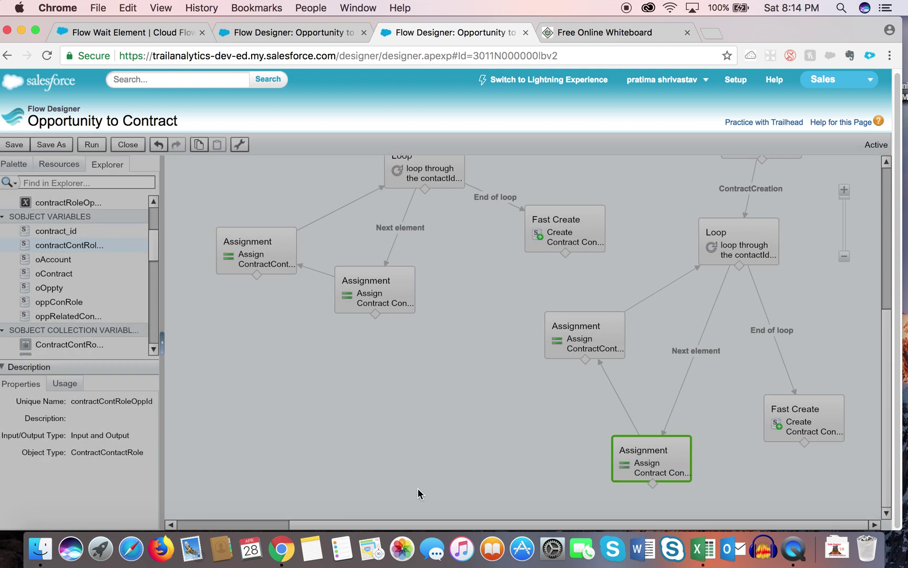
- Open Assign ContractContact to a List in the contract creation branch, examine its variable and value, and accept it as is
left_click(606, 346)
double_click(607, 346)
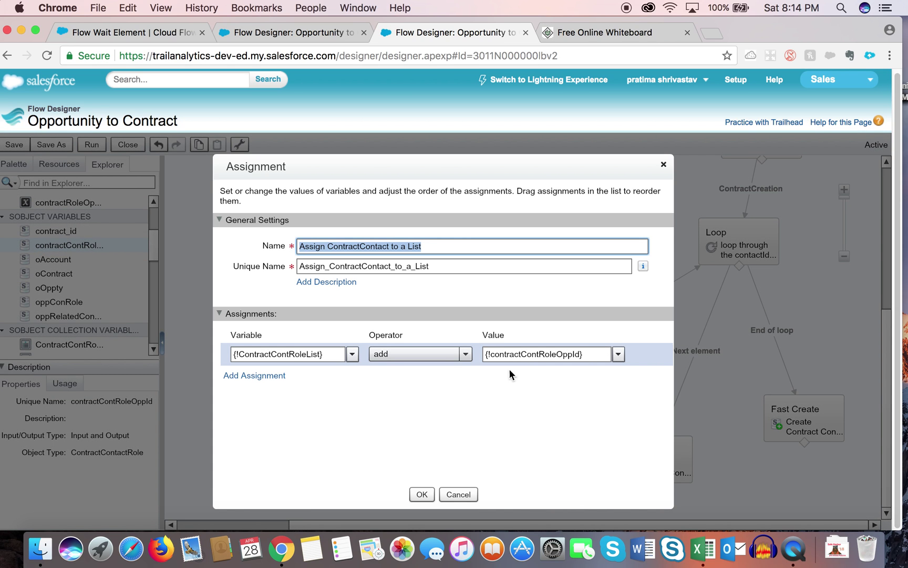
double_click(279, 354)
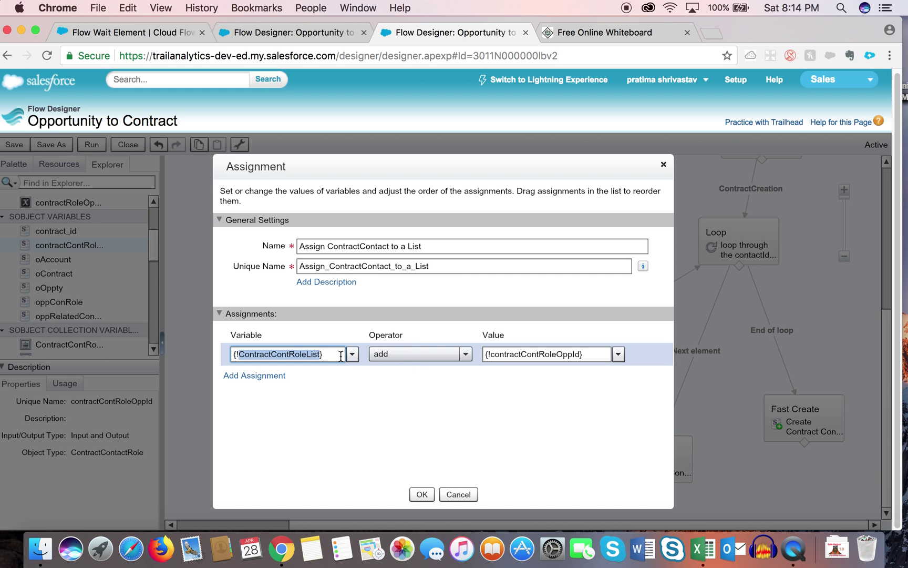
left_click_drag(578, 354, 484, 354)
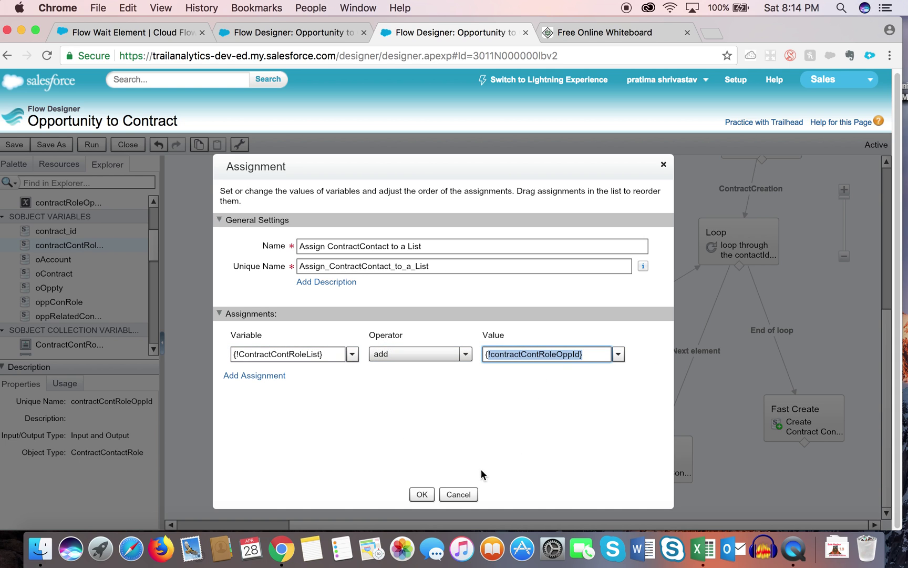
left_click(422, 494)
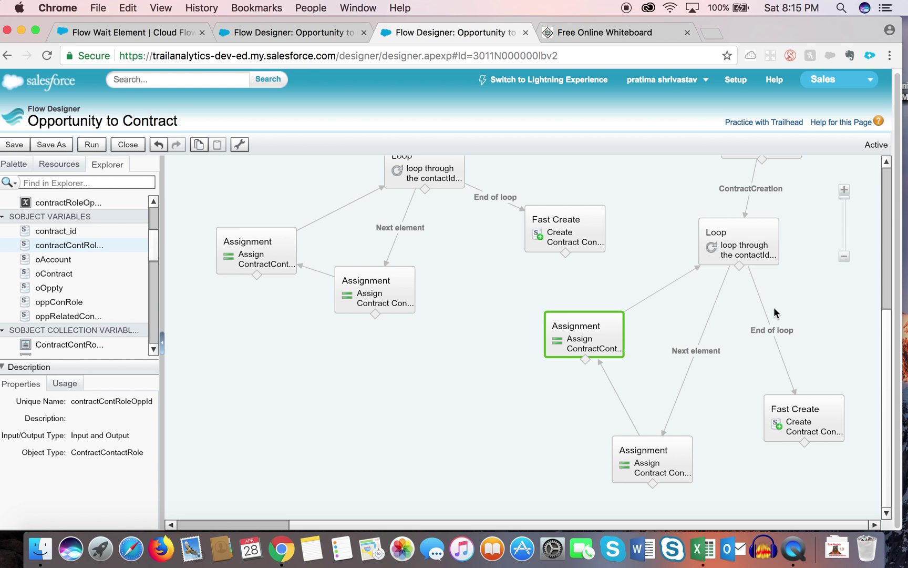
- Open the Create Contract ContactRole fast create at the end of the contract creation loop, examine its variable, and accept it unchanged
double_click(793, 414)
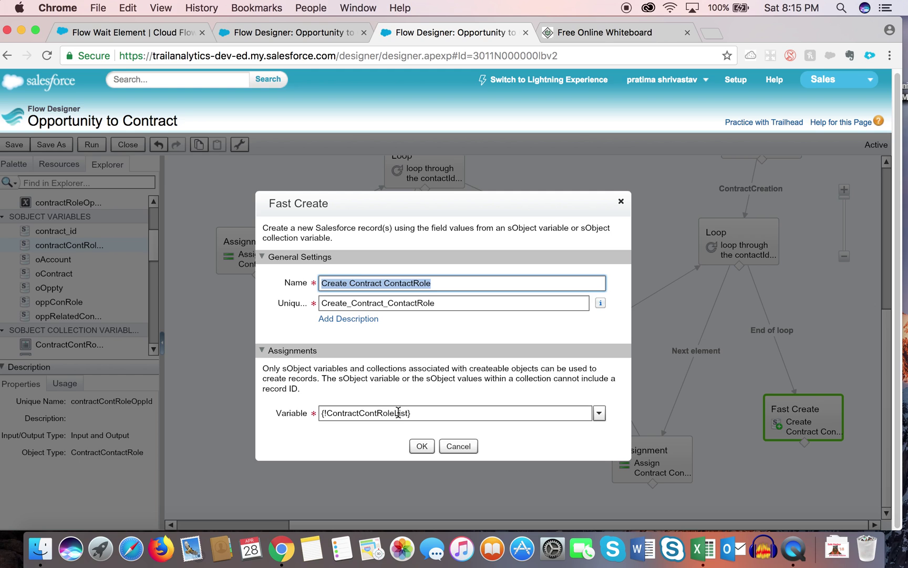
double_click(398, 413)
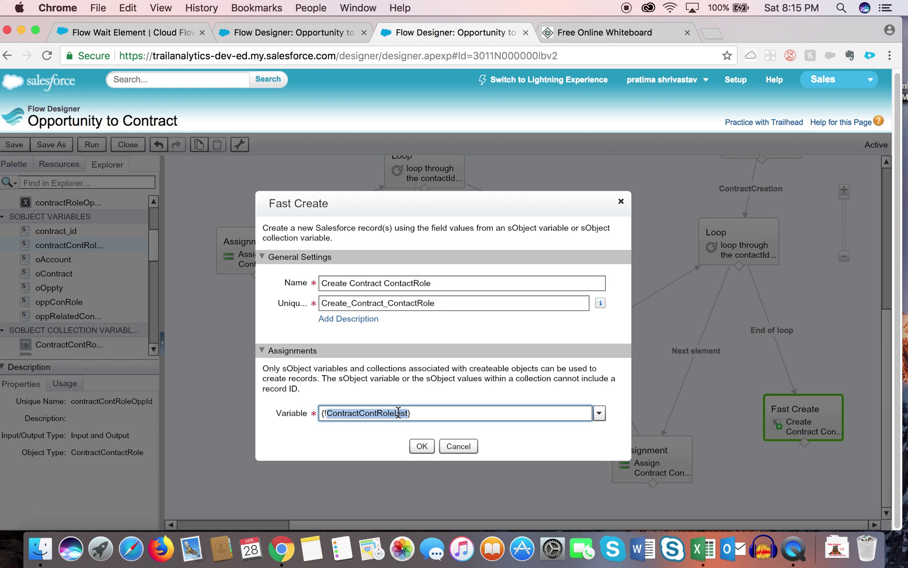
left_click(418, 448)
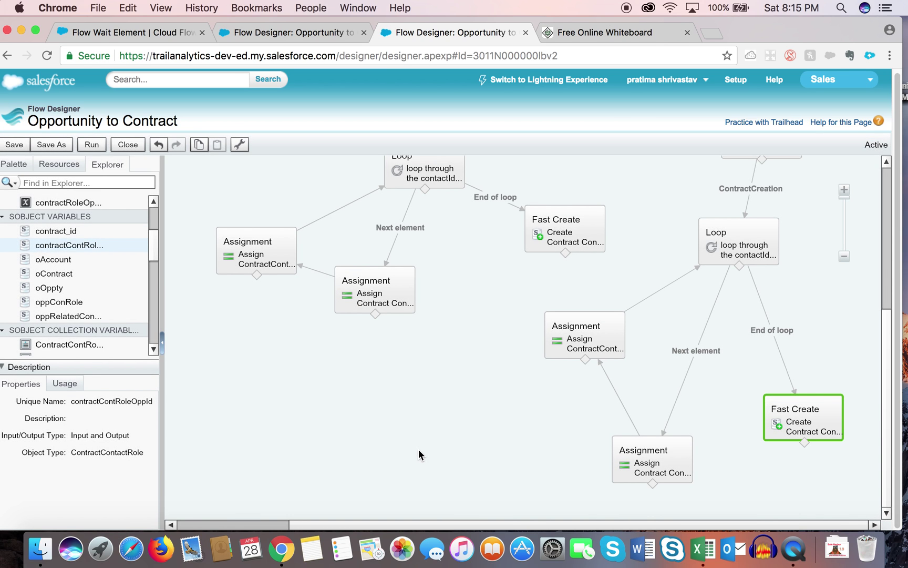
- Review the overall flow from the initial lookups and the Contract on Oppty? decision down through both of its branches
left_click_drag(888, 378, 895, 280)
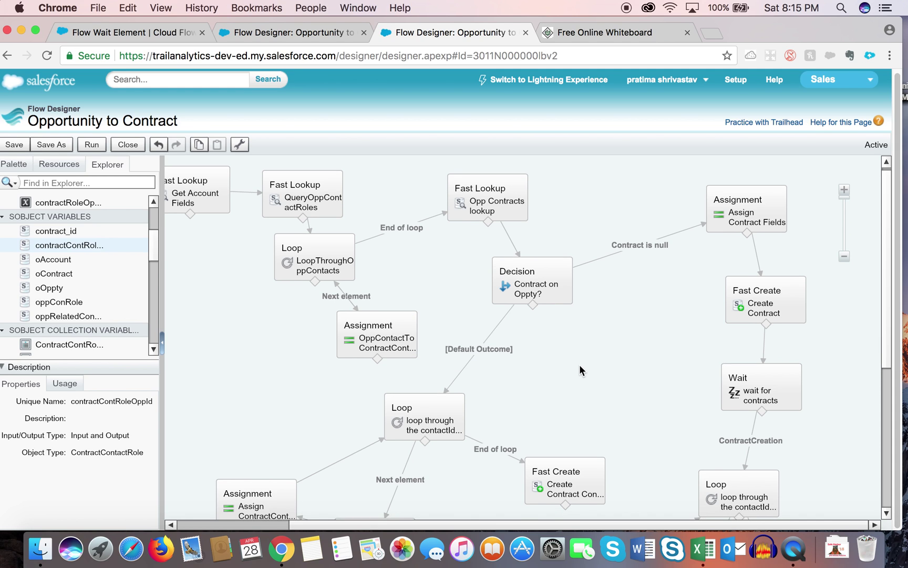
scroll(580, 370, "down", 1)
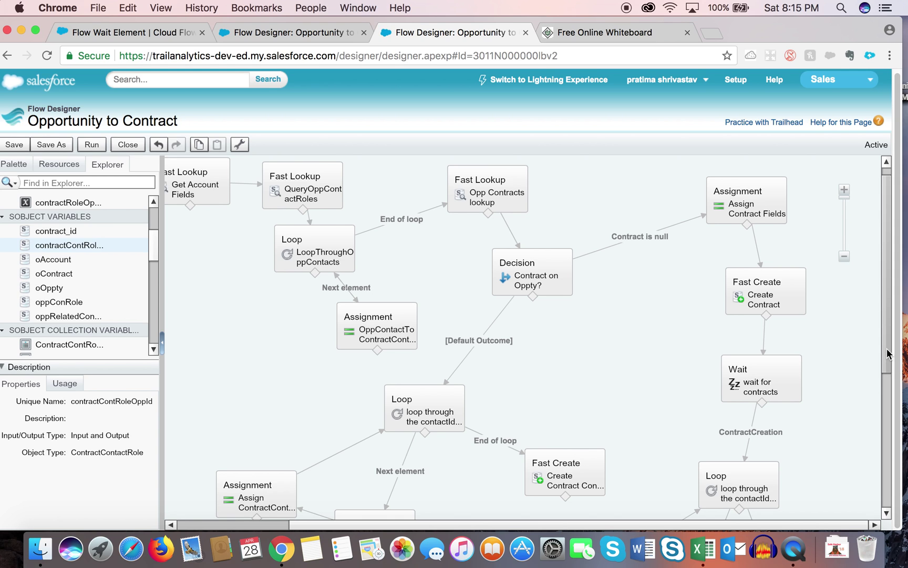
left_click_drag(887, 354, 857, 387)
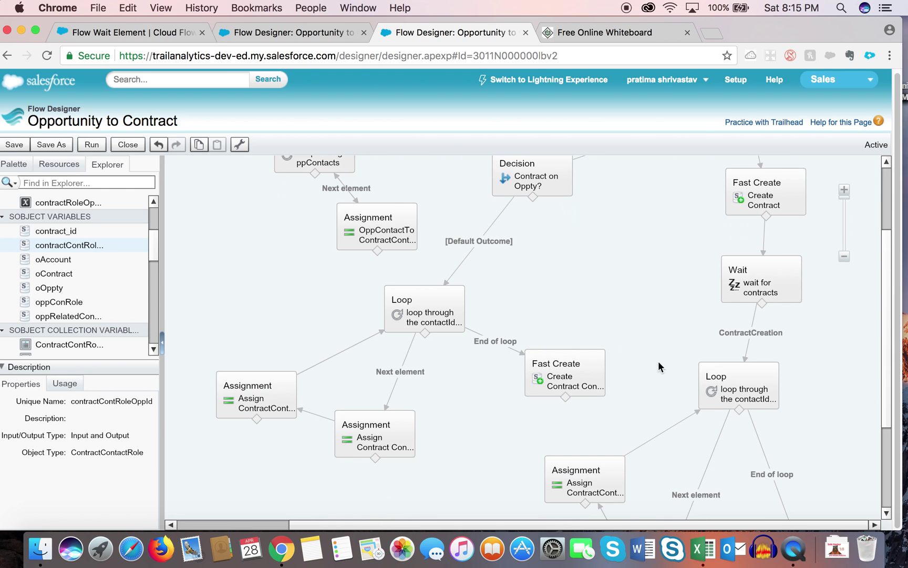